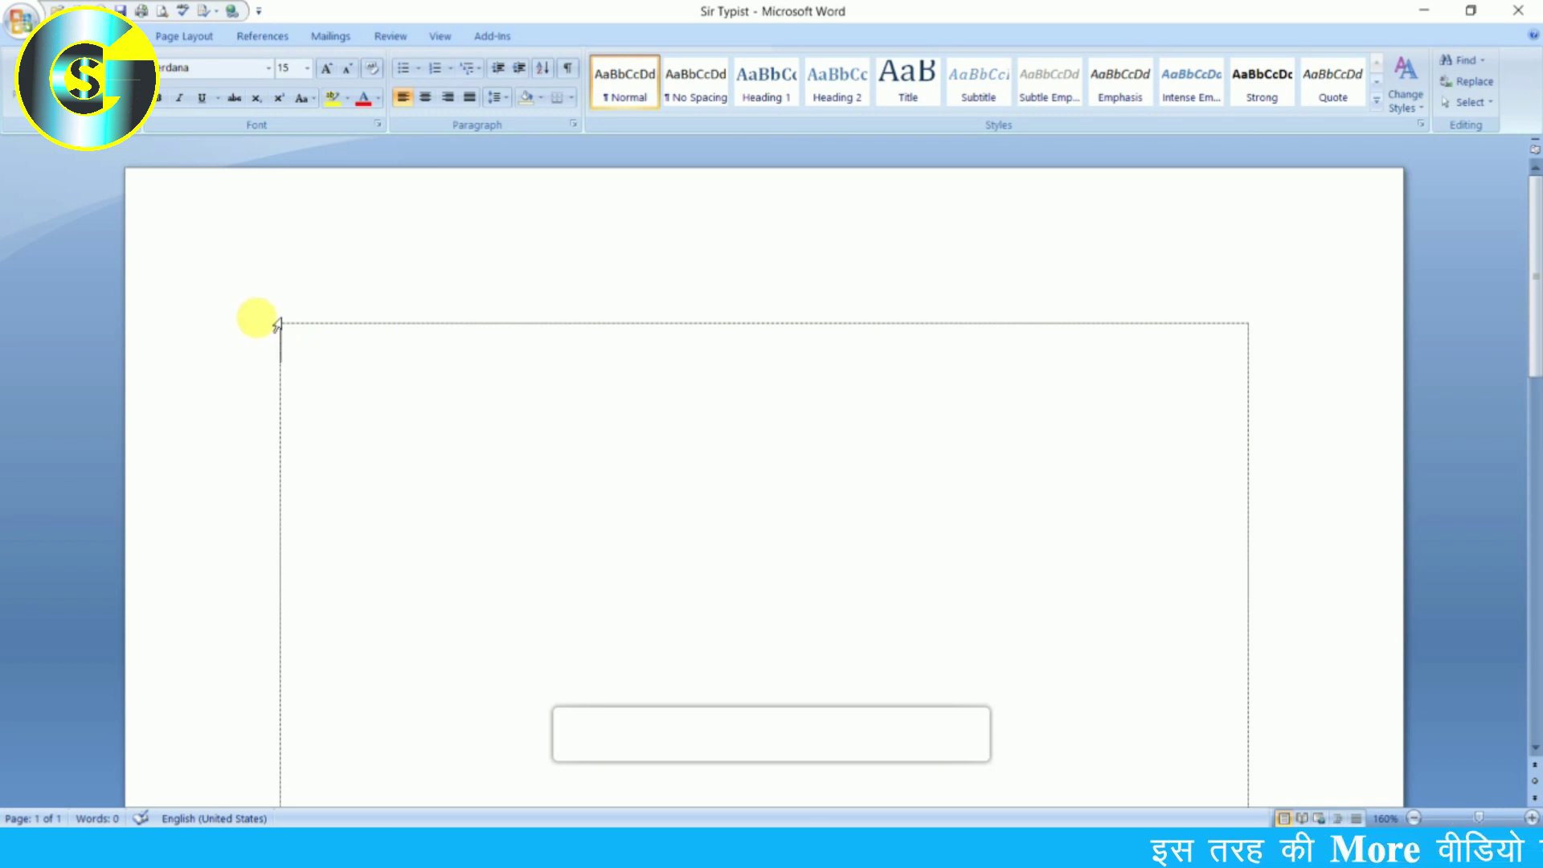
# - Insert a page break with Ctrl+Enter so a blank page 2 follows page 1
pyautogui.scroll(-3, 760, 440)
pyautogui.scroll(-3, 780, 434)
pyautogui.scroll(3, 732, 476)
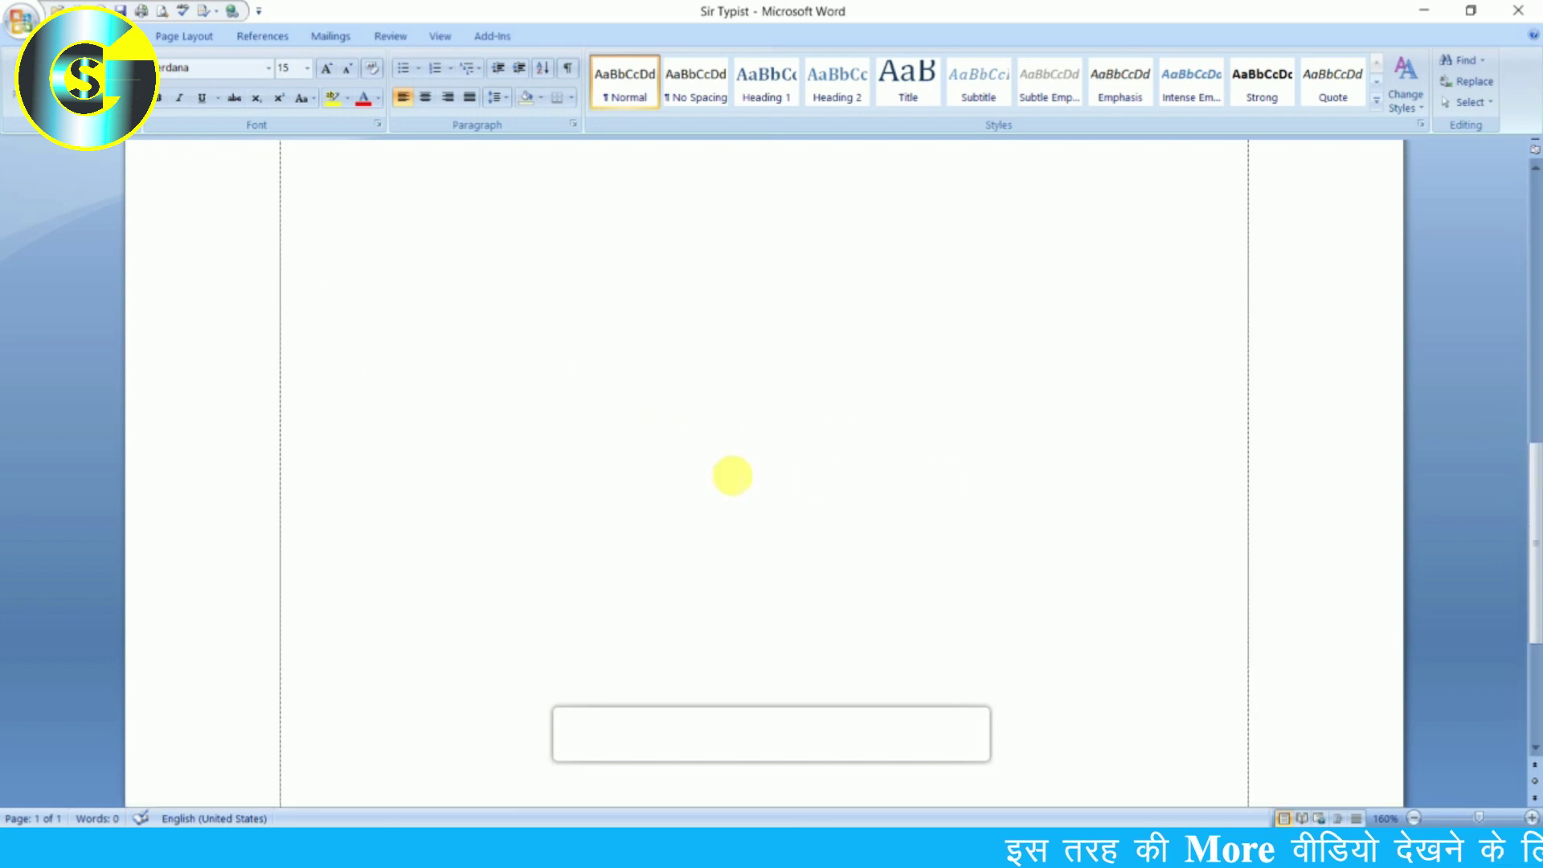
pyautogui.scroll(3, 733, 476)
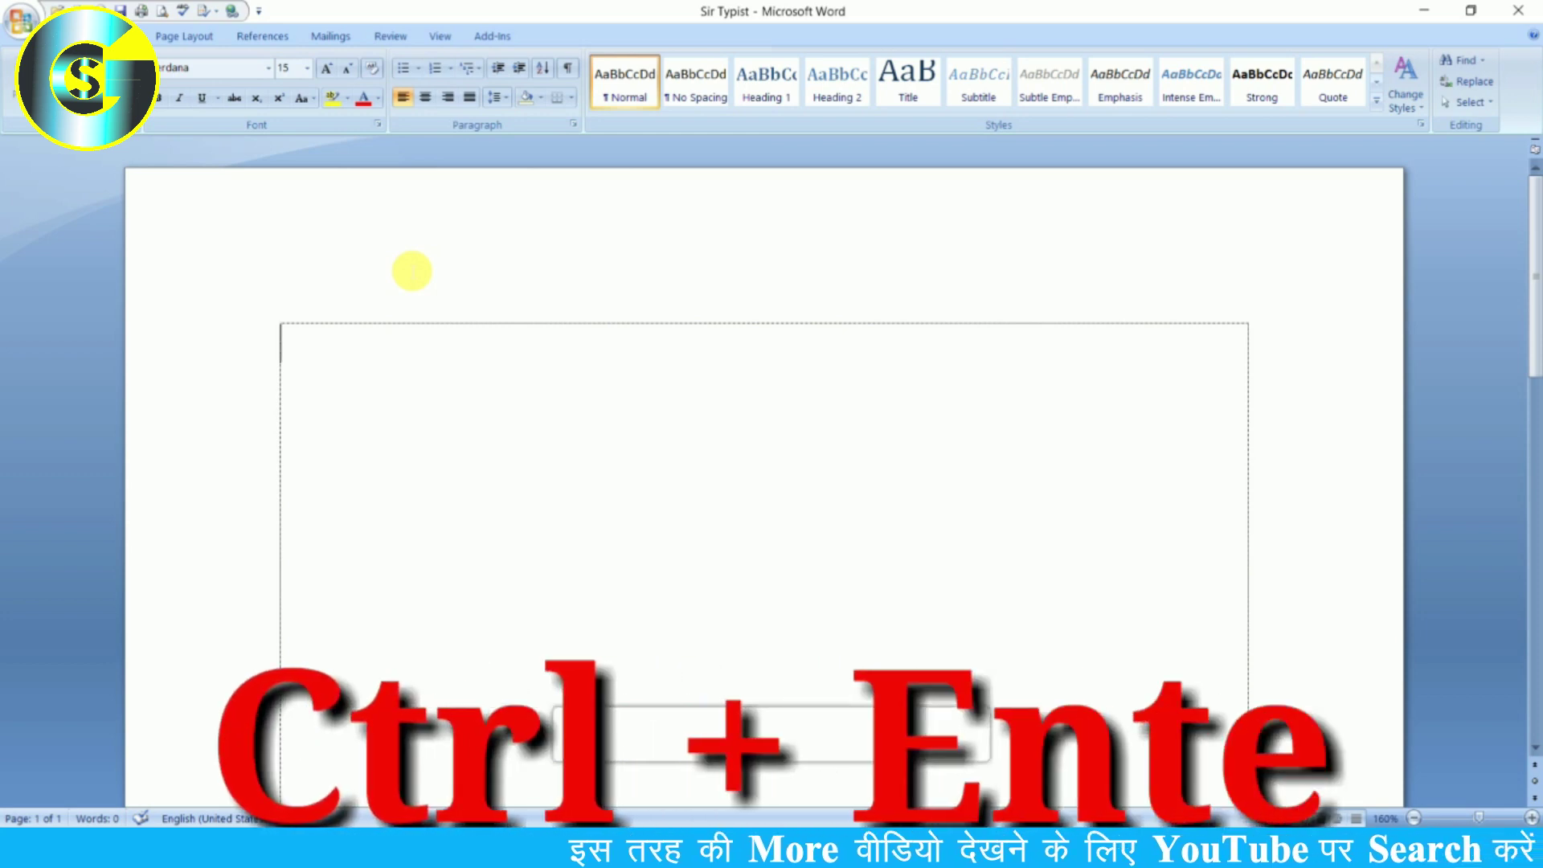
pyautogui.hotkey('ctrl', 'Return')
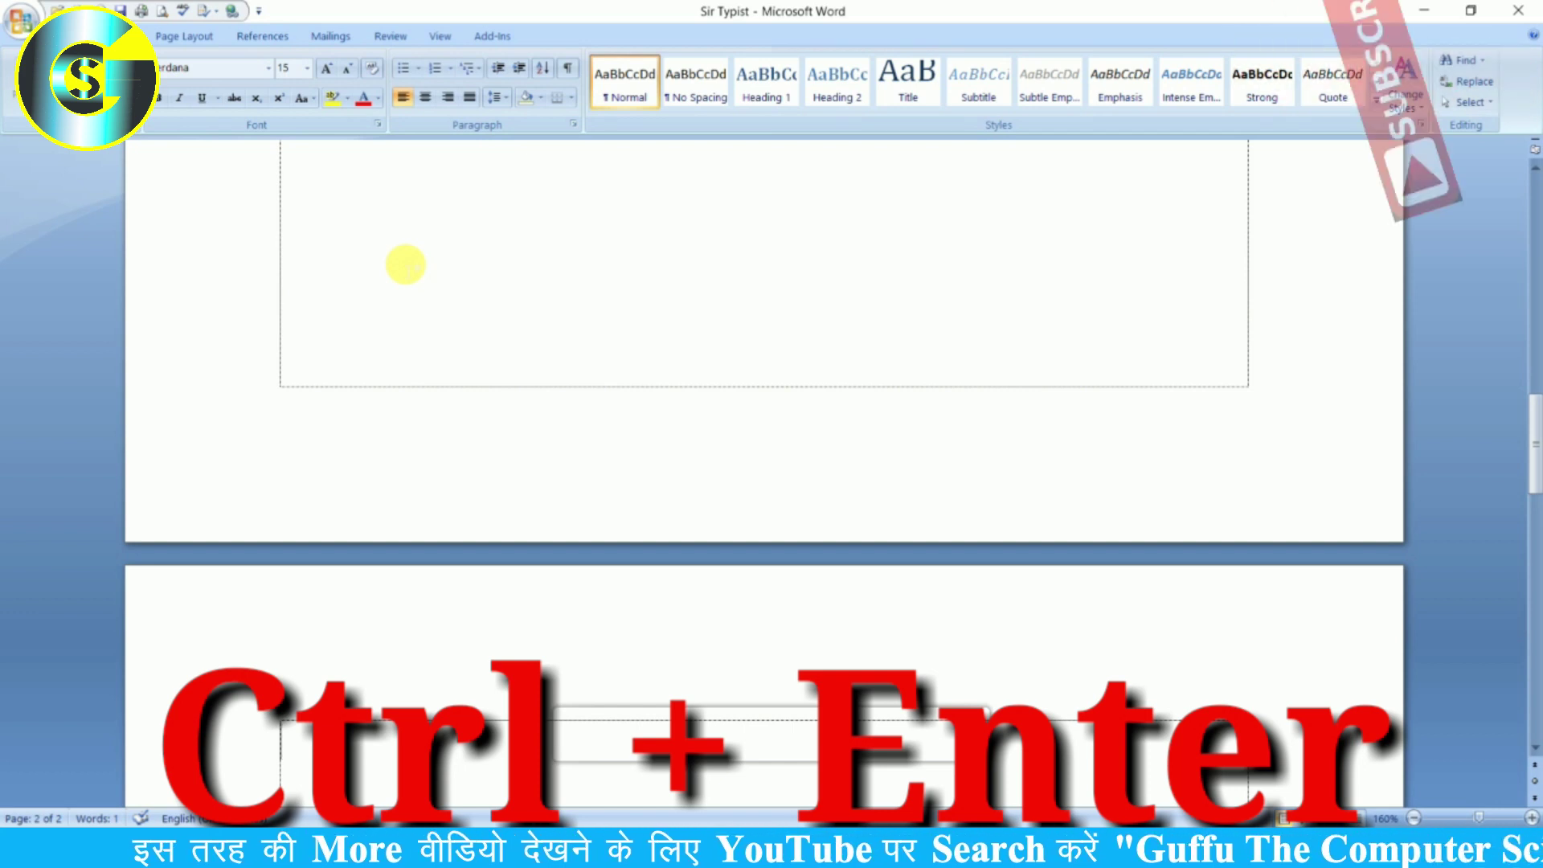
pyautogui.scroll(-2, 403, 389)
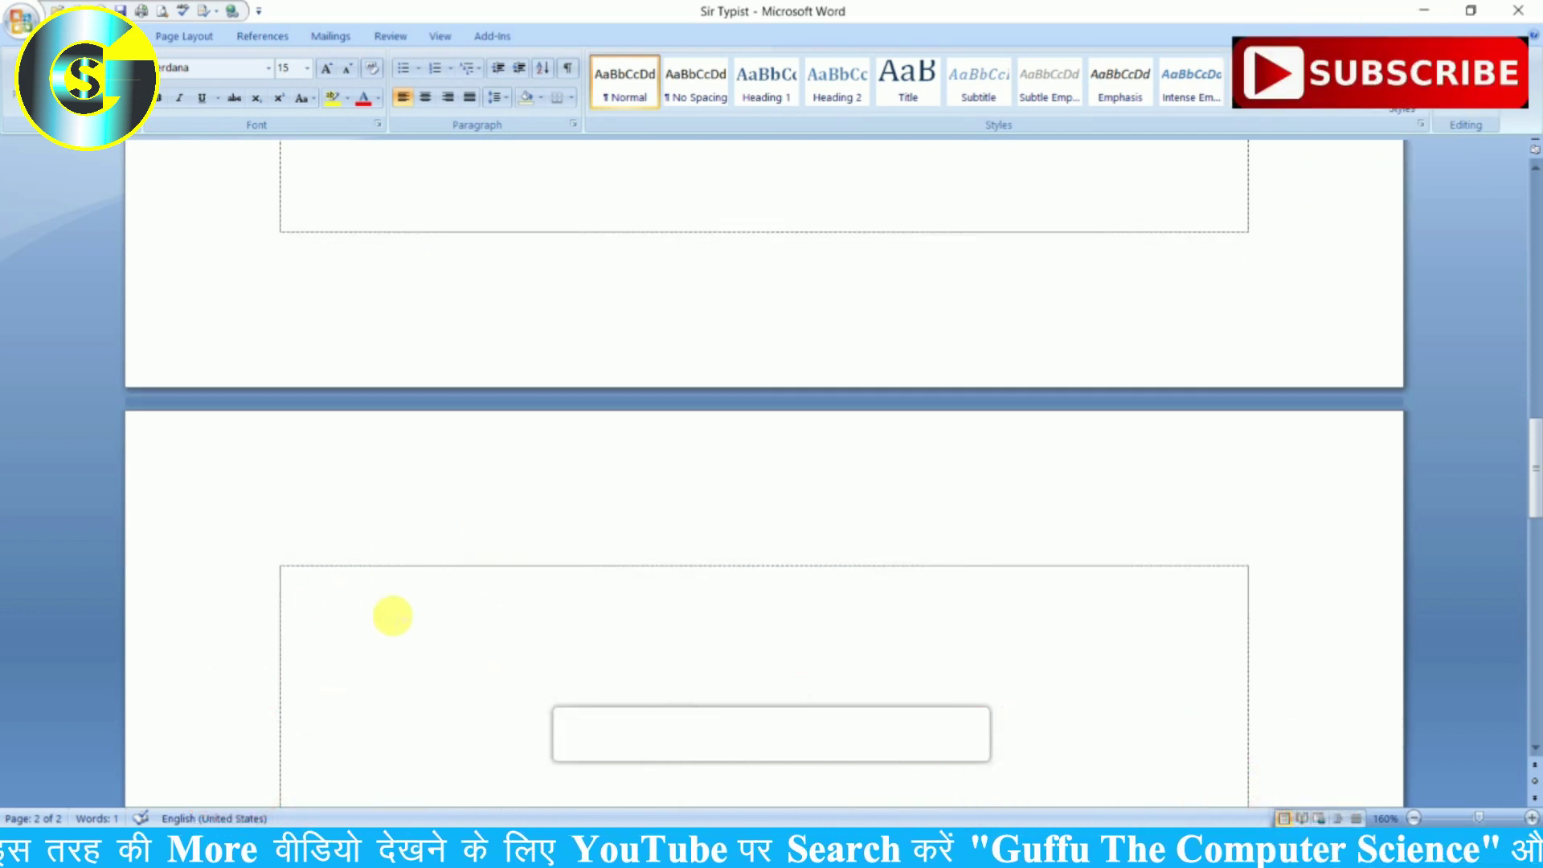
pyautogui.scroll(-6, 362, 482)
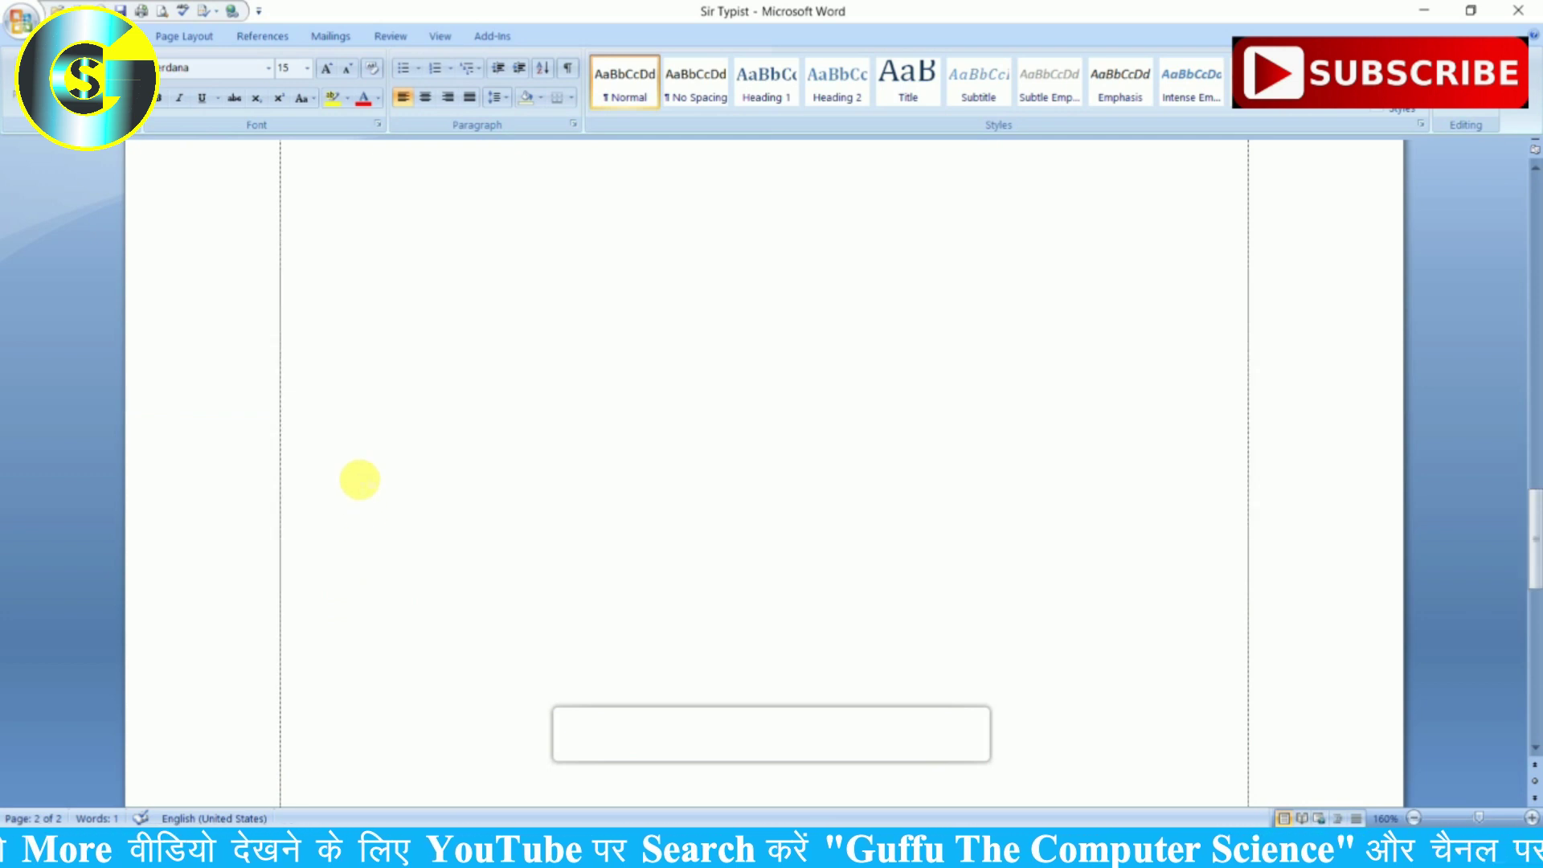
pyautogui.scroll(3, 360, 480)
pyautogui.scroll(2, 360, 480)
pyautogui.scroll(-1, 381, 356)
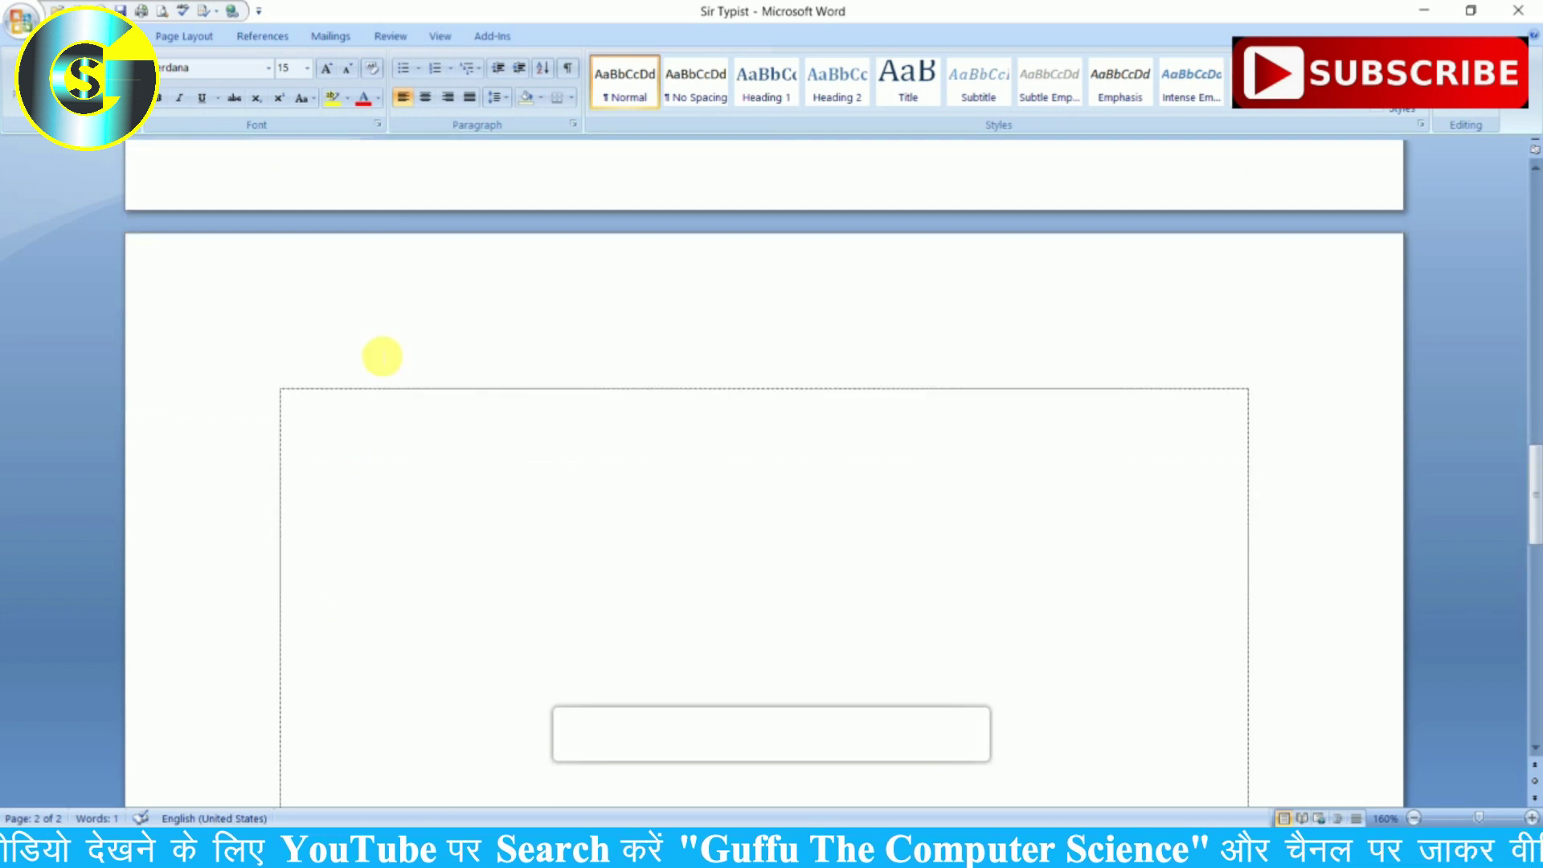
pyautogui.scroll(-1, 361, 347)
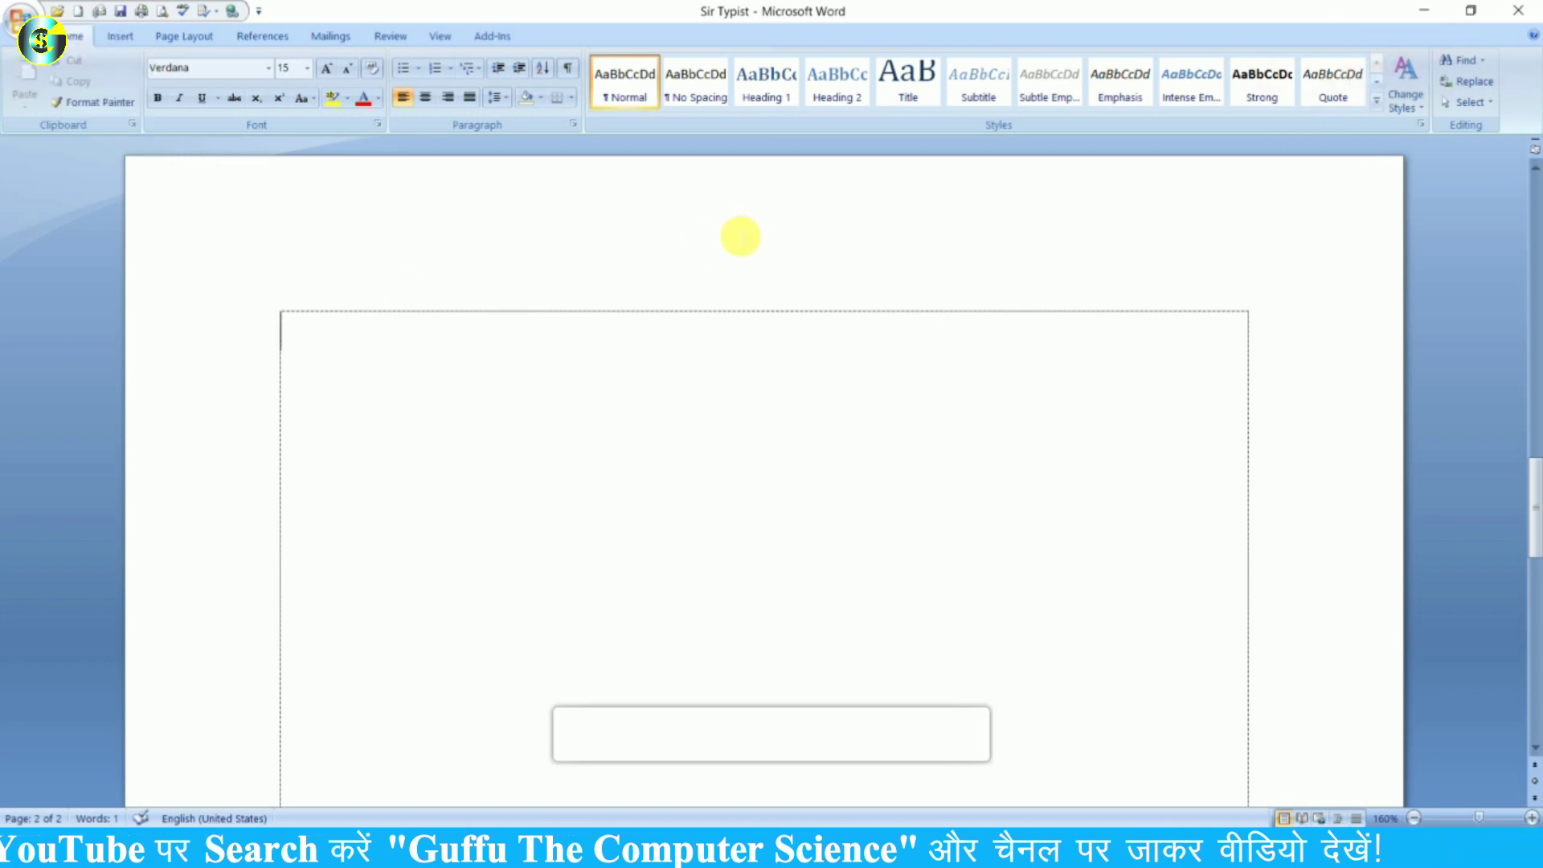
# - Insert a Next page section break from the Break dialog
pyautogui.press('alt')
pyautogui.press('i')
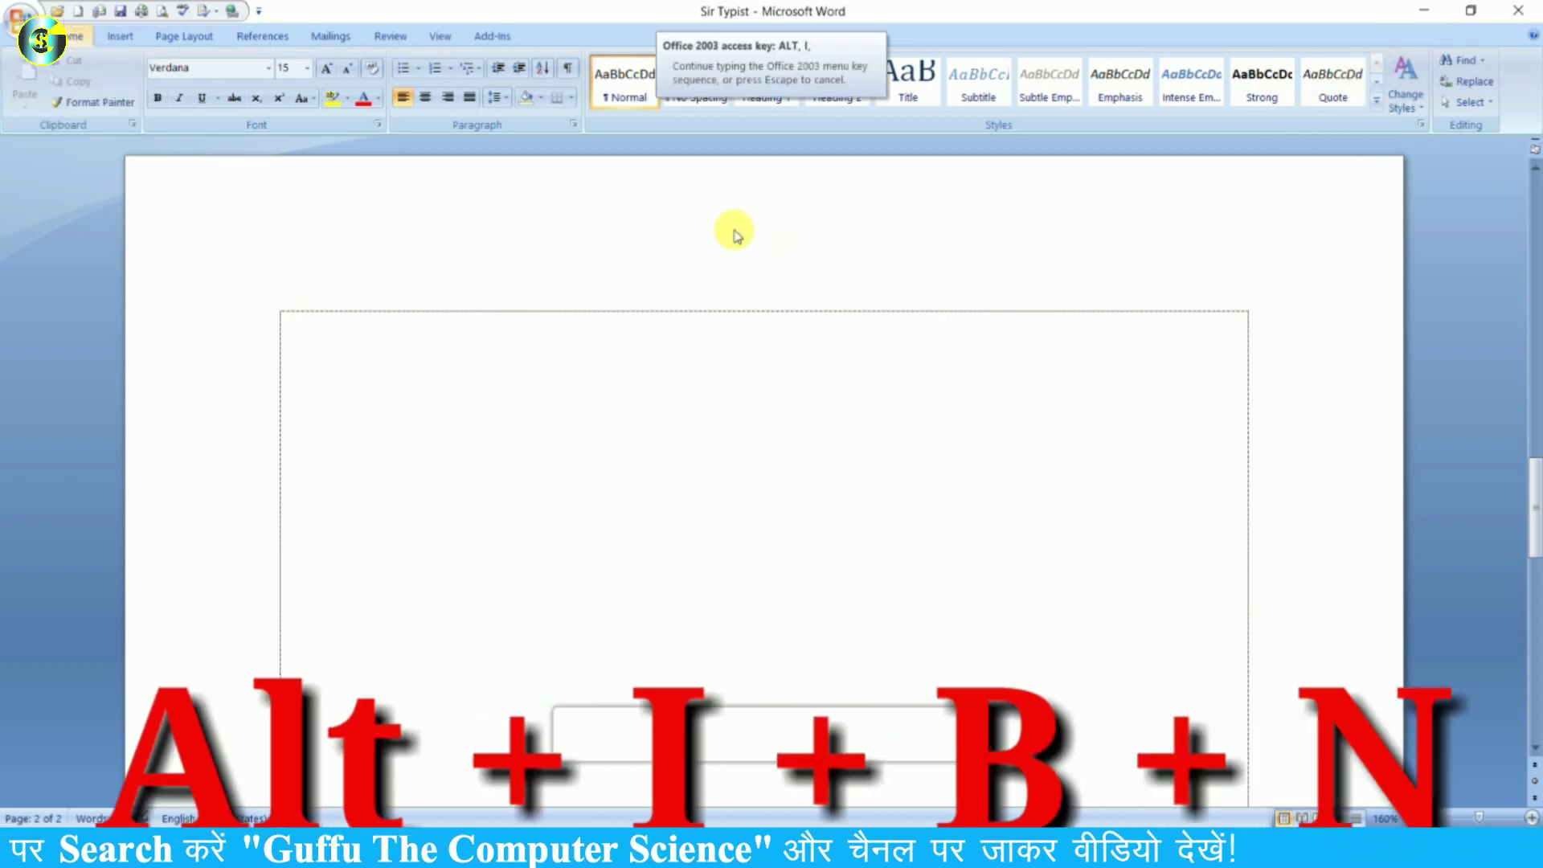
pyautogui.press('b')
pyautogui.press('n')
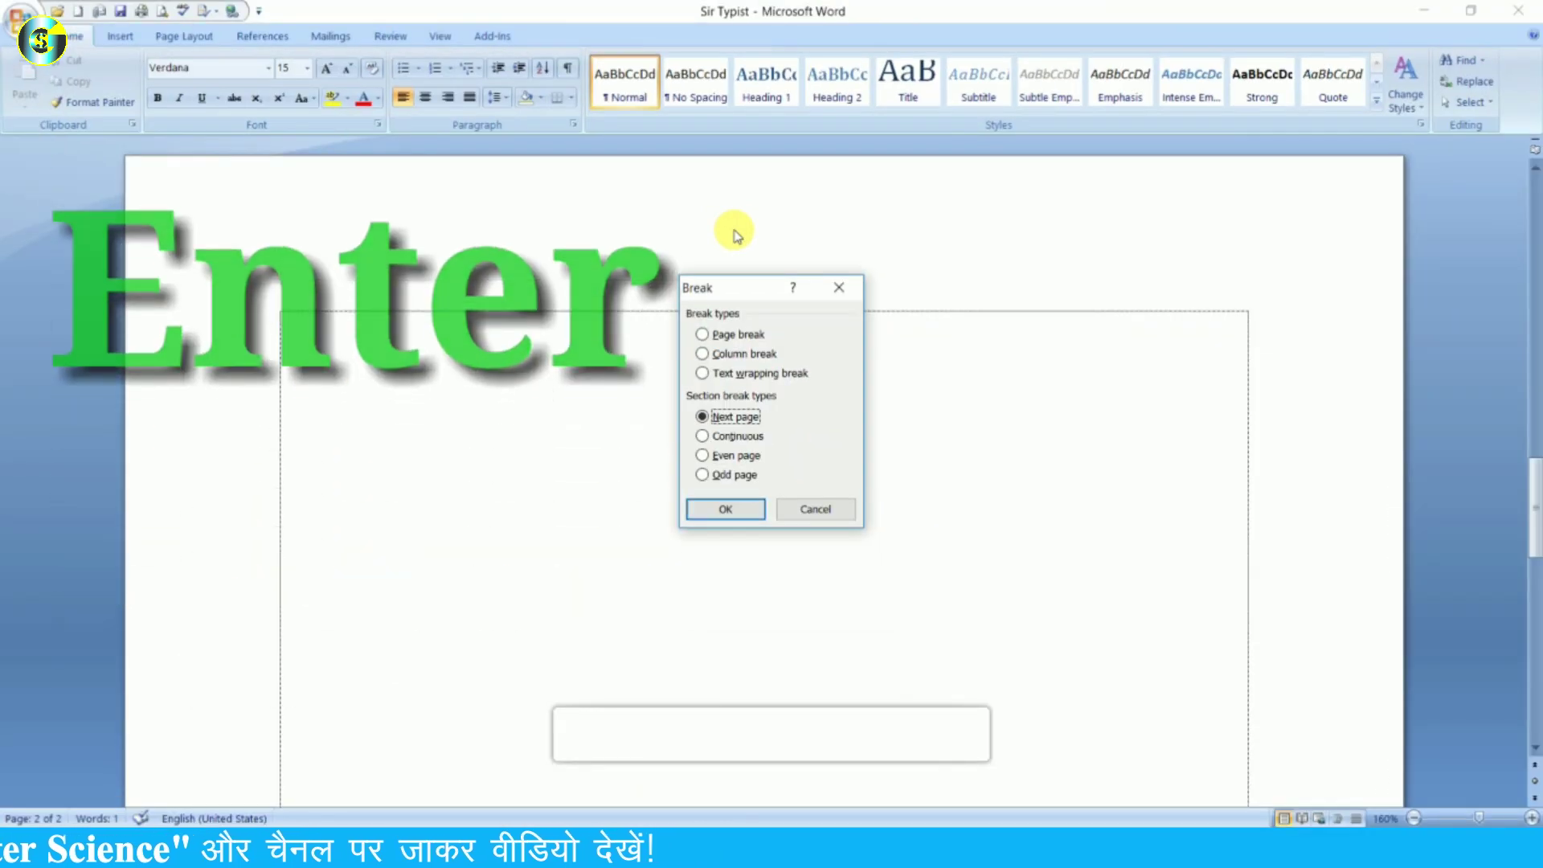
pyautogui.press('Return')
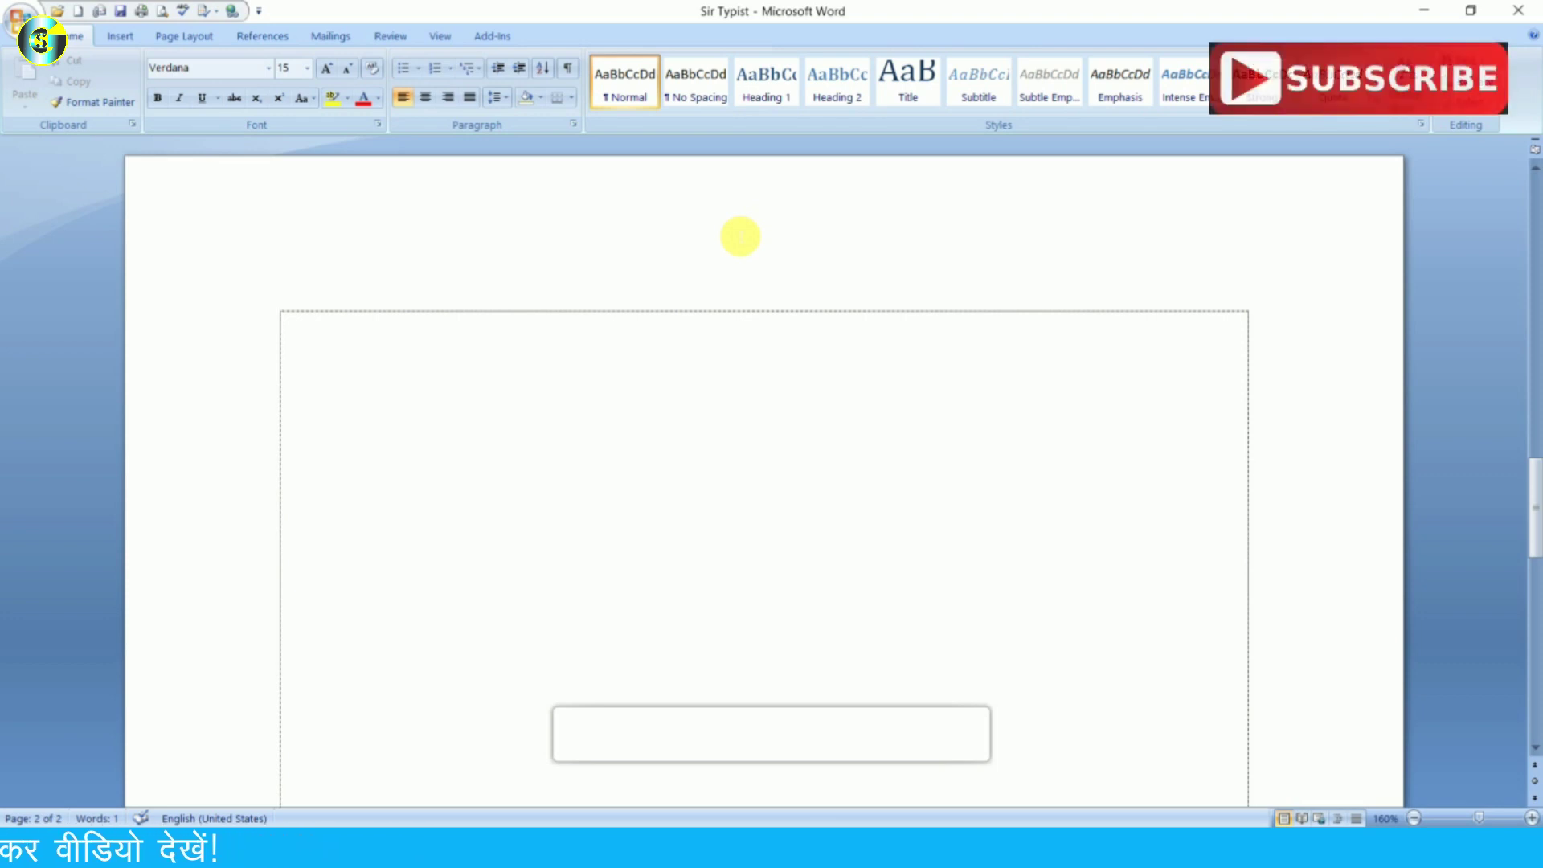
# - Add another page break to create page 3 and bring its top into view
pyautogui.hotkey('ctrl', 'Return')
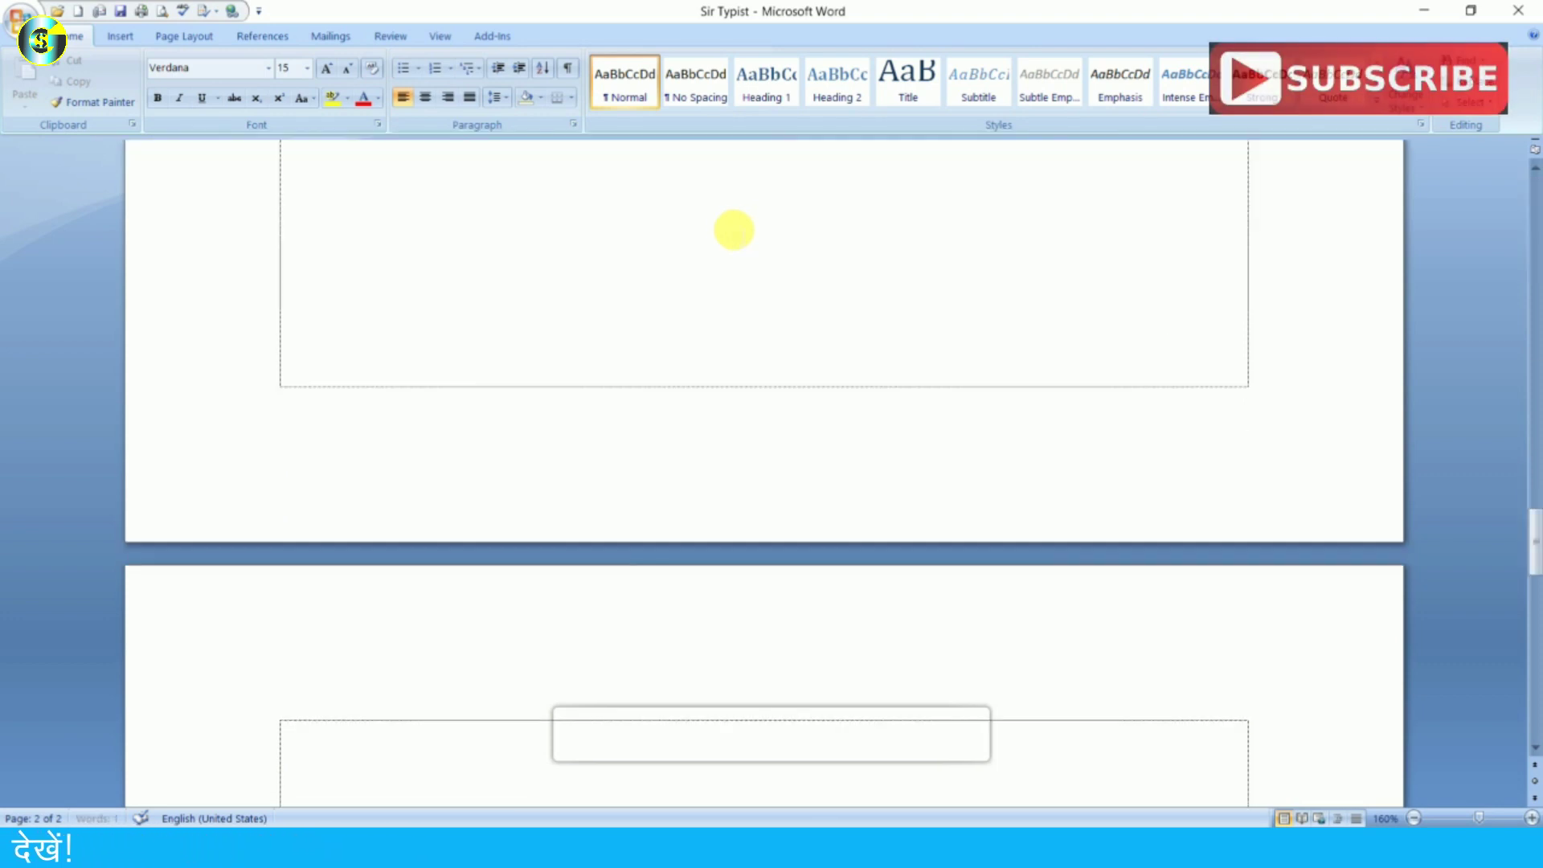
pyautogui.scroll(-2, 746, 233)
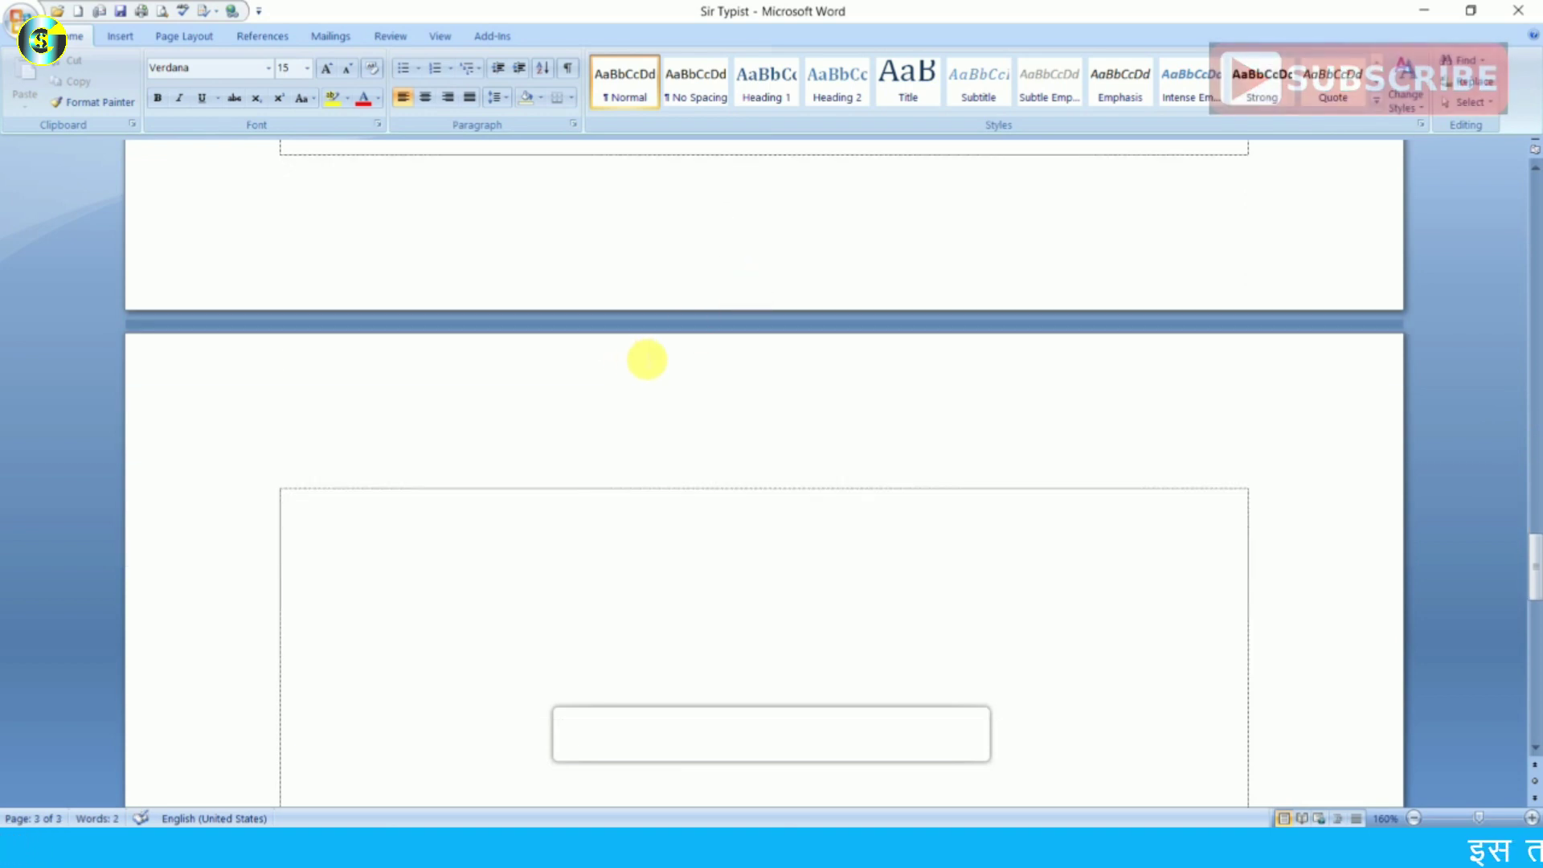
pyautogui.scroll(-5, 624, 328)
pyautogui.scroll(-5, 590, 477)
pyautogui.scroll(1, 562, 514)
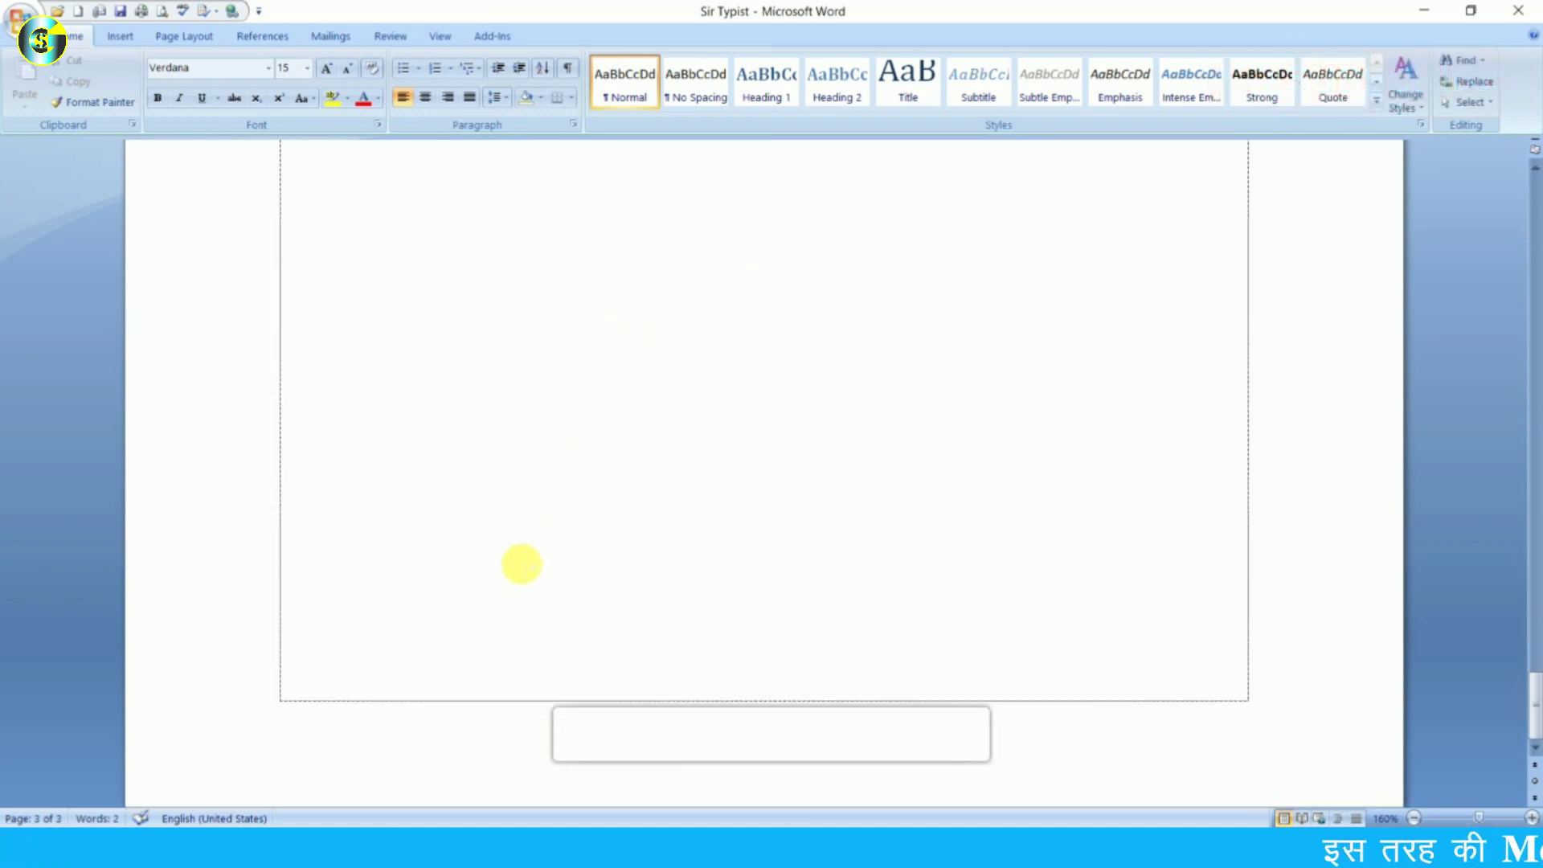
pyautogui.scroll(9, 498, 522)
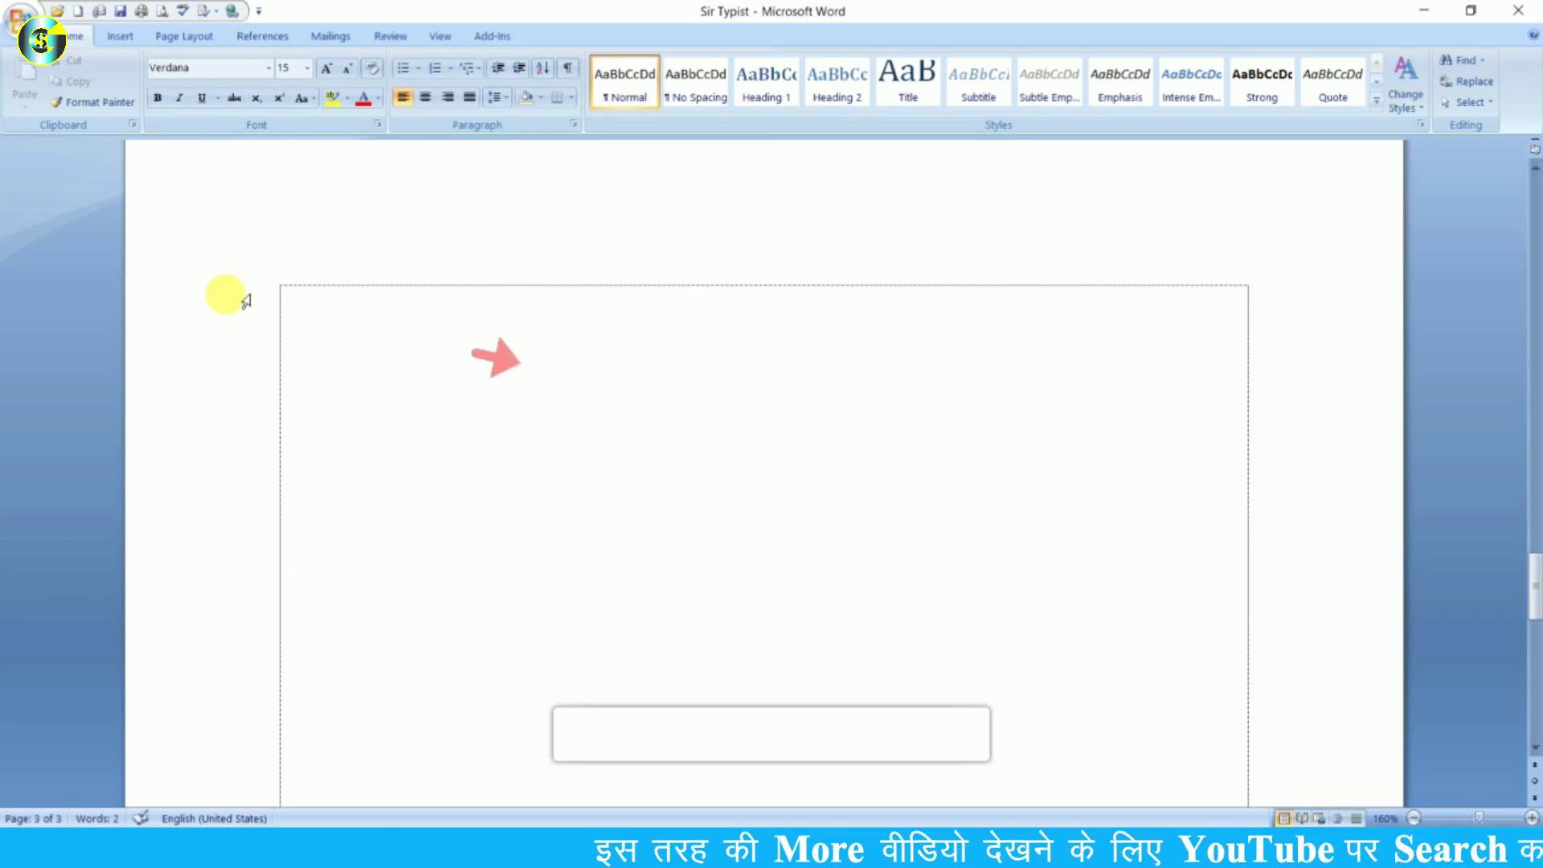
# - Type 'Skill Knowledge' on page 3 and start a tab-indented line beneath it
pyautogui.write('Skill ')
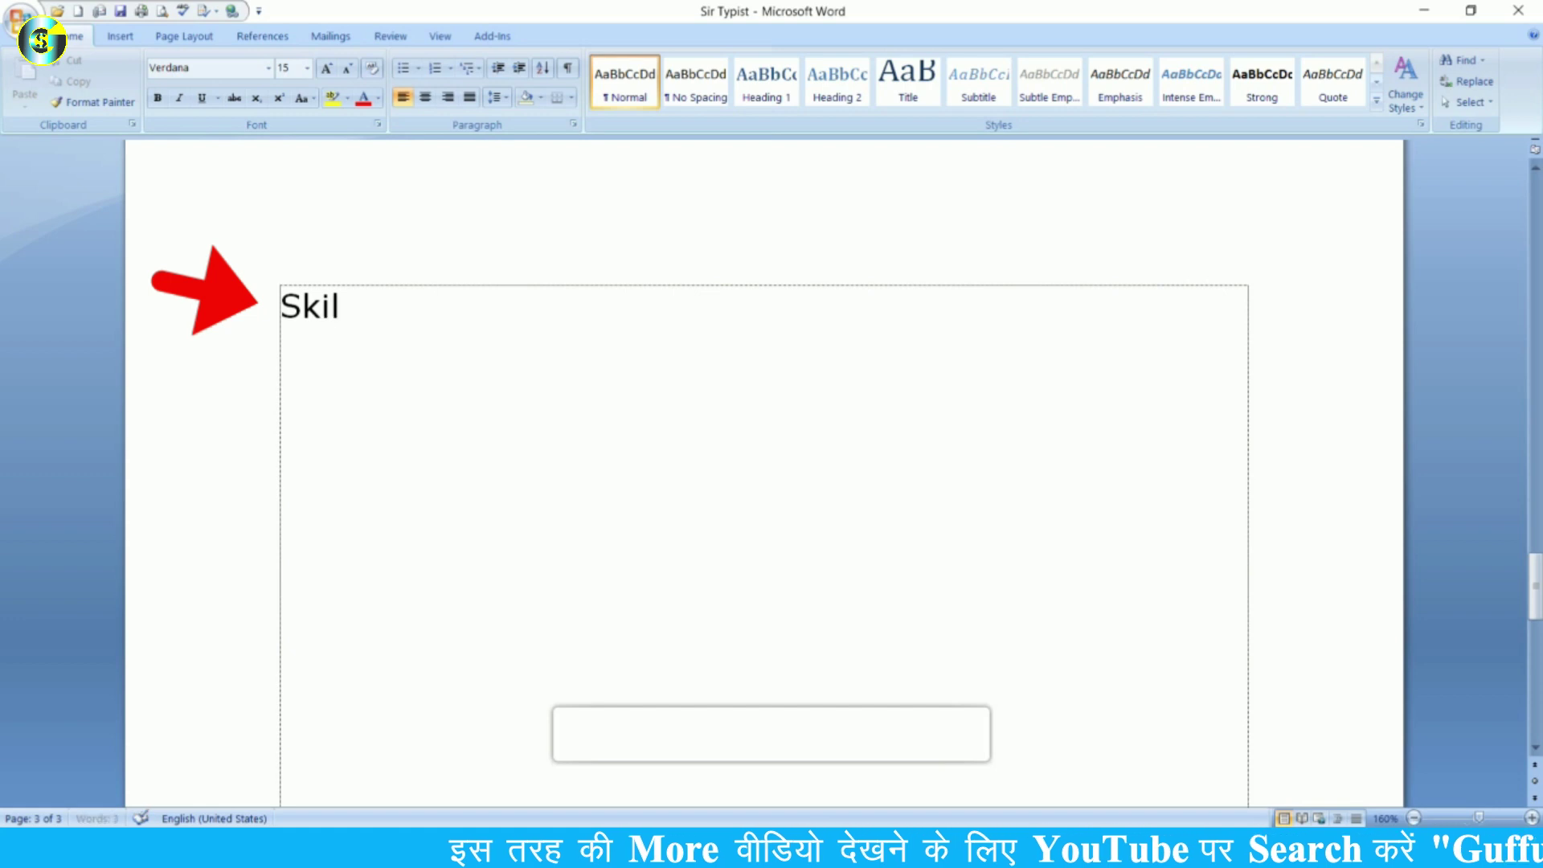
pyautogui.write('Knowl')
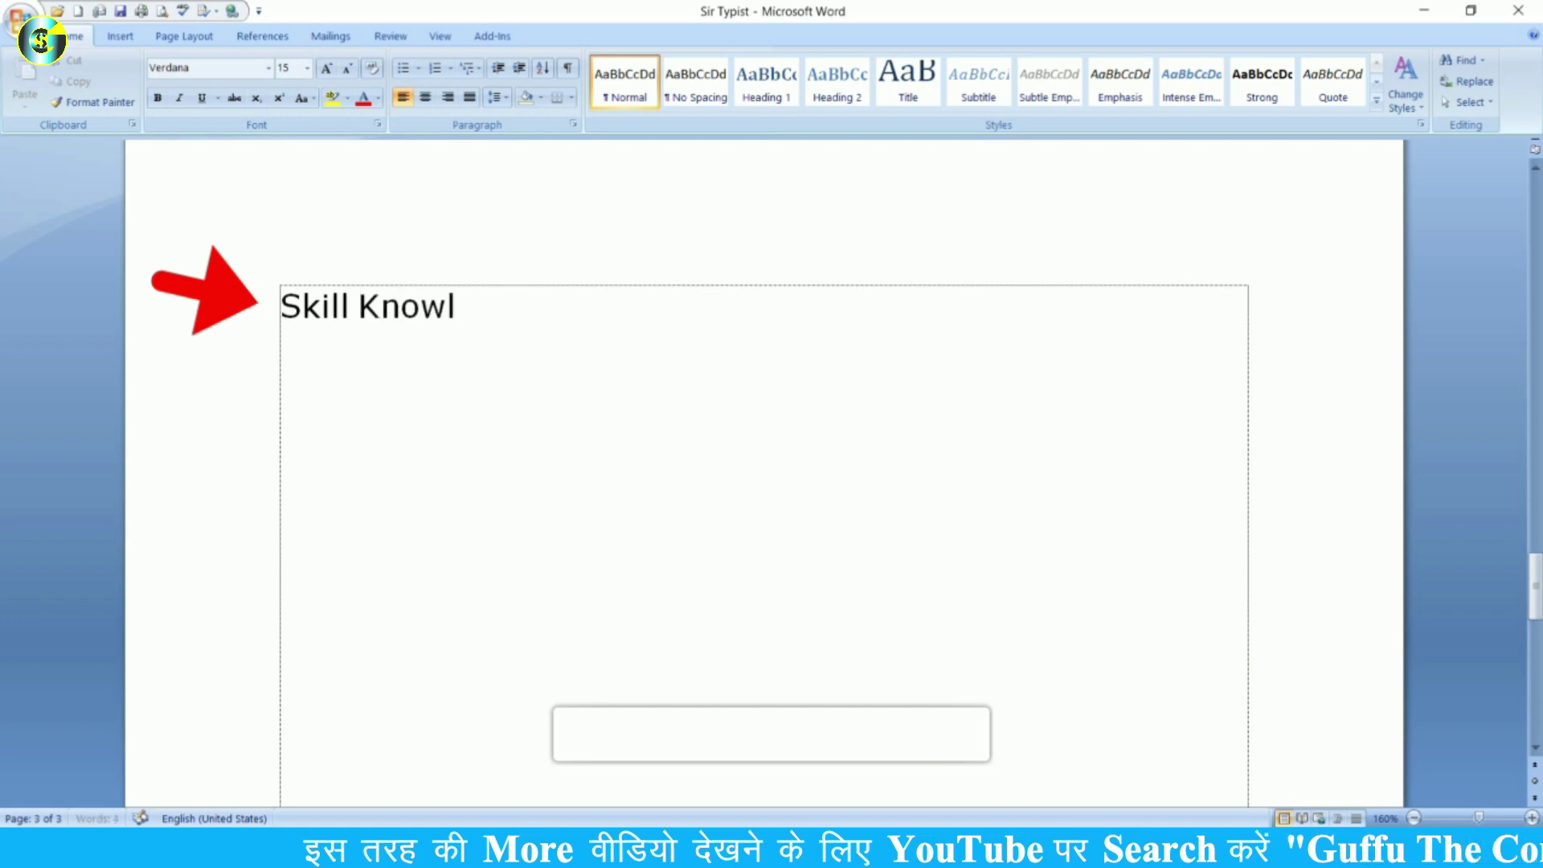
pyautogui.write('edge')
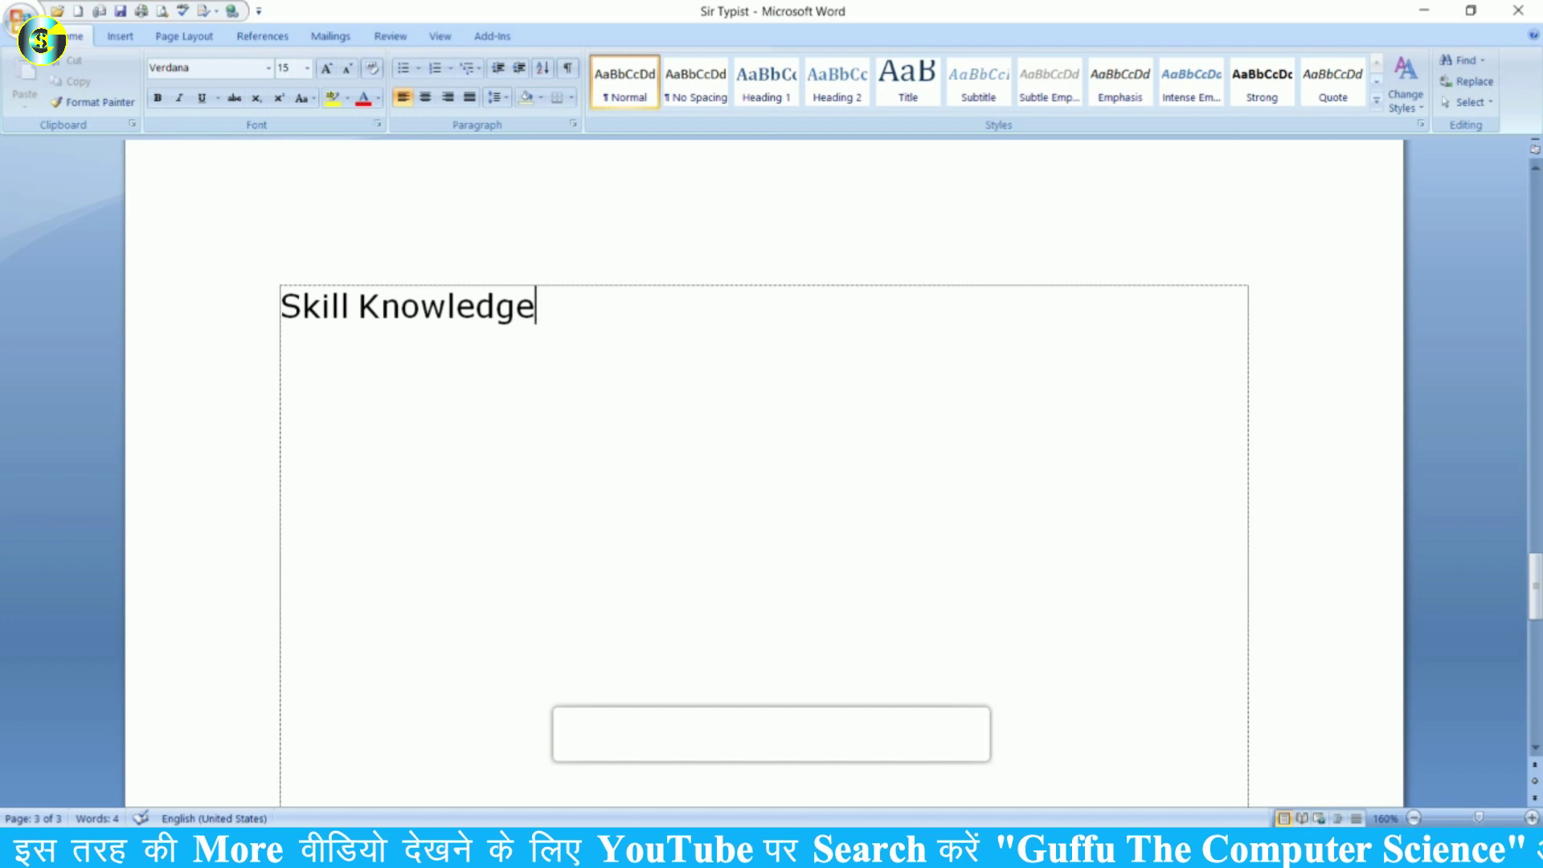
pyautogui.press('Return')
pyautogui.press('Tab')
pyautogui.click(358, 371)
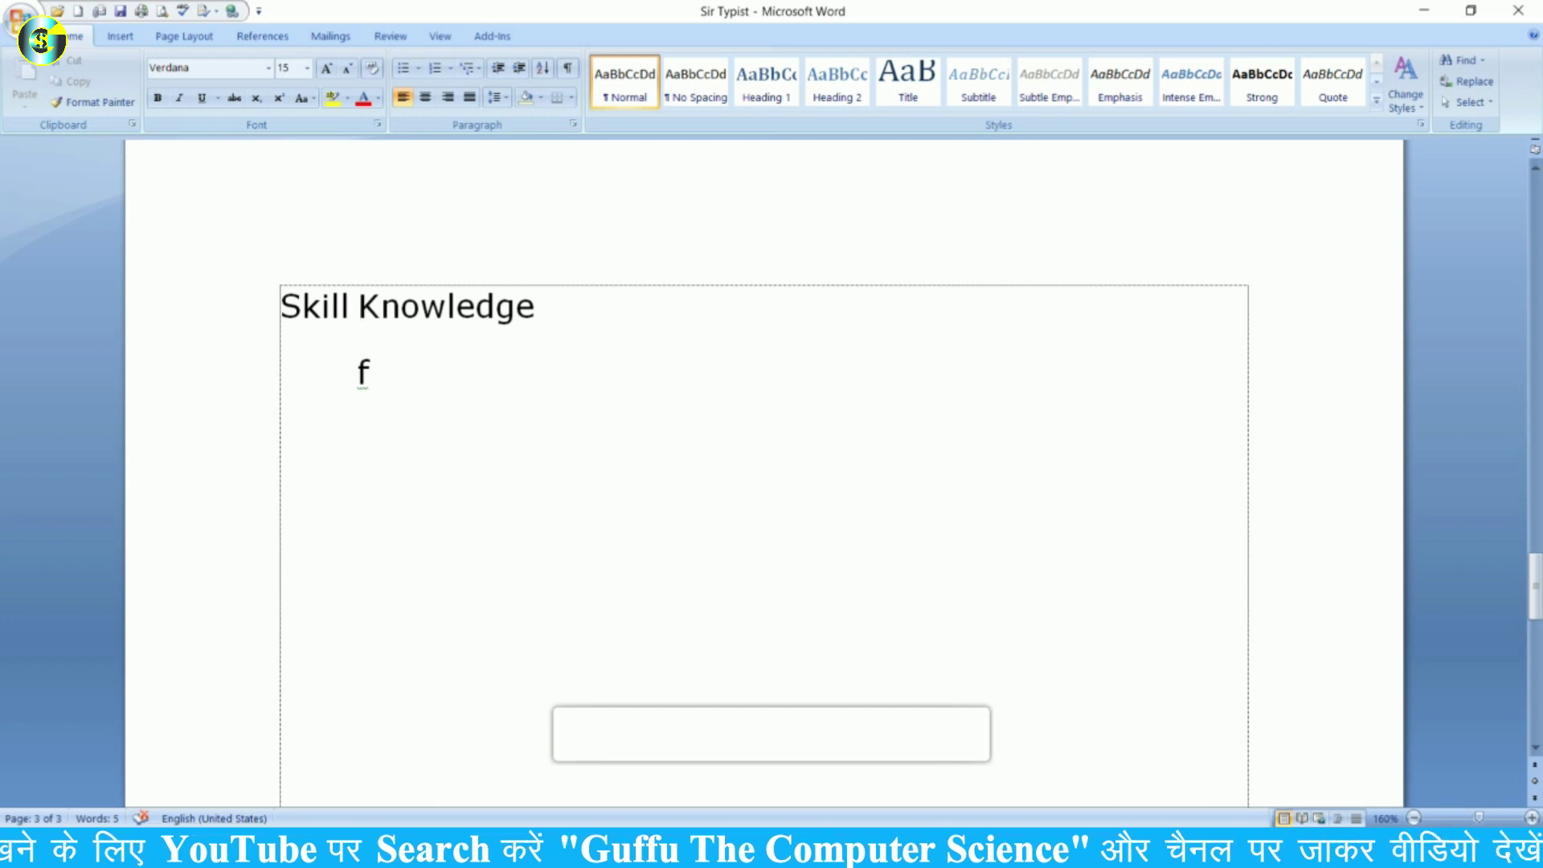
pyautogui.scroll(5, 763, 474)
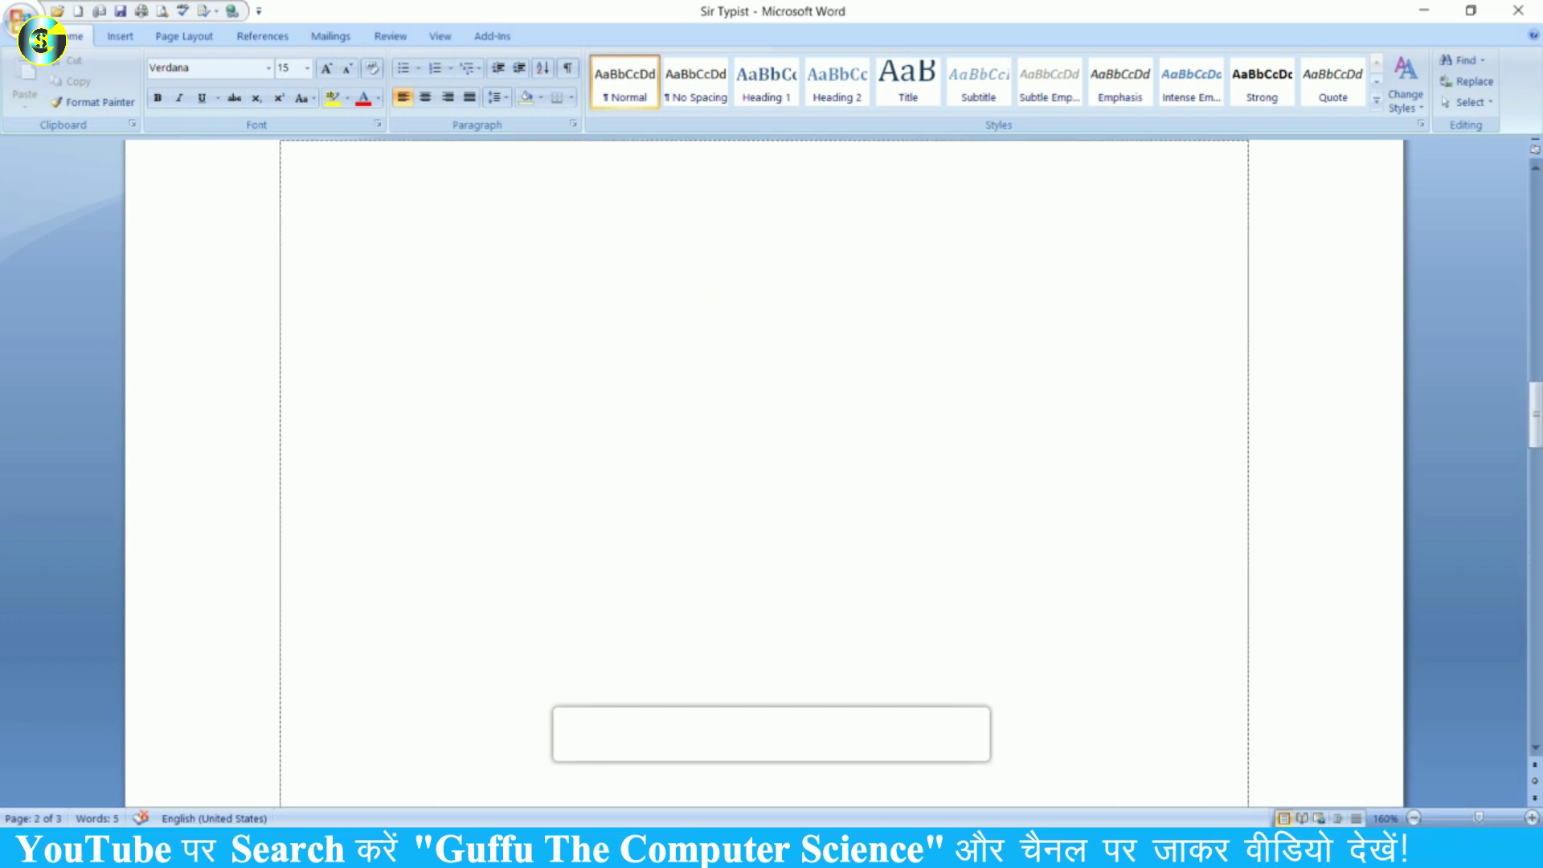
# - Type the author's name as the title line at the top of page 2
pyautogui.scroll(2, 305, 241)
pyautogui.click(299, 297)
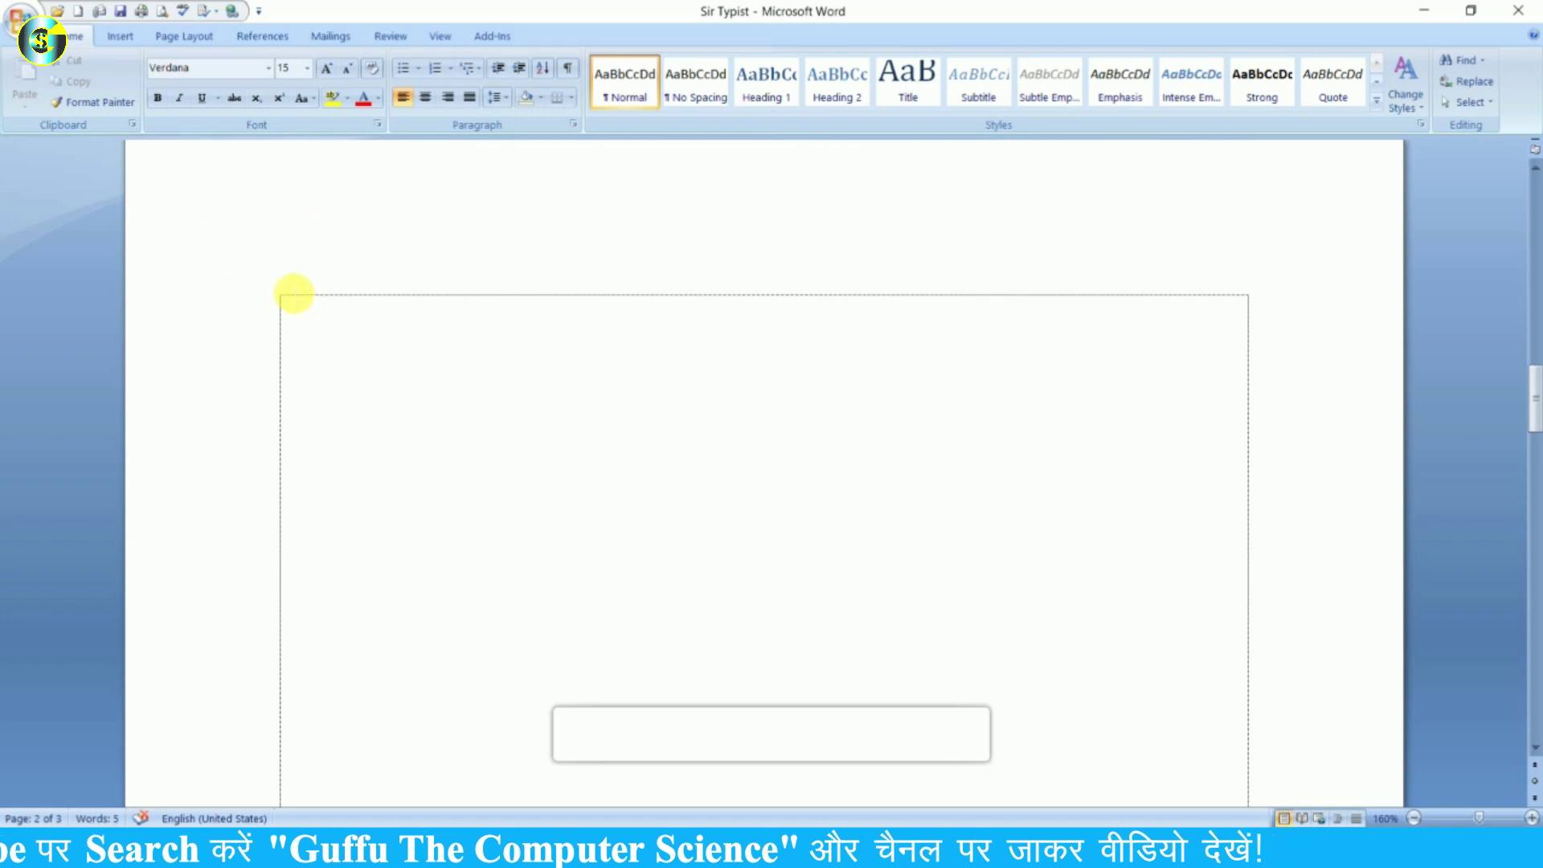
pyautogui.write('Gufran T')
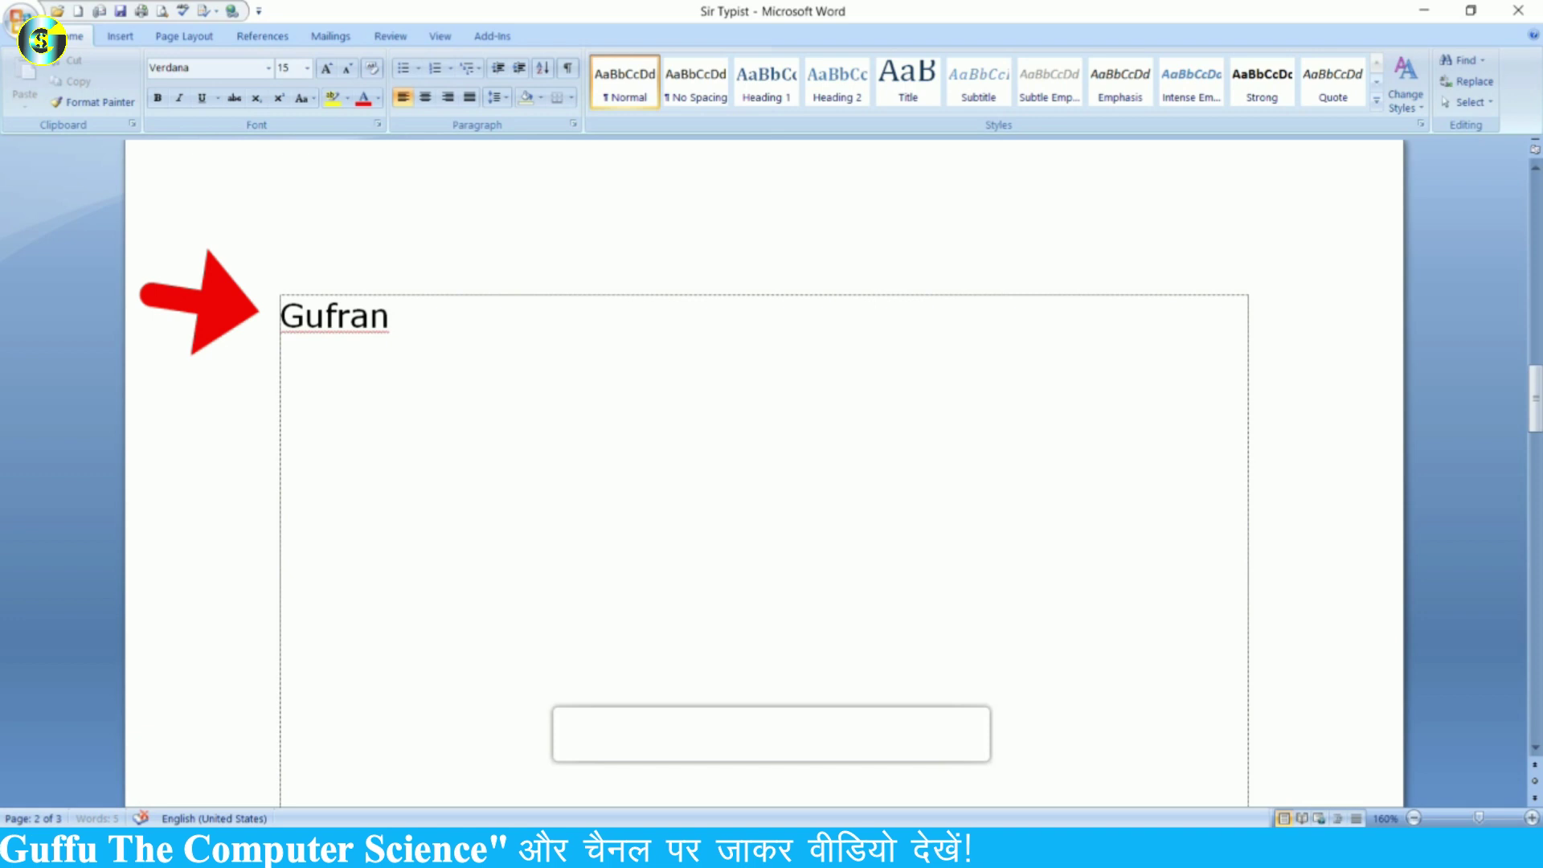
pyautogui.write('yy')
pyautogui.press('BackSpace')
pyautogui.write('pist')
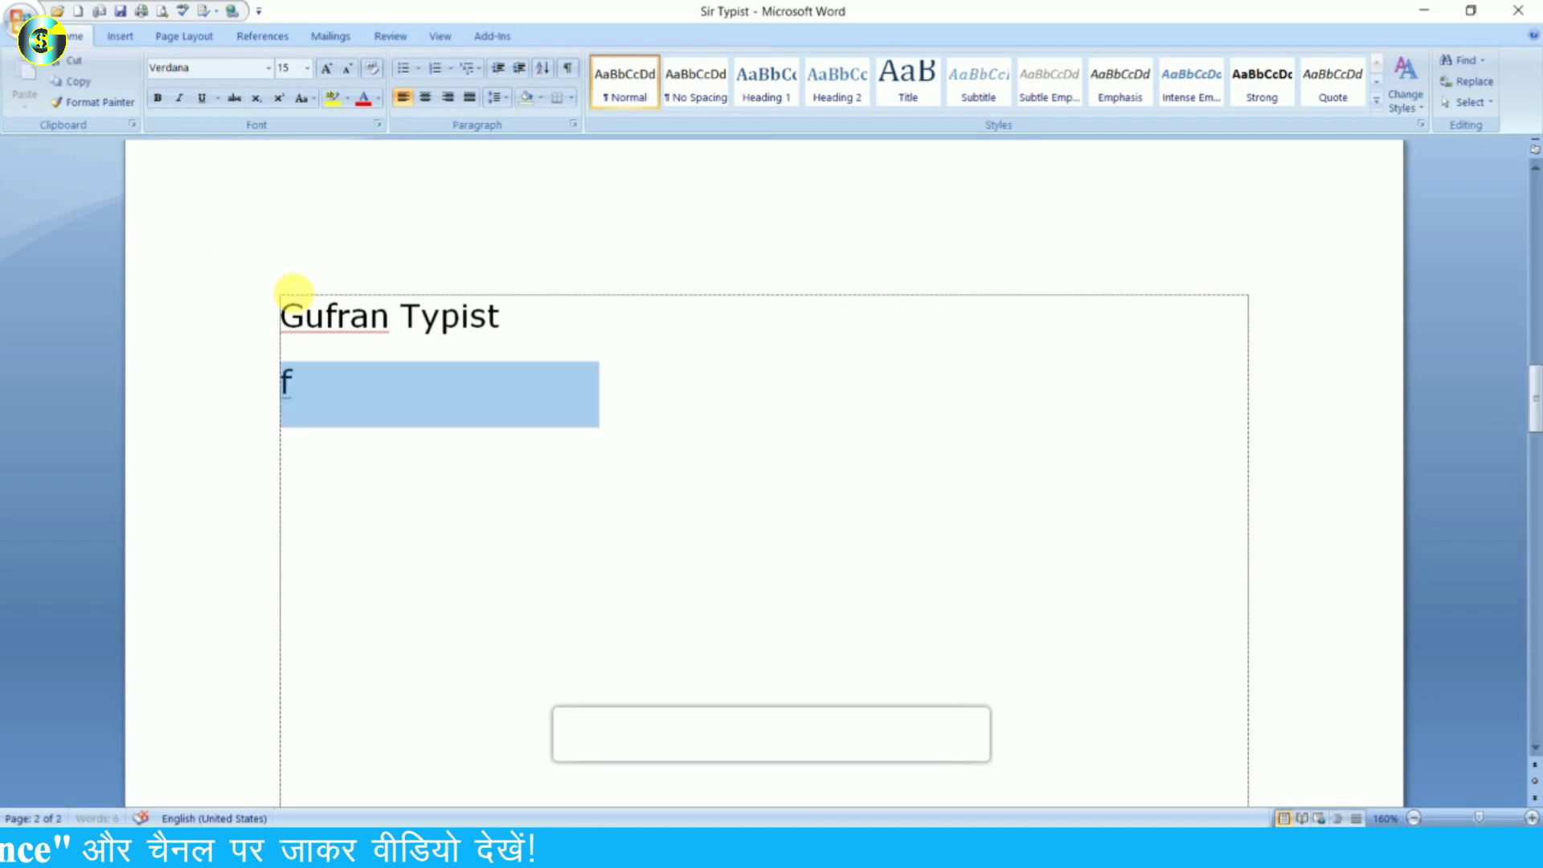
# - Add an indented 'Content' line under the title followed by a row of dot leaders
pyautogui.press('BackSpace')
pyautogui.press('Tab')
pyautogui.write('Coond')
pyautogui.press('BackSpace')
pyautogui.write('nntt')
pyautogui.press('BackSpace')
pyautogui.press('BackSpace')
pyautogui.press('BackSpace')
pyautogui.write('tenc')
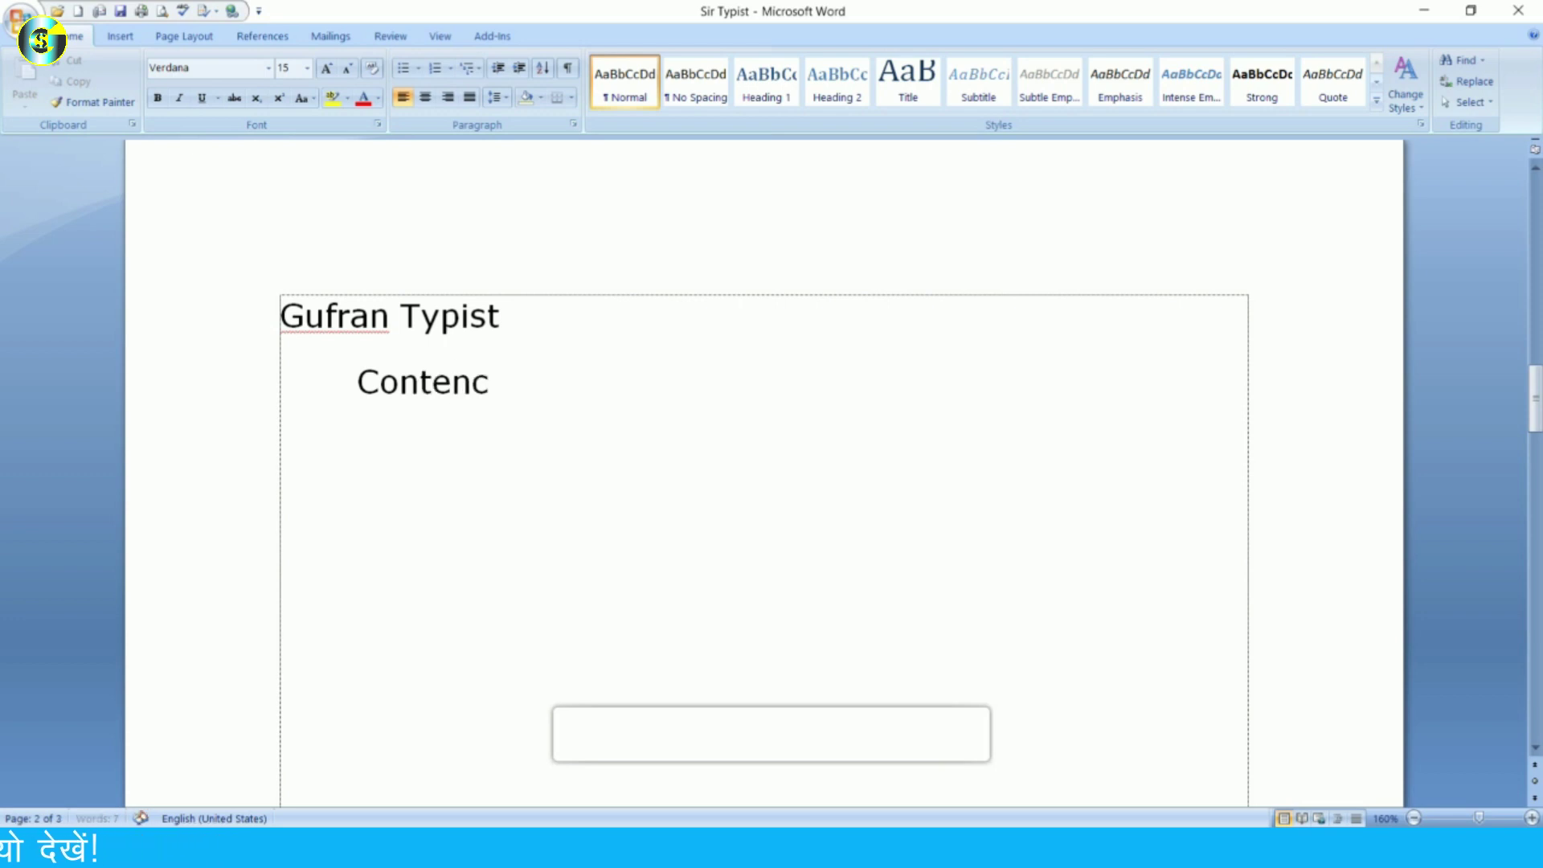
pyautogui.press('BackSpace')
pyautogui.write('t')
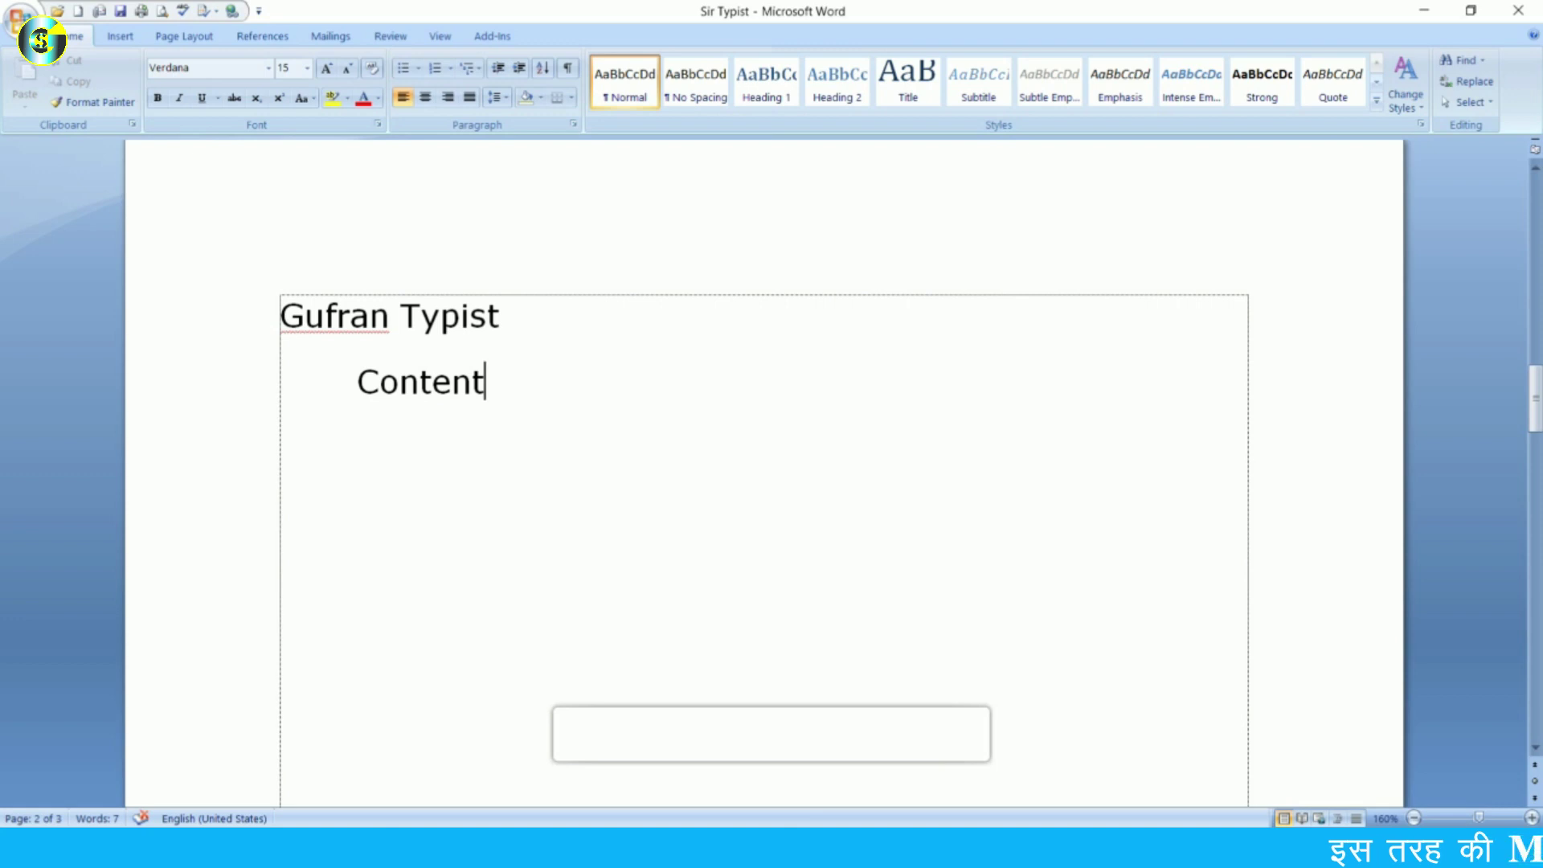
pyautogui.click(331, 326)
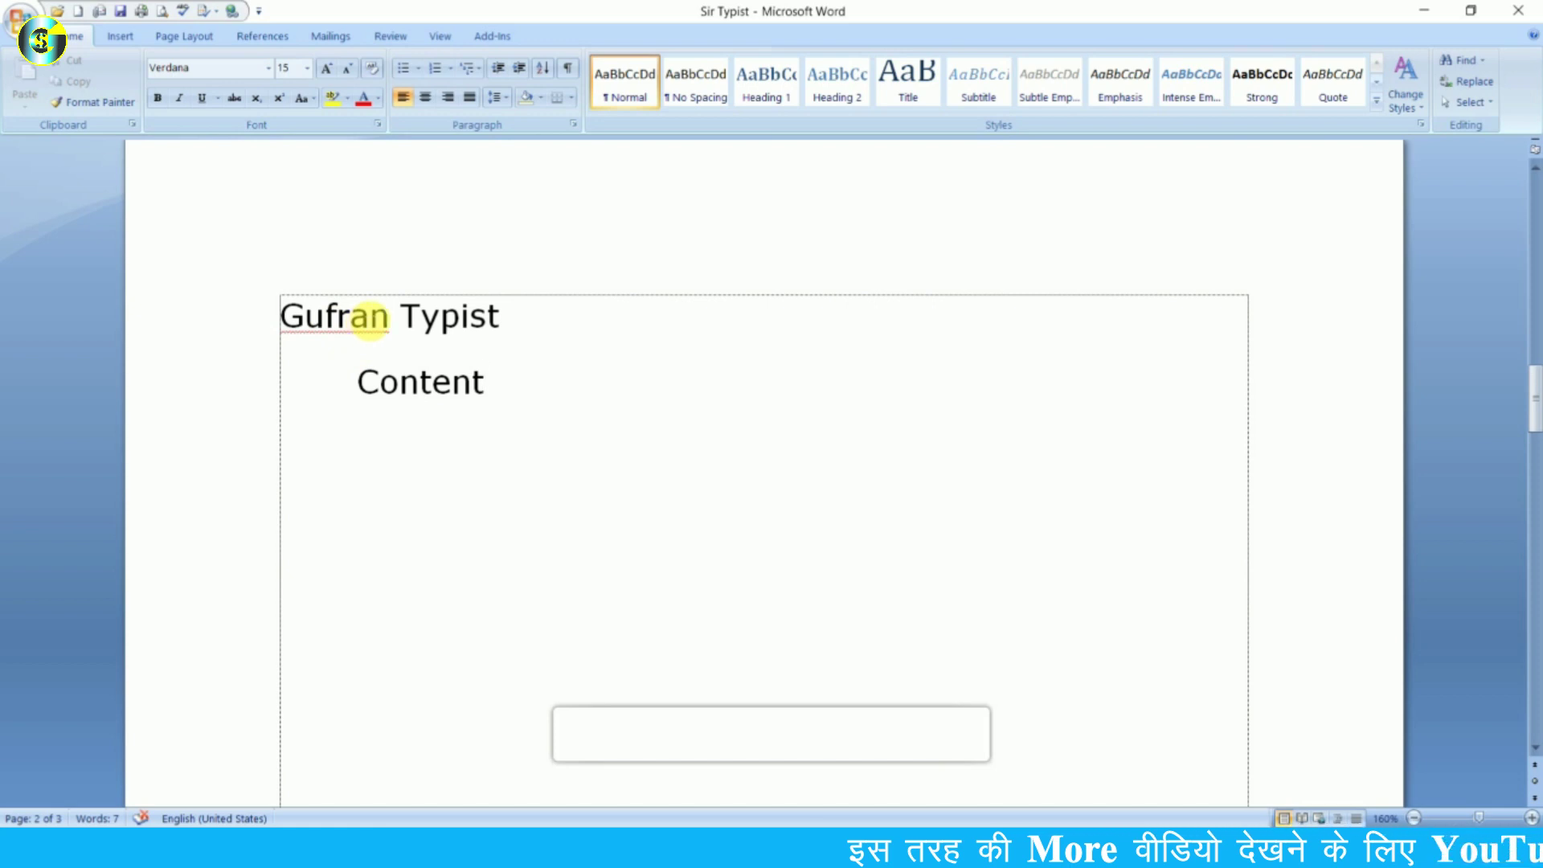
pyautogui.click(485, 384)
pyautogui.write('......................')
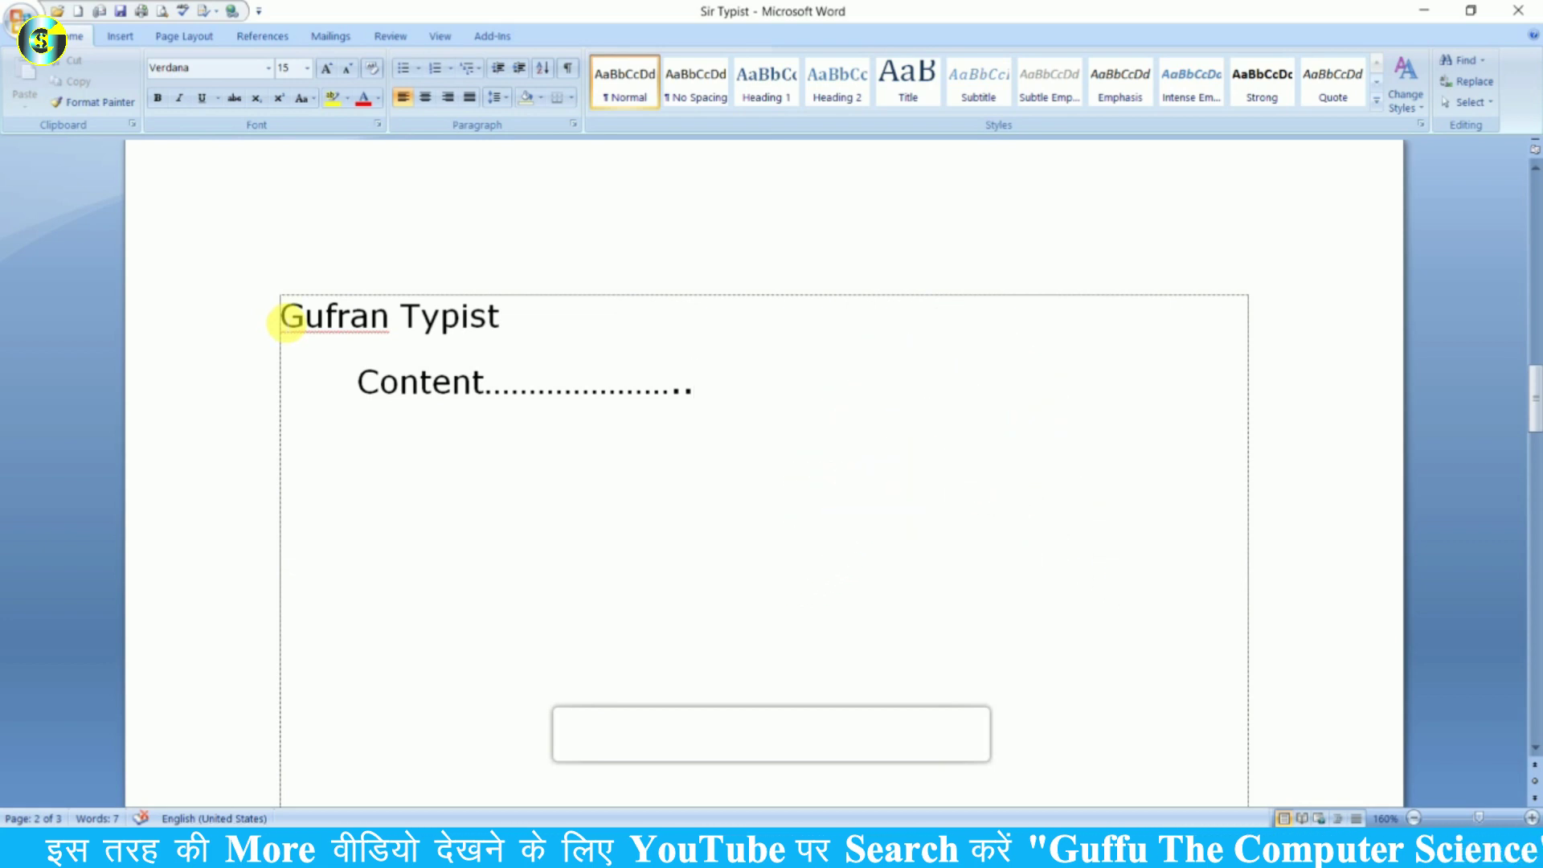
# - Select the page 2 name title and the page 3 Skill Knowledge heading for Heading 1 styling
pyautogui.tripleClick(288, 320)
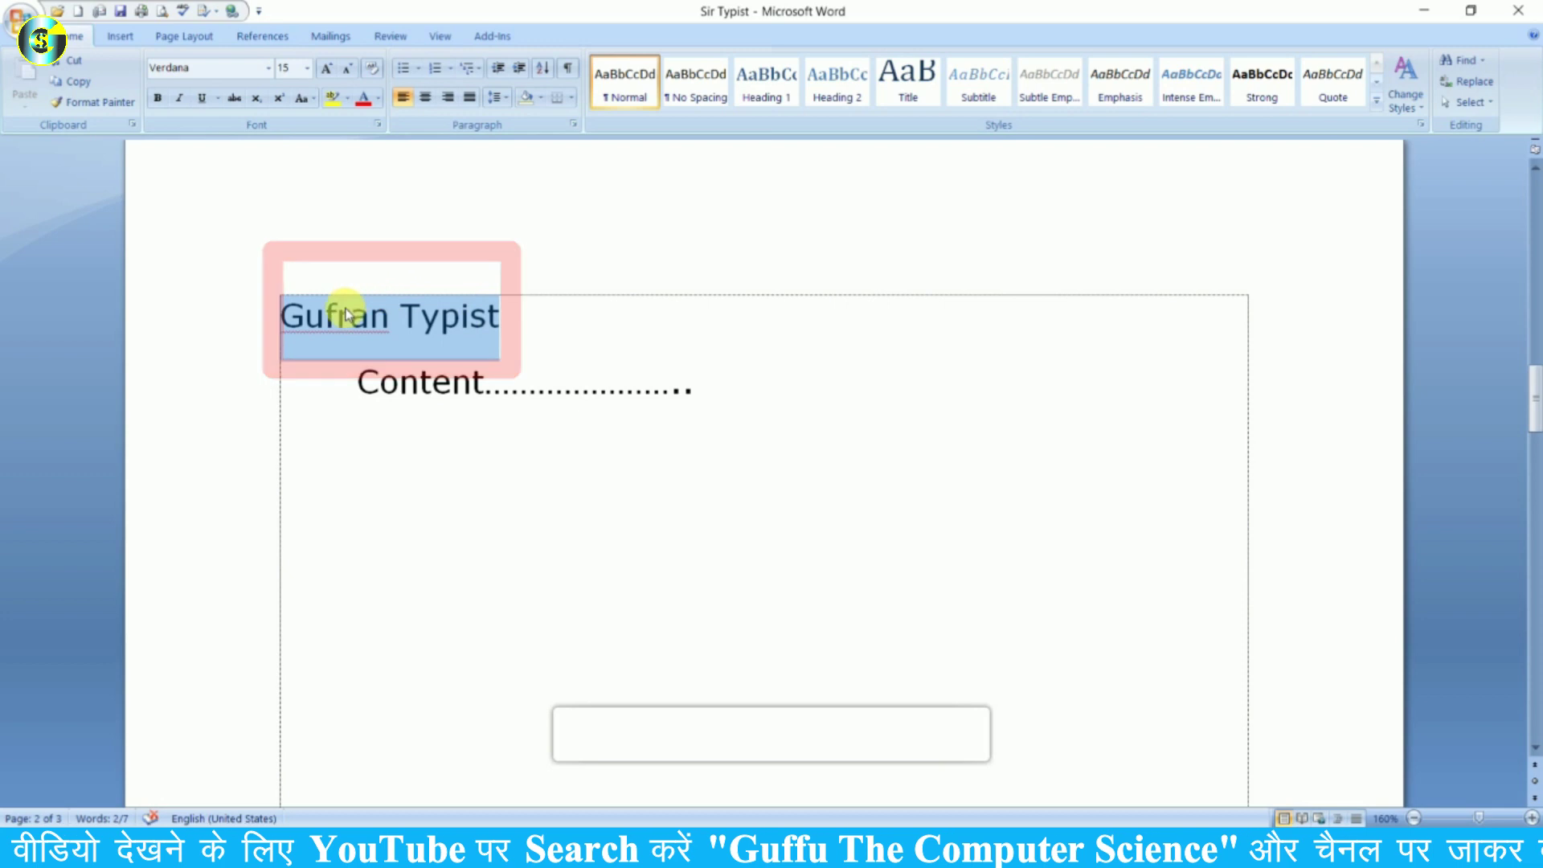
pyautogui.scroll(-1, 334, 281)
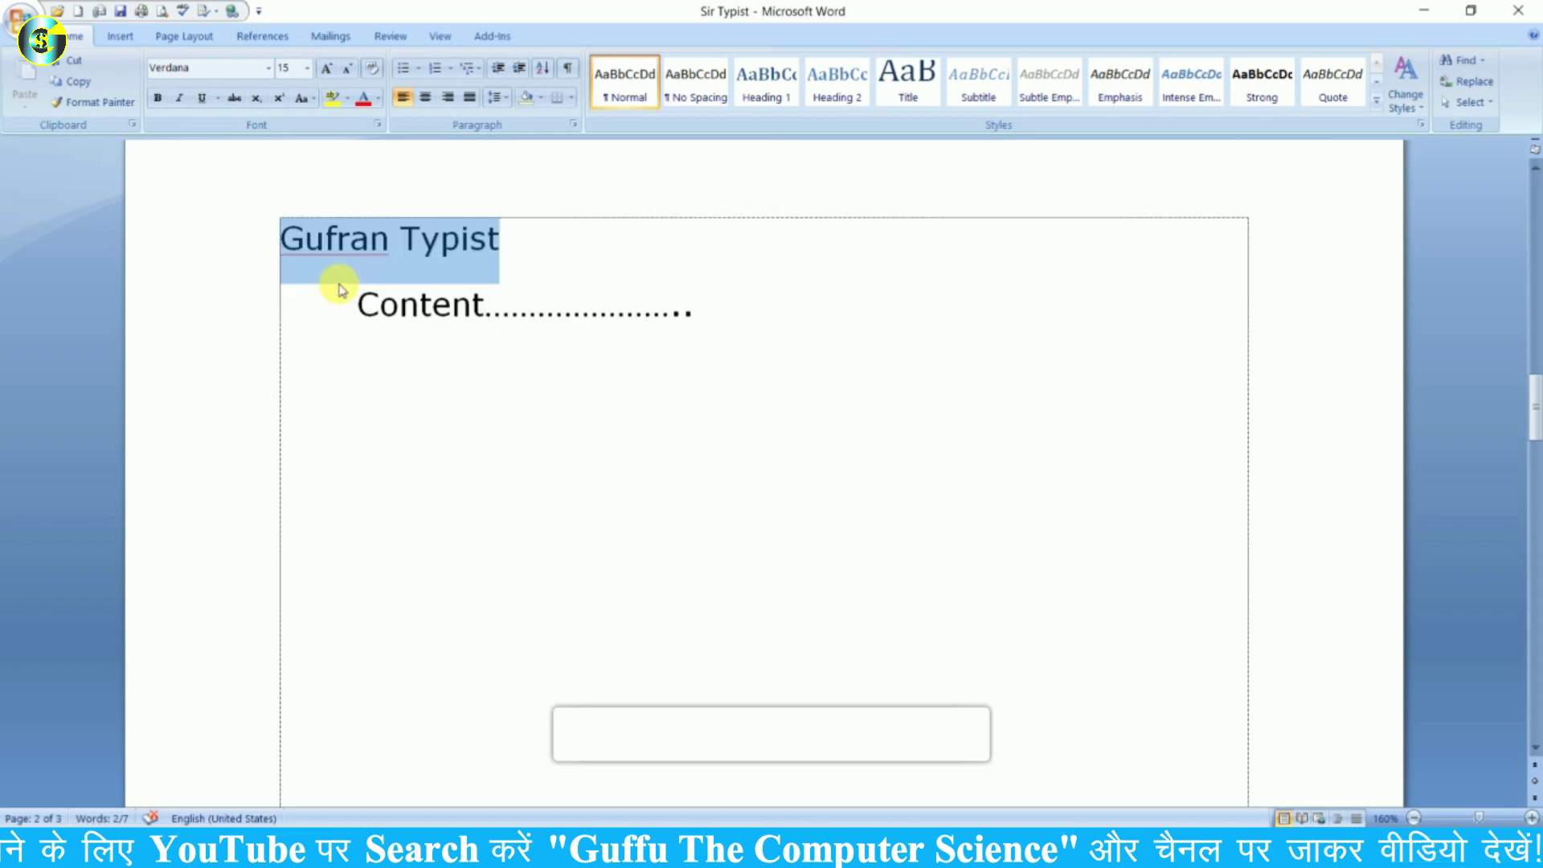
pyautogui.scroll(-6, 362, 354)
pyautogui.scroll(-6, 389, 416)
pyautogui.scroll(-2, 387, 414)
pyautogui.scroll(-2, 321, 353)
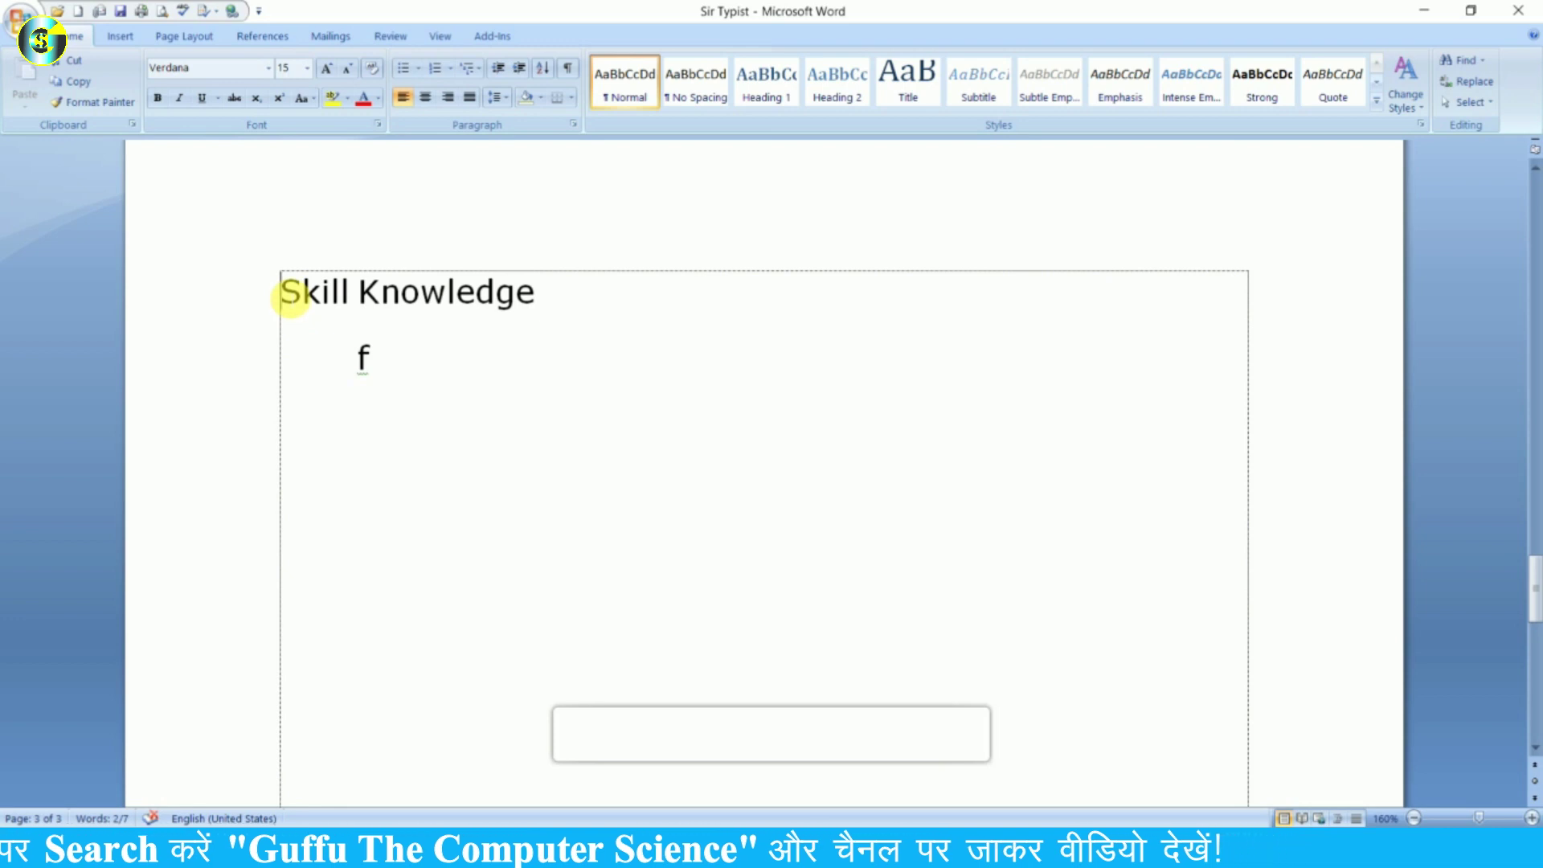
pyautogui.moveTo(286, 293); pyautogui.dragTo(431, 297)
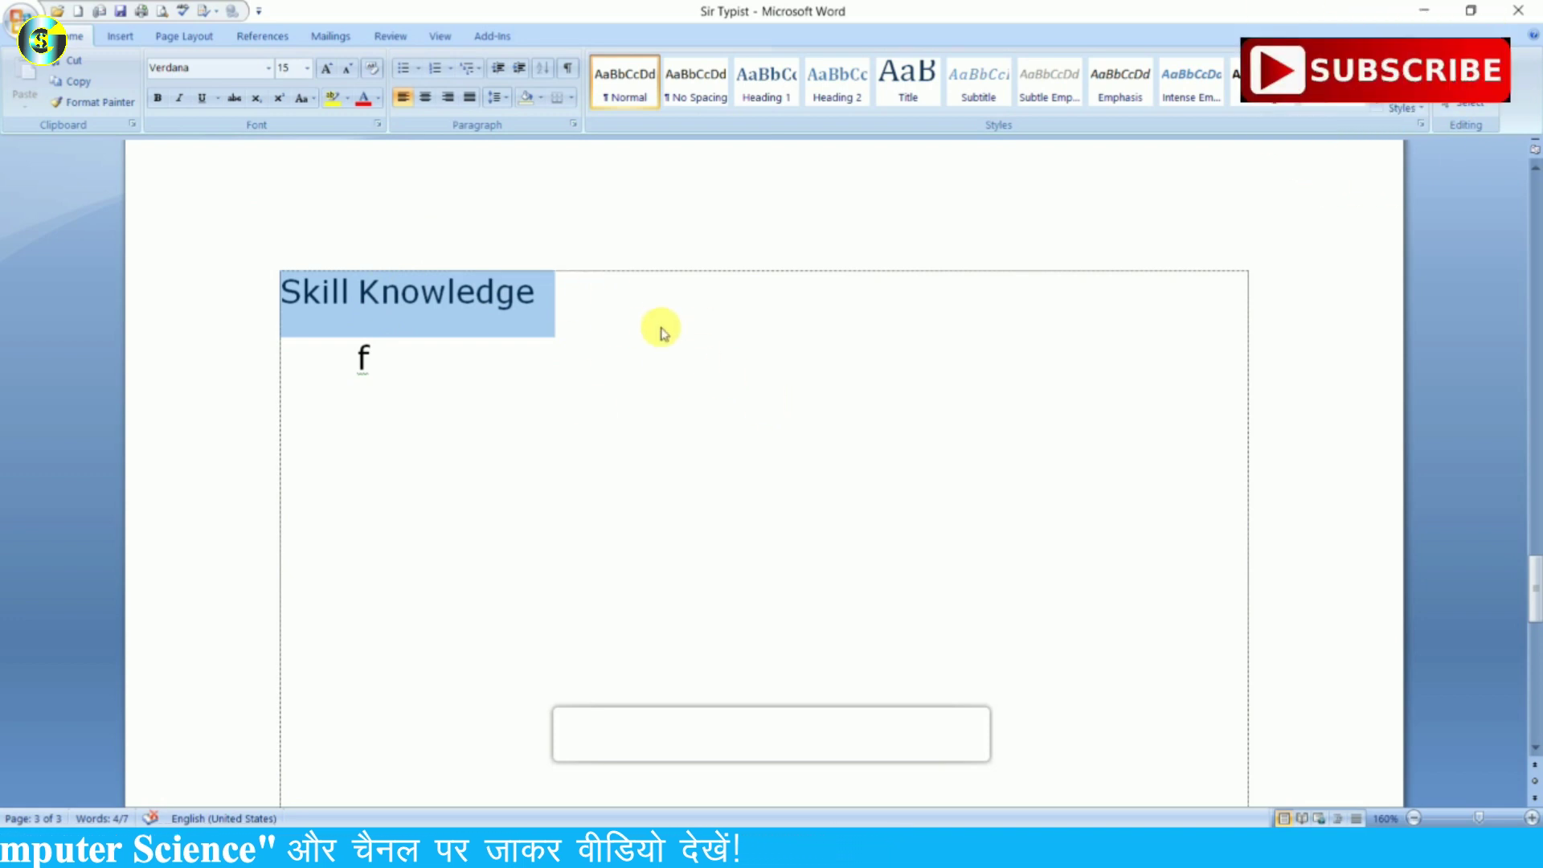
pyautogui.scroll(5, 653, 330)
pyautogui.scroll(5, 654, 332)
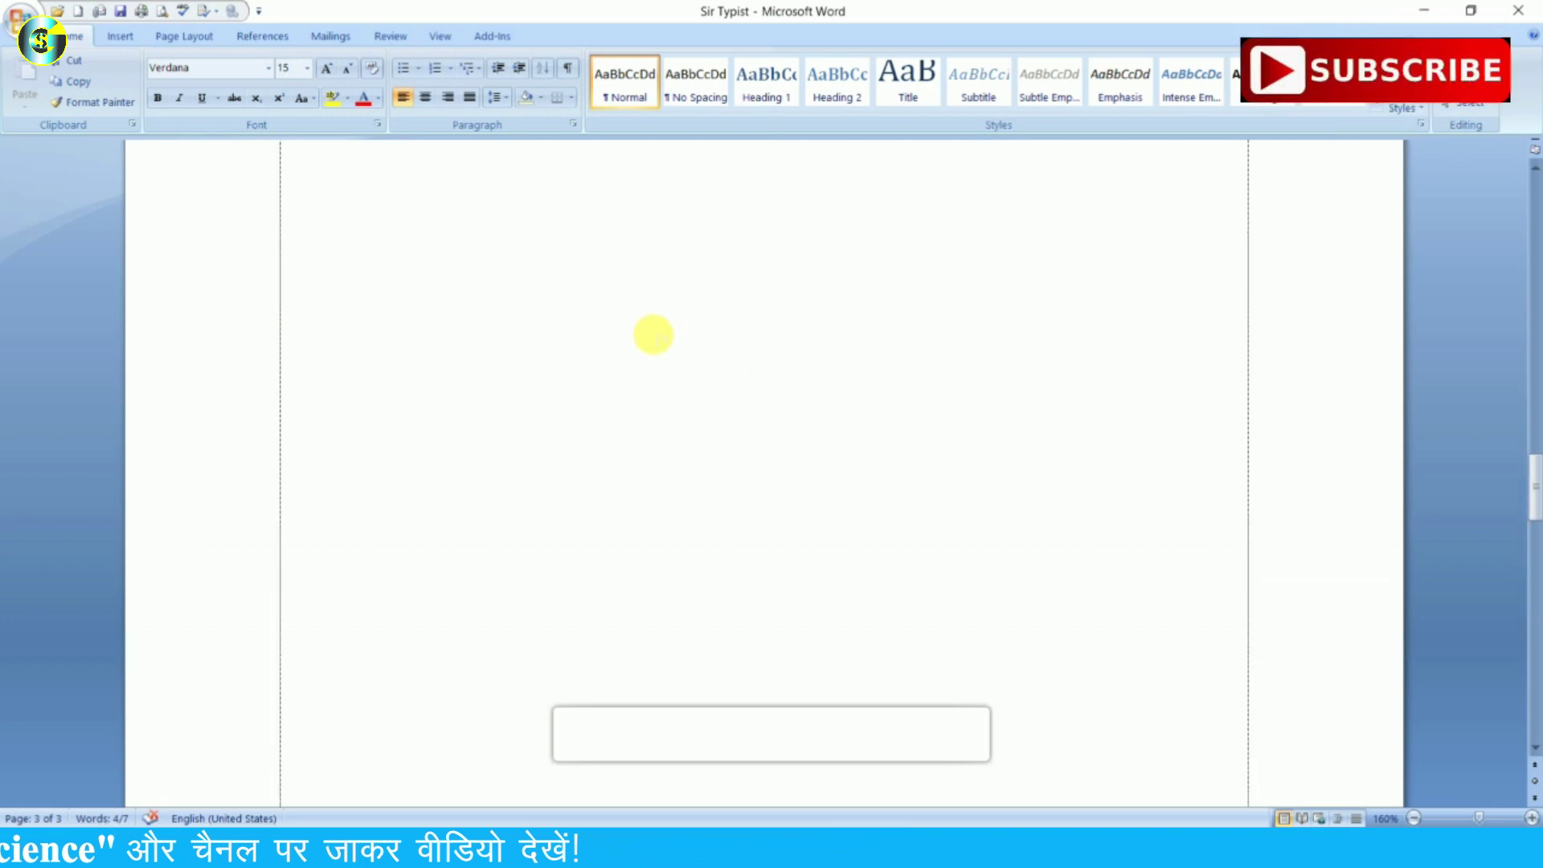
pyautogui.scroll(3, 653, 362)
pyautogui.scroll(3, 653, 400)
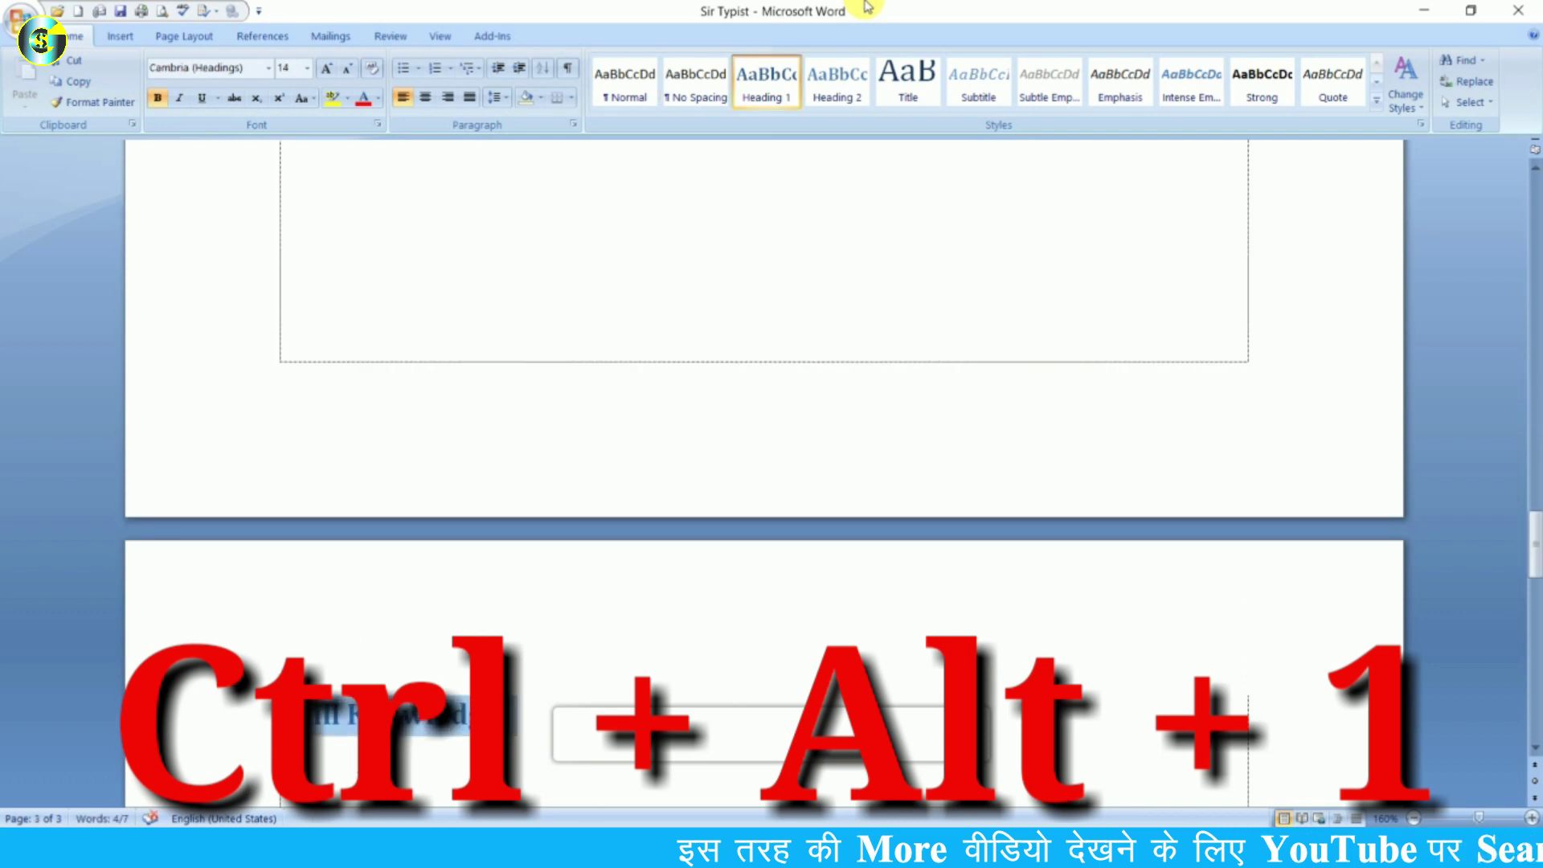
pyautogui.scroll(-3, 576, 410)
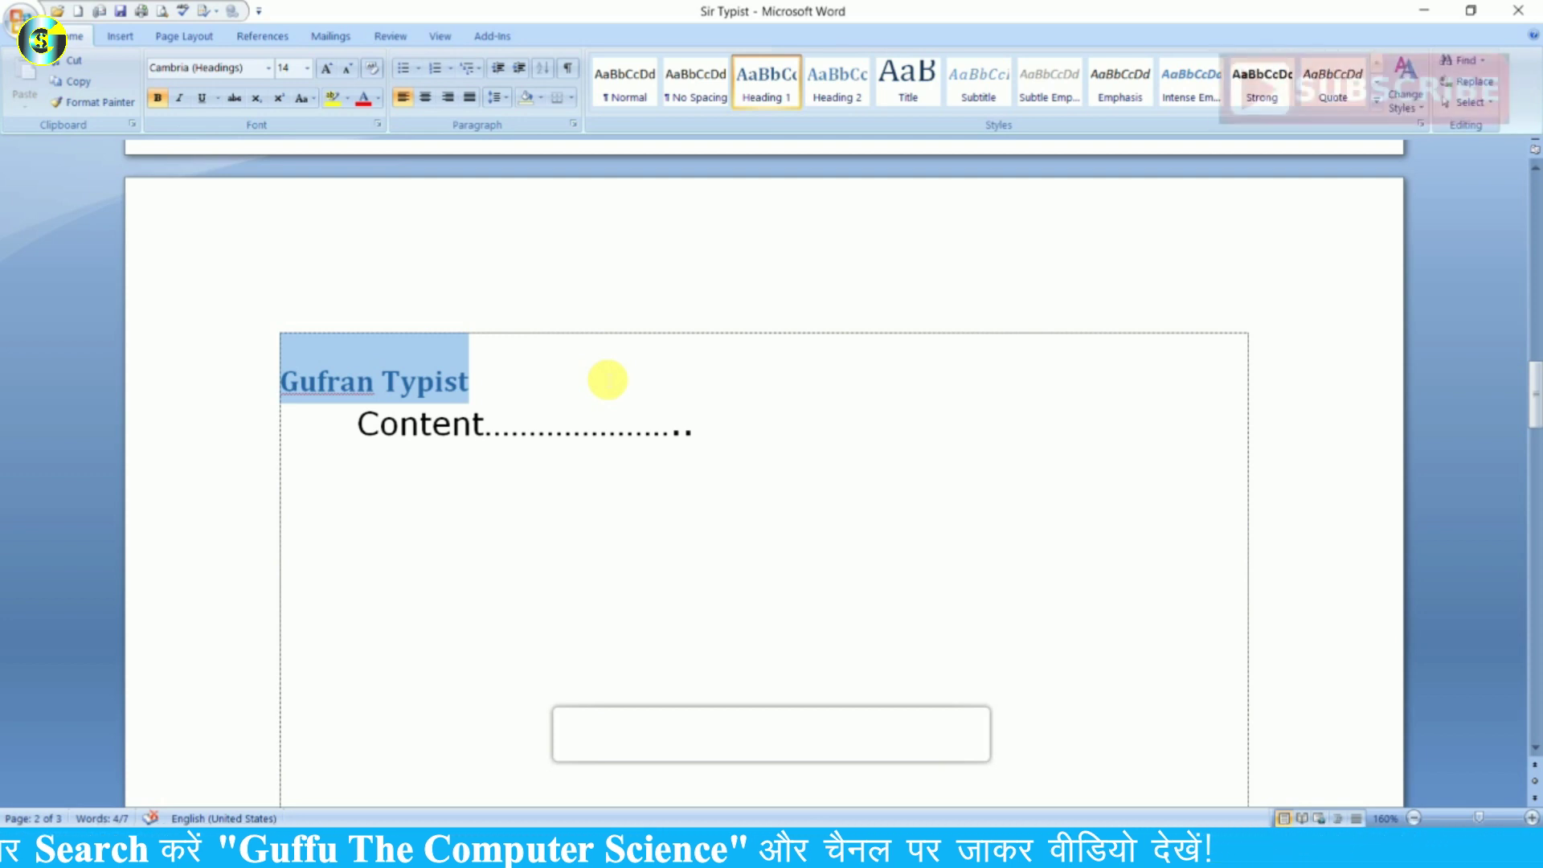
# - Type 'Index' at the top of page 1 and make it centred, bold and 23 pt
pyautogui.hotkey('ctrl', 'Home')
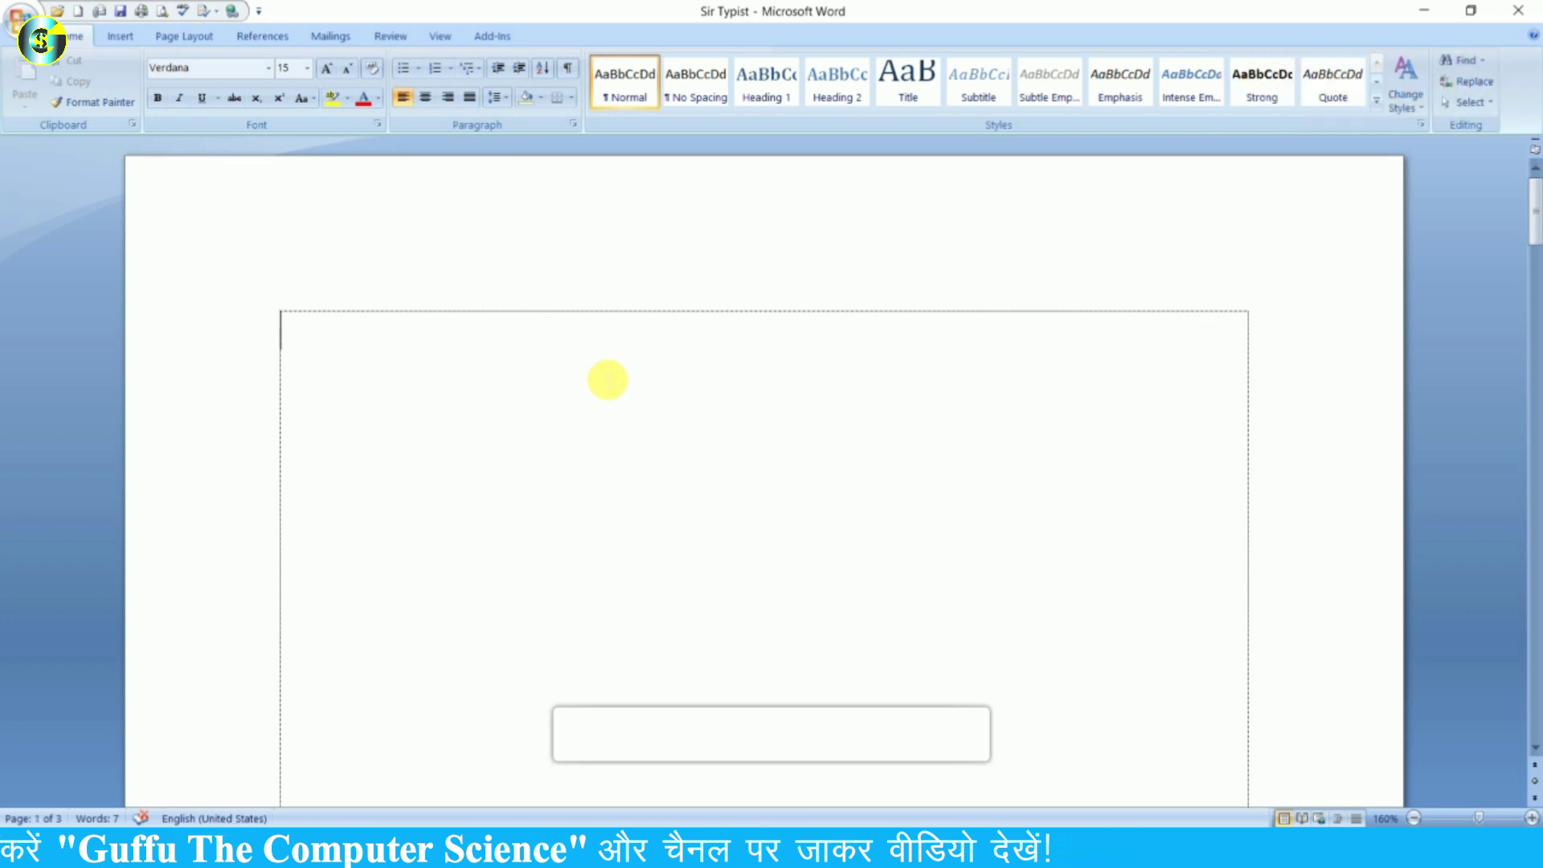
pyautogui.write('Index')
pyautogui.press('Return')
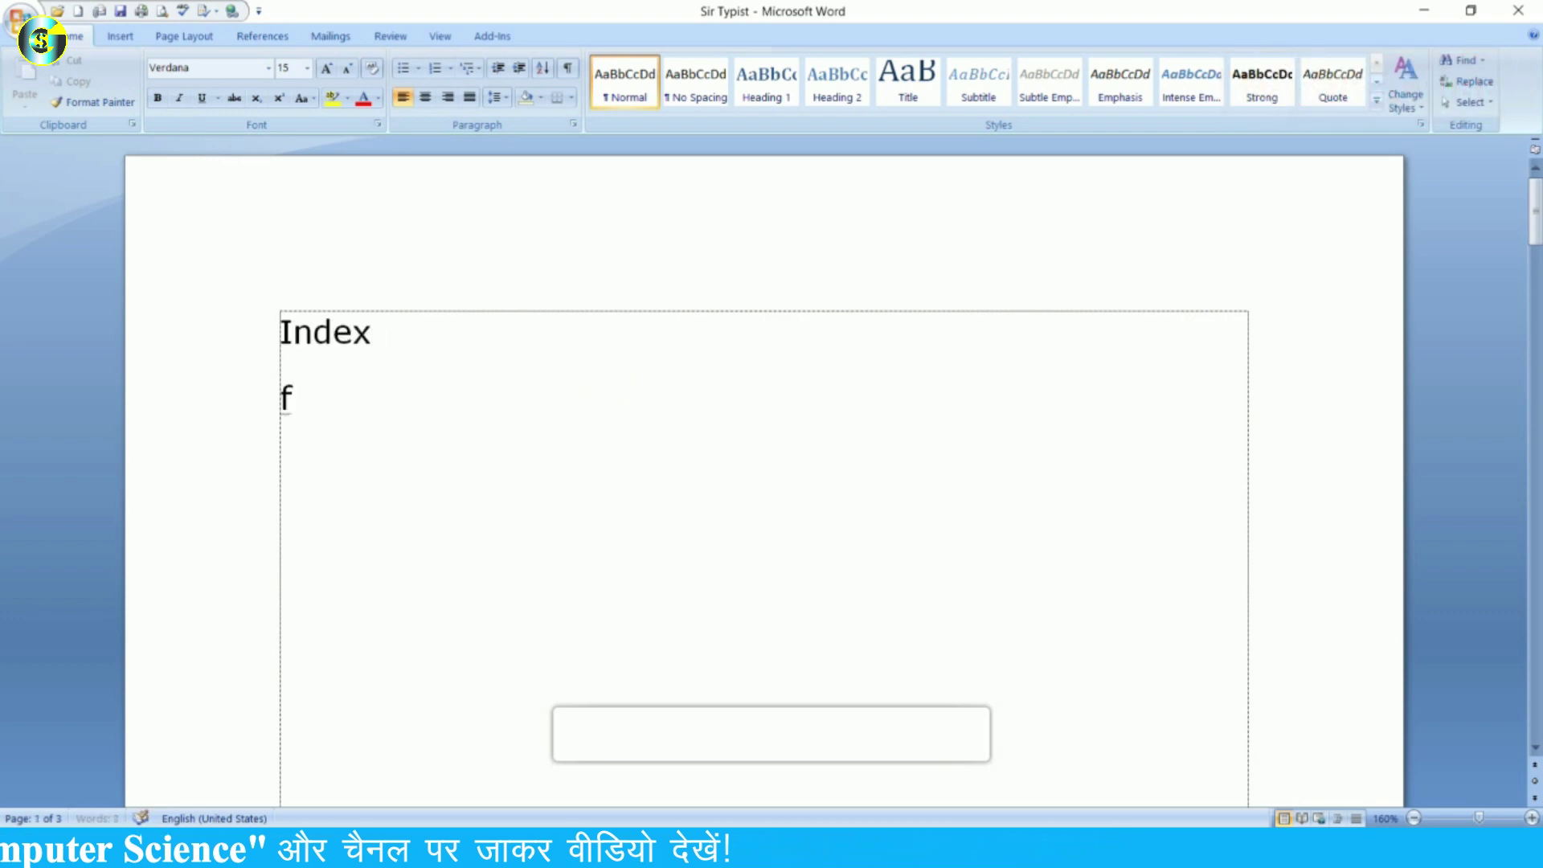
pyautogui.hotkey('shift', 'Up')
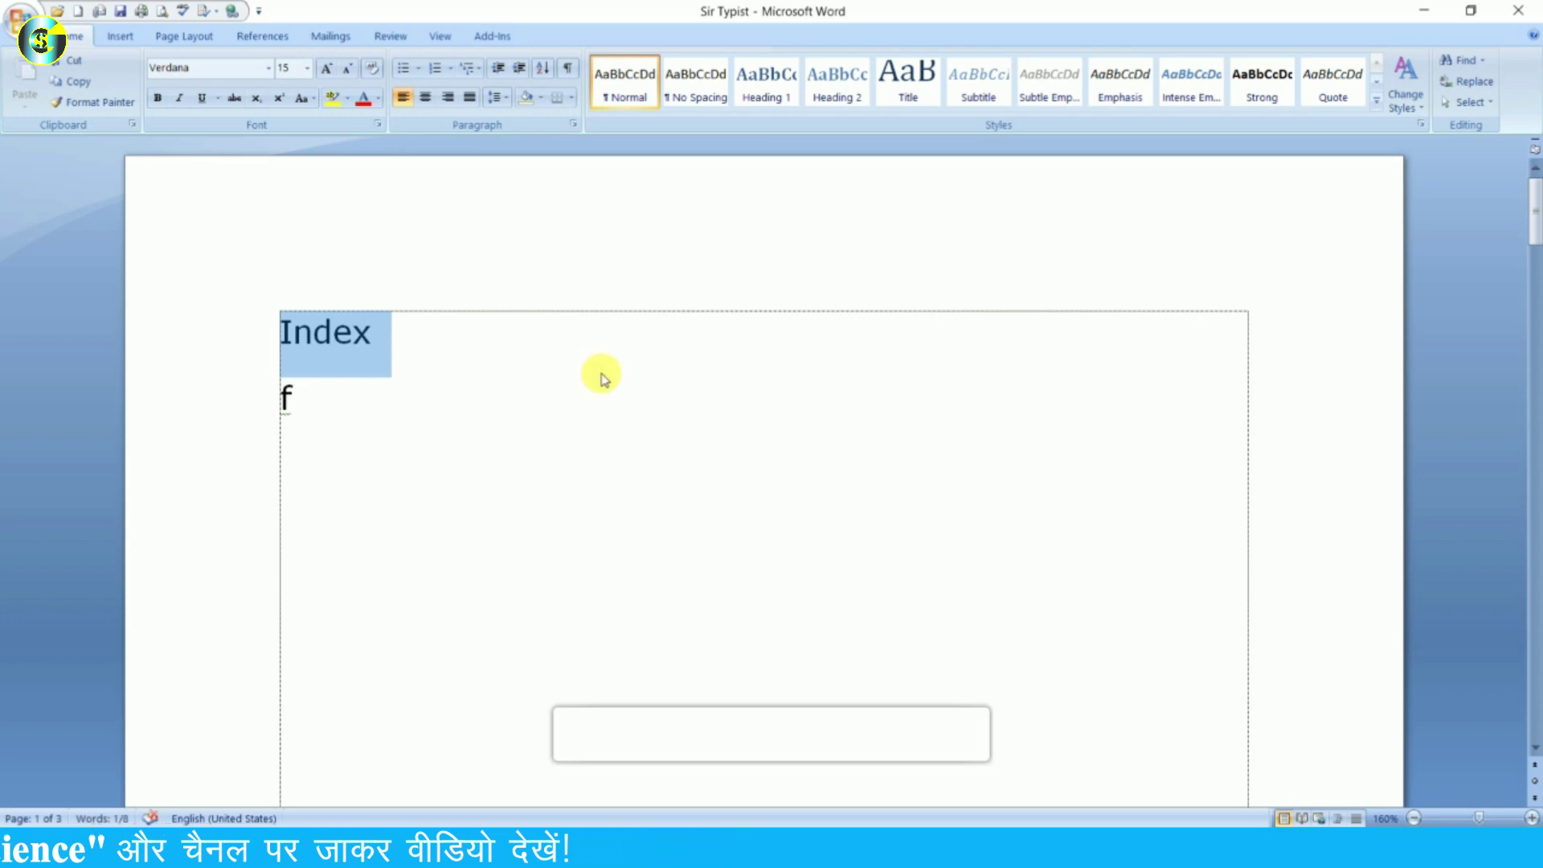
pyautogui.hotkey('ctrl', 'e')
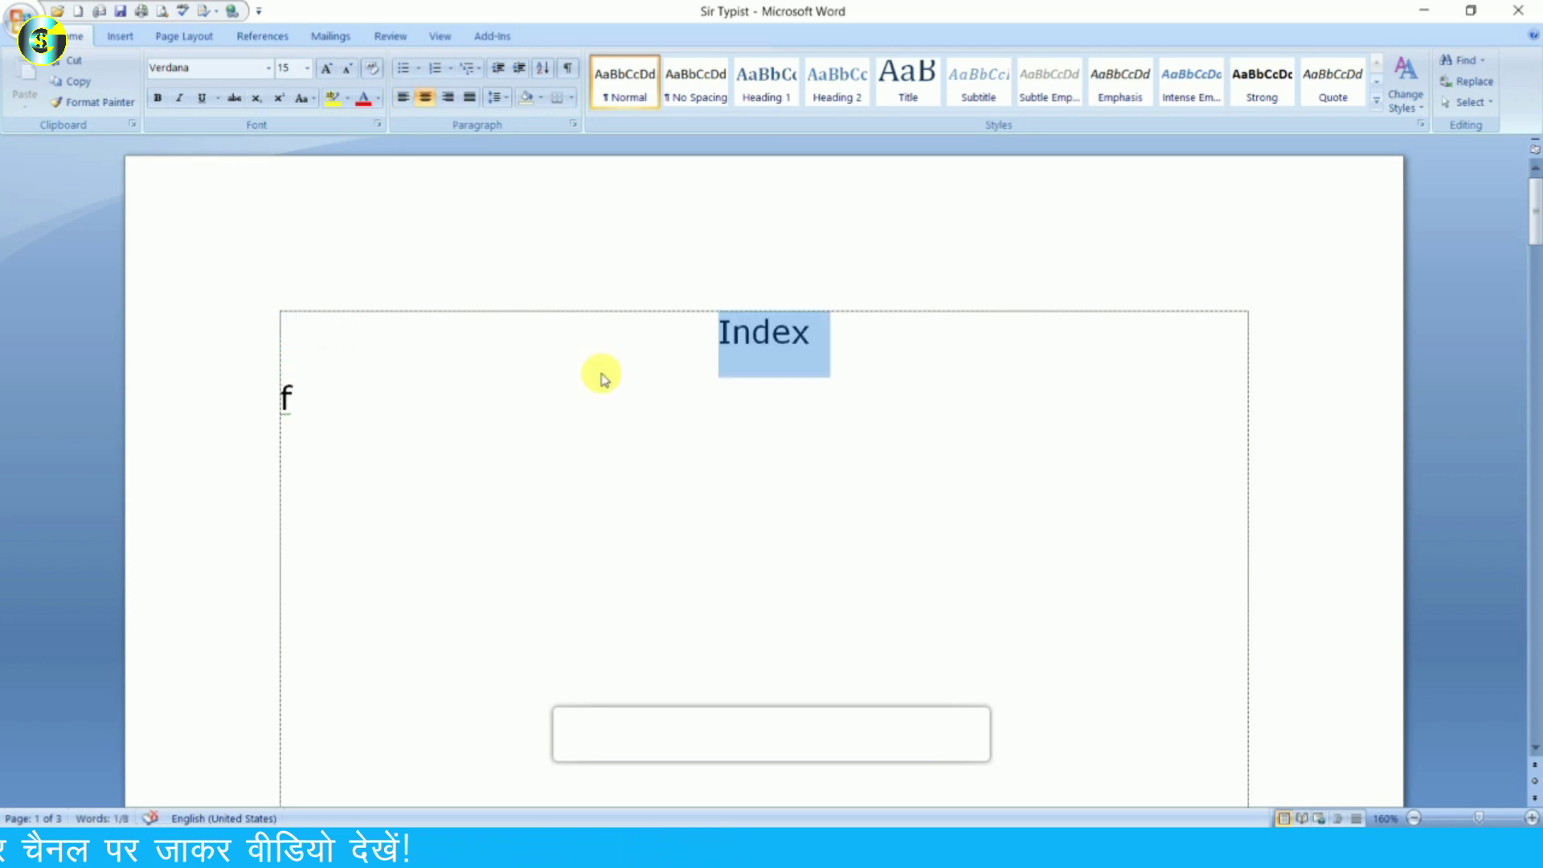
pyautogui.hotkey('ctrl', ']')
pyautogui.hotkey('ctrl', ']')
pyautogui.hotkey('ctrl', ']')
pyautogui.hotkey('ctrl', ']')
pyautogui.hotkey('ctrl', ']')
pyautogui.hotkey('ctrl', ']')
pyautogui.hotkey('ctrl', ']')
pyautogui.hotkey('ctrl', ']')
pyautogui.hotkey('ctrl', 'b')
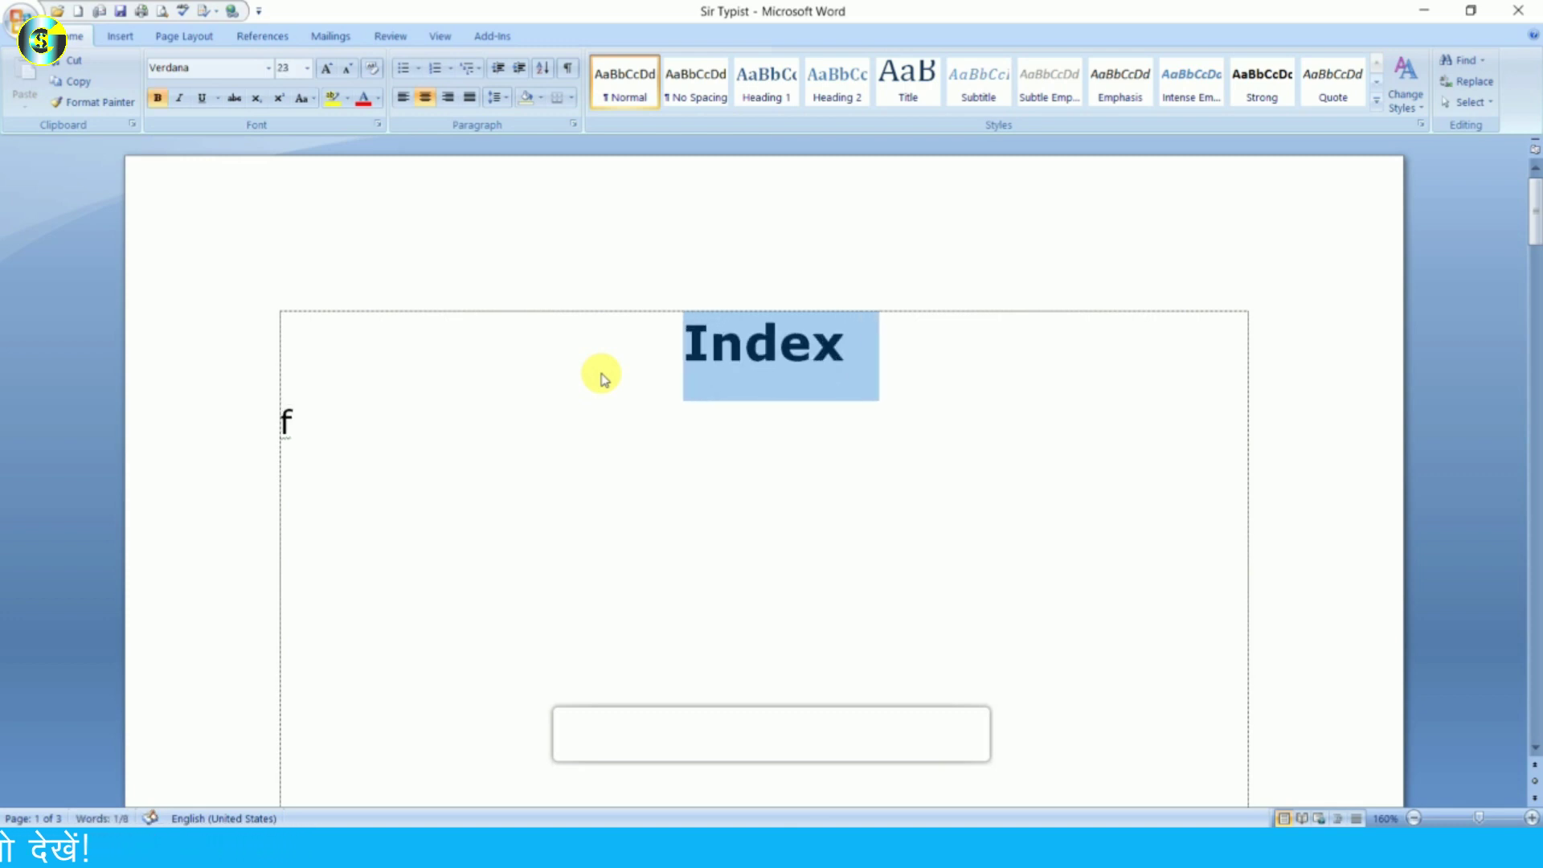
pyautogui.doubleClick(606, 379)
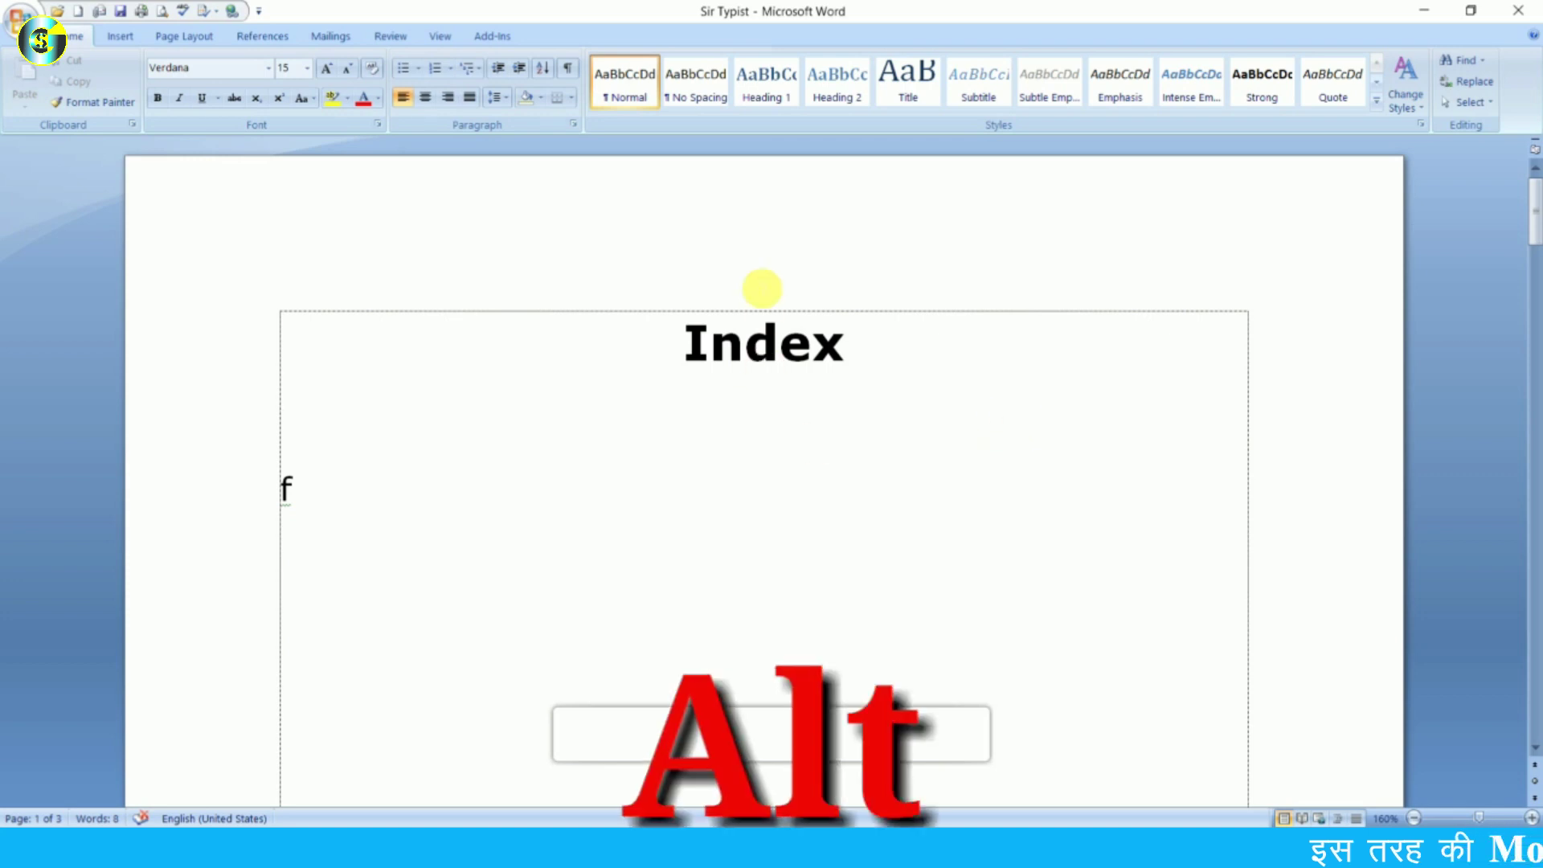
# - Insert a 3-column, 2-row table below the Index title
pyautogui.press('alt')
pyautogui.press('a')
pyautogui.press('i')
pyautogui.press('t')
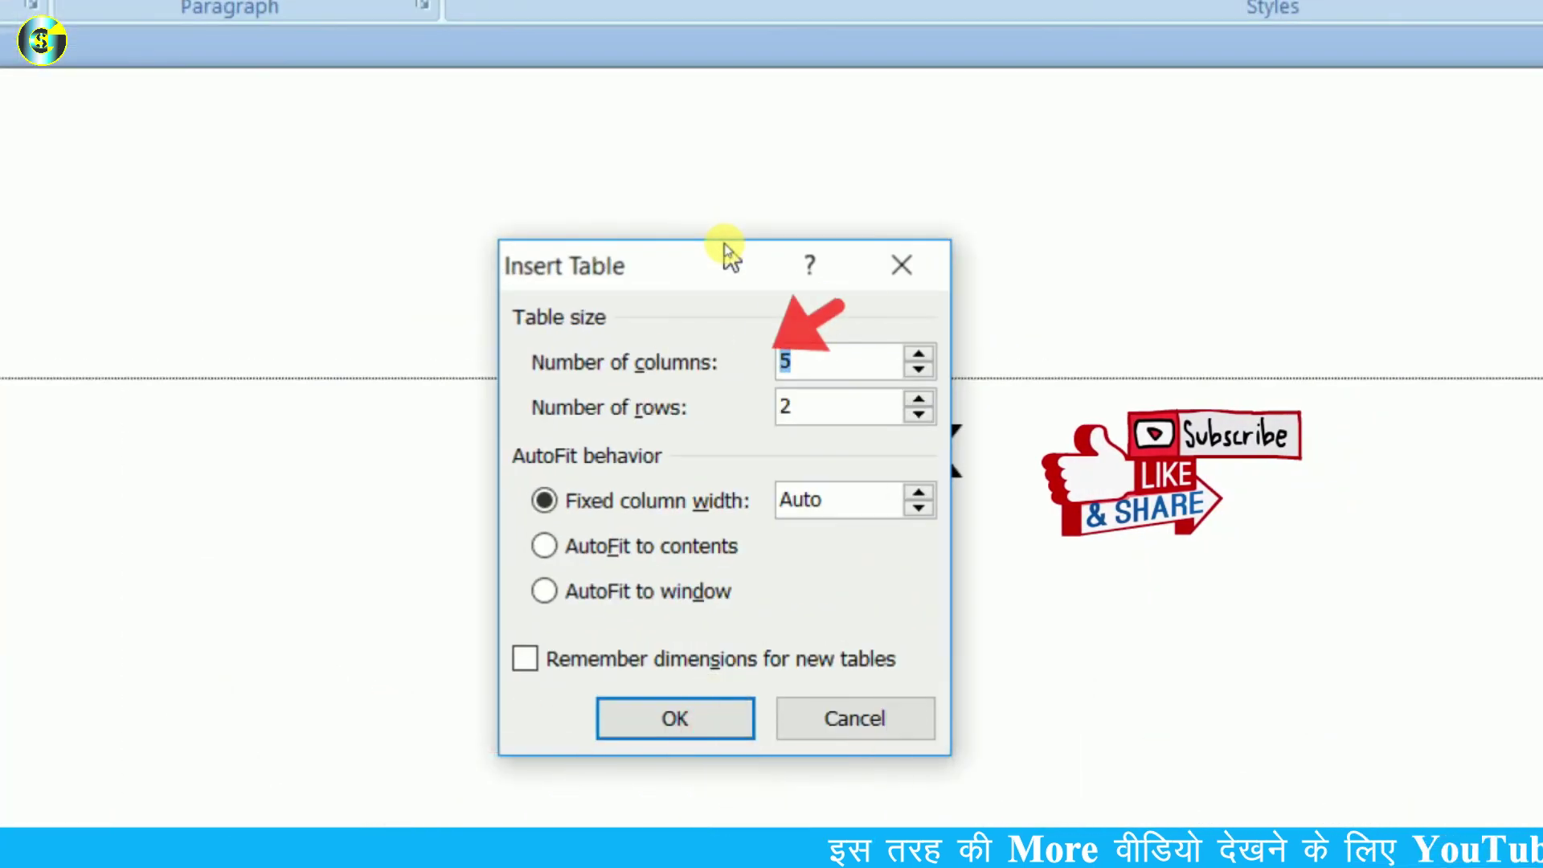
pyautogui.write('3')
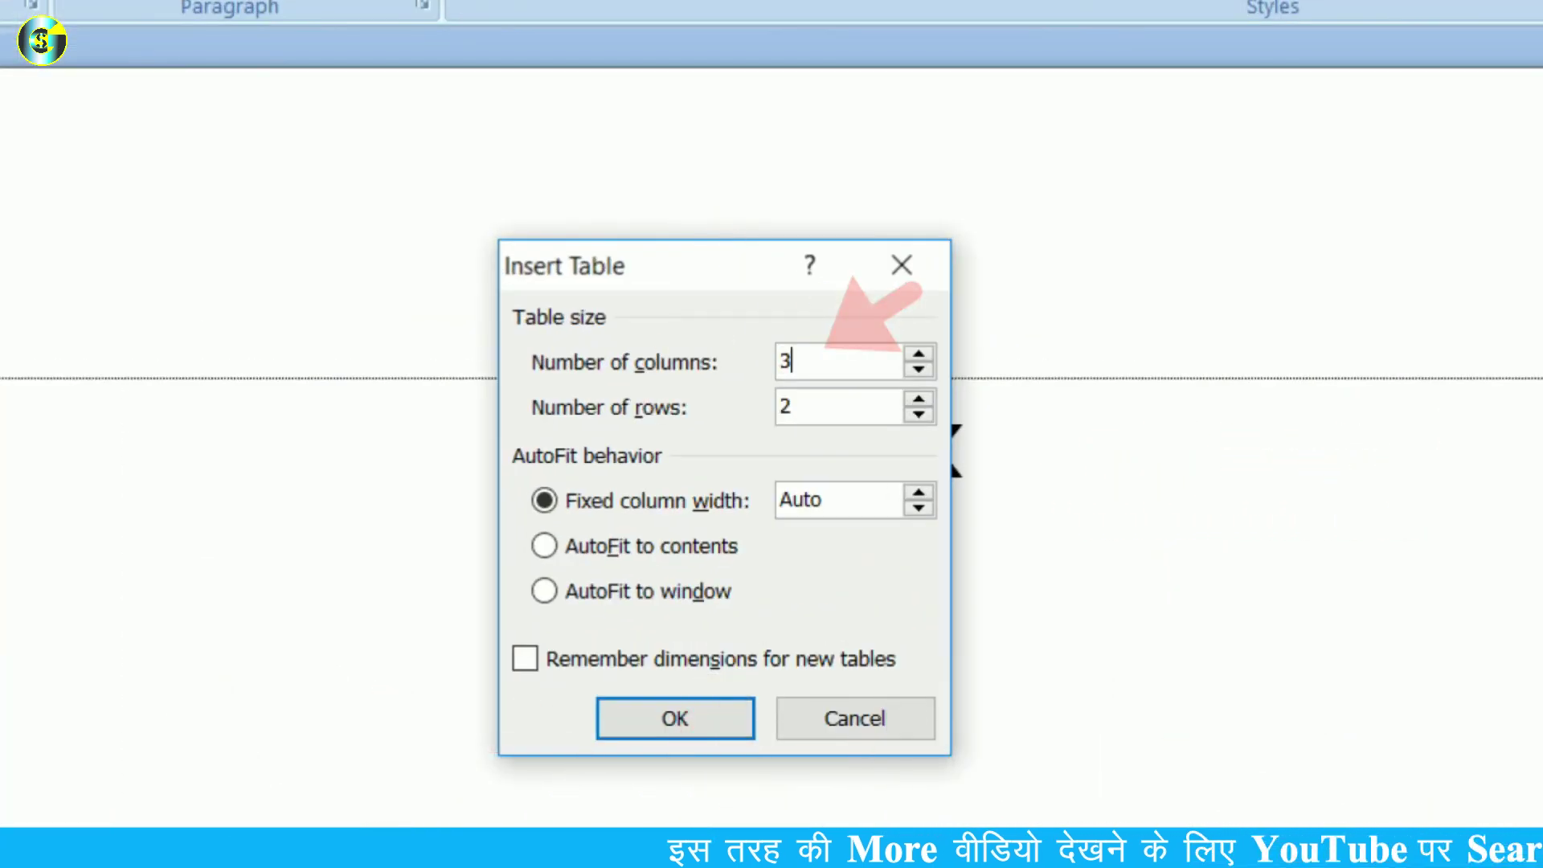
pyautogui.press('Return')
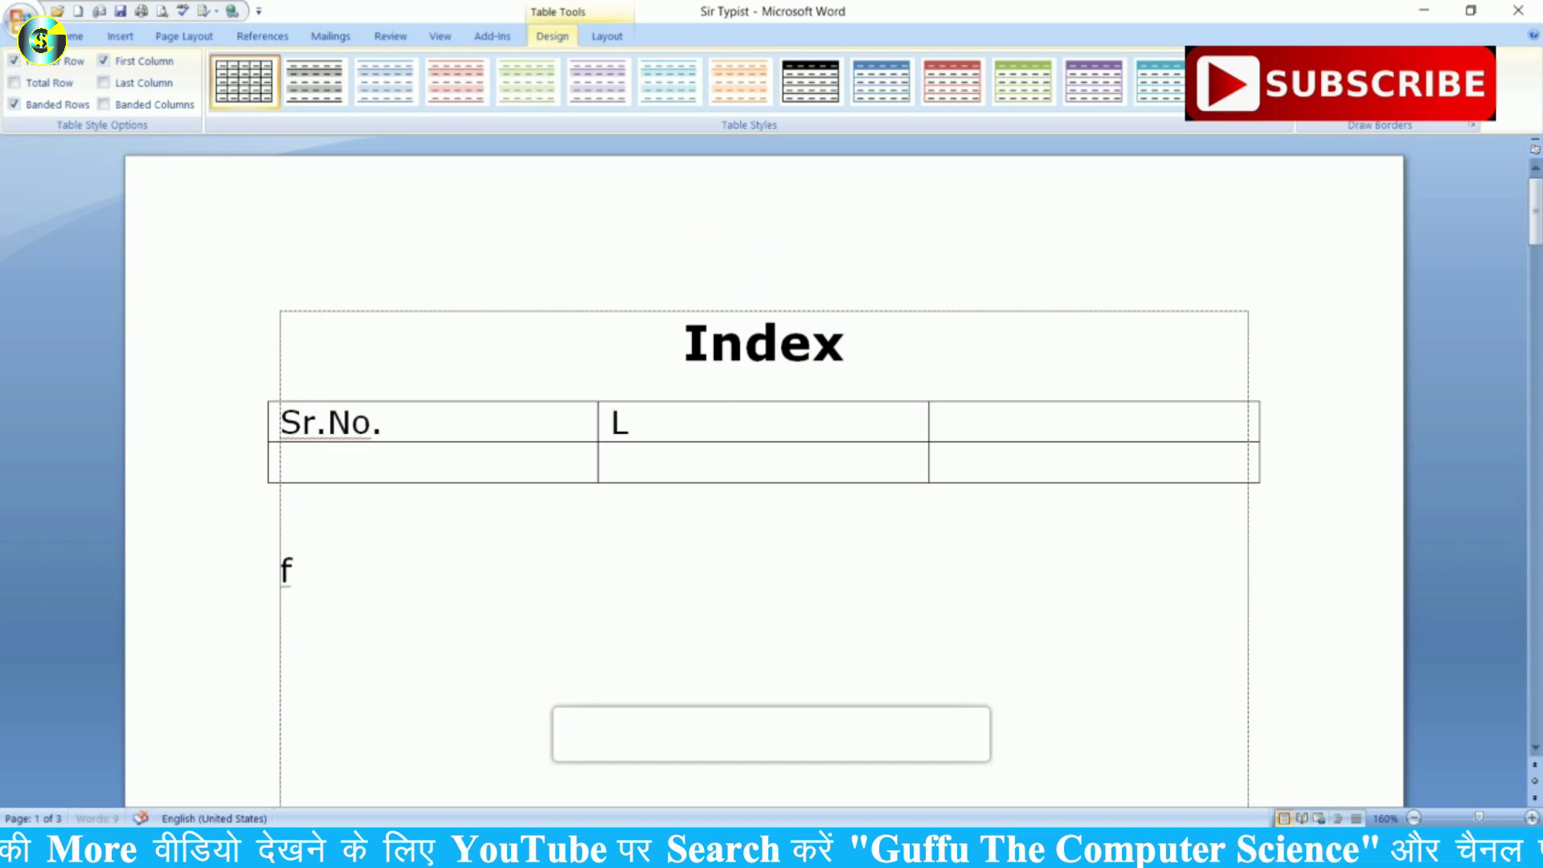
# - Fill the header row with Sr.No., Lesson and Page, centred and bold
pyautogui.write('esson')
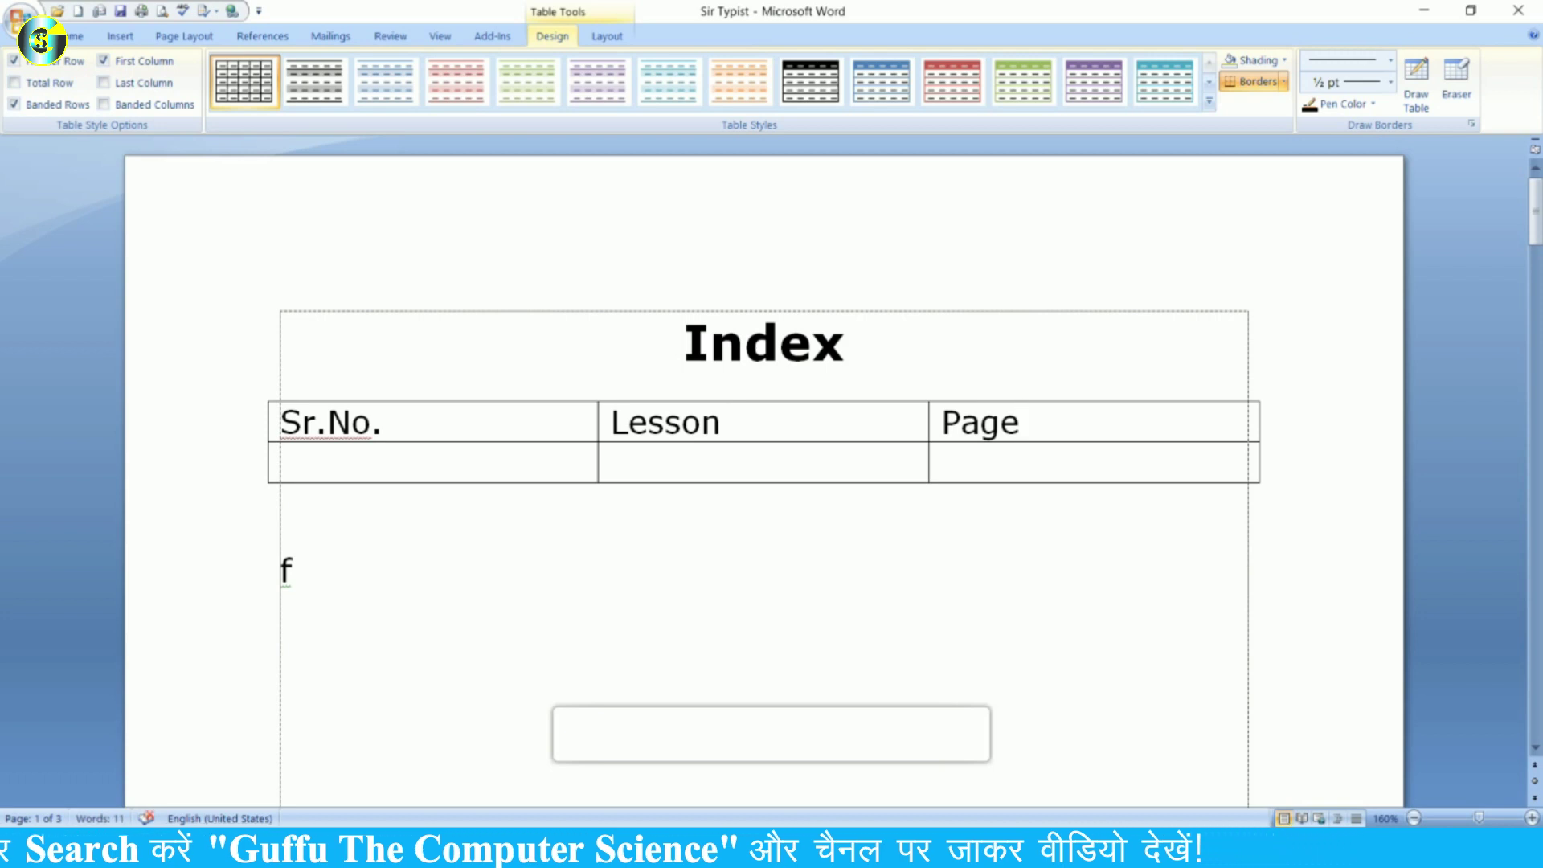
pyautogui.hotkey('ctrl', 'shift', 'Left')
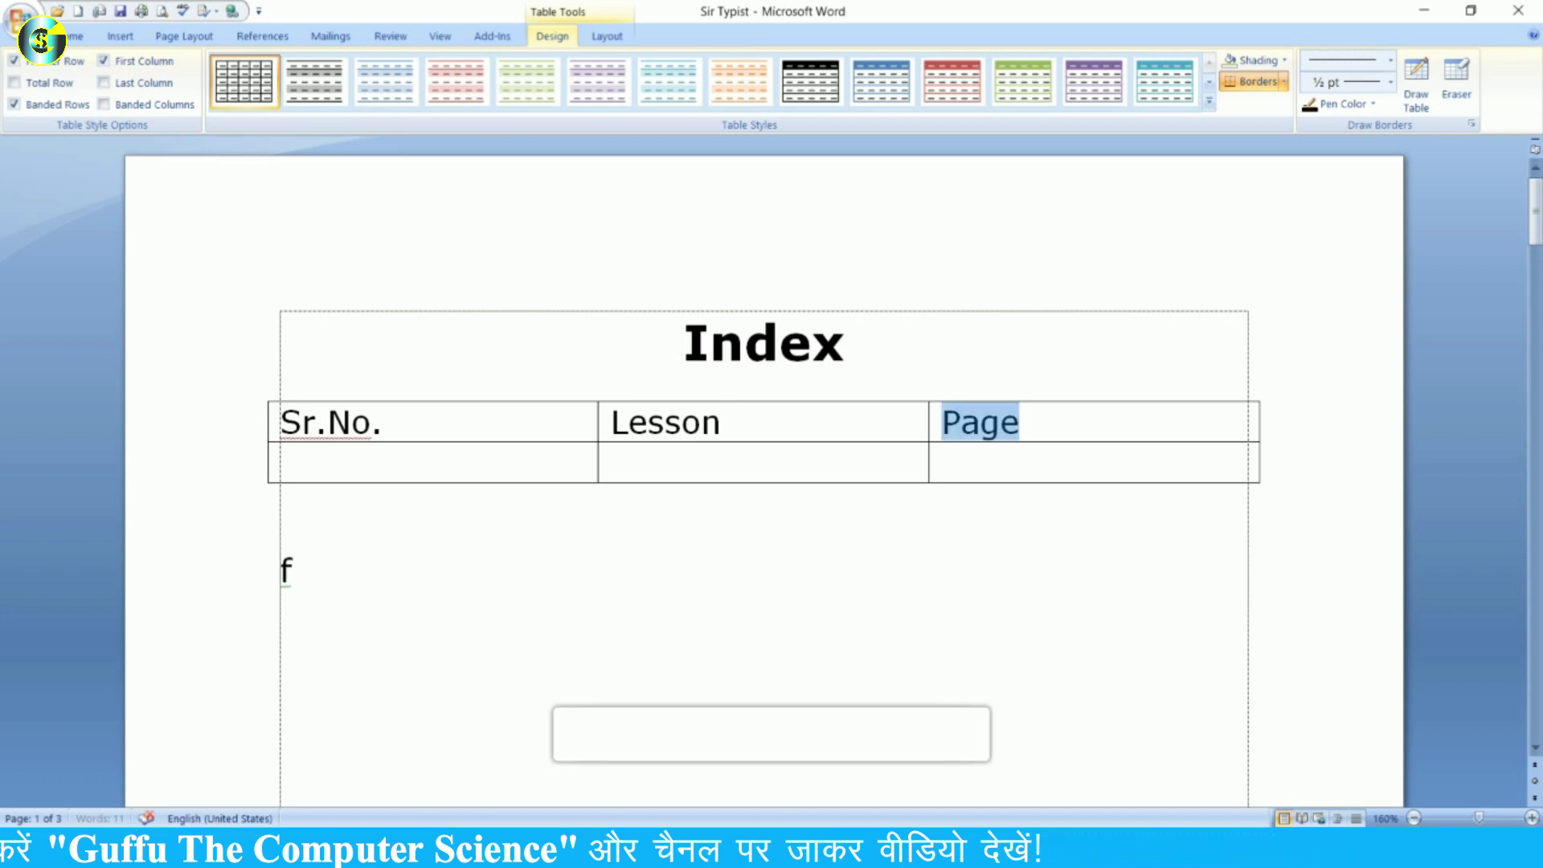
pyautogui.hotkey('shift', 'Left')
pyautogui.hotkey('shift', 'Left')
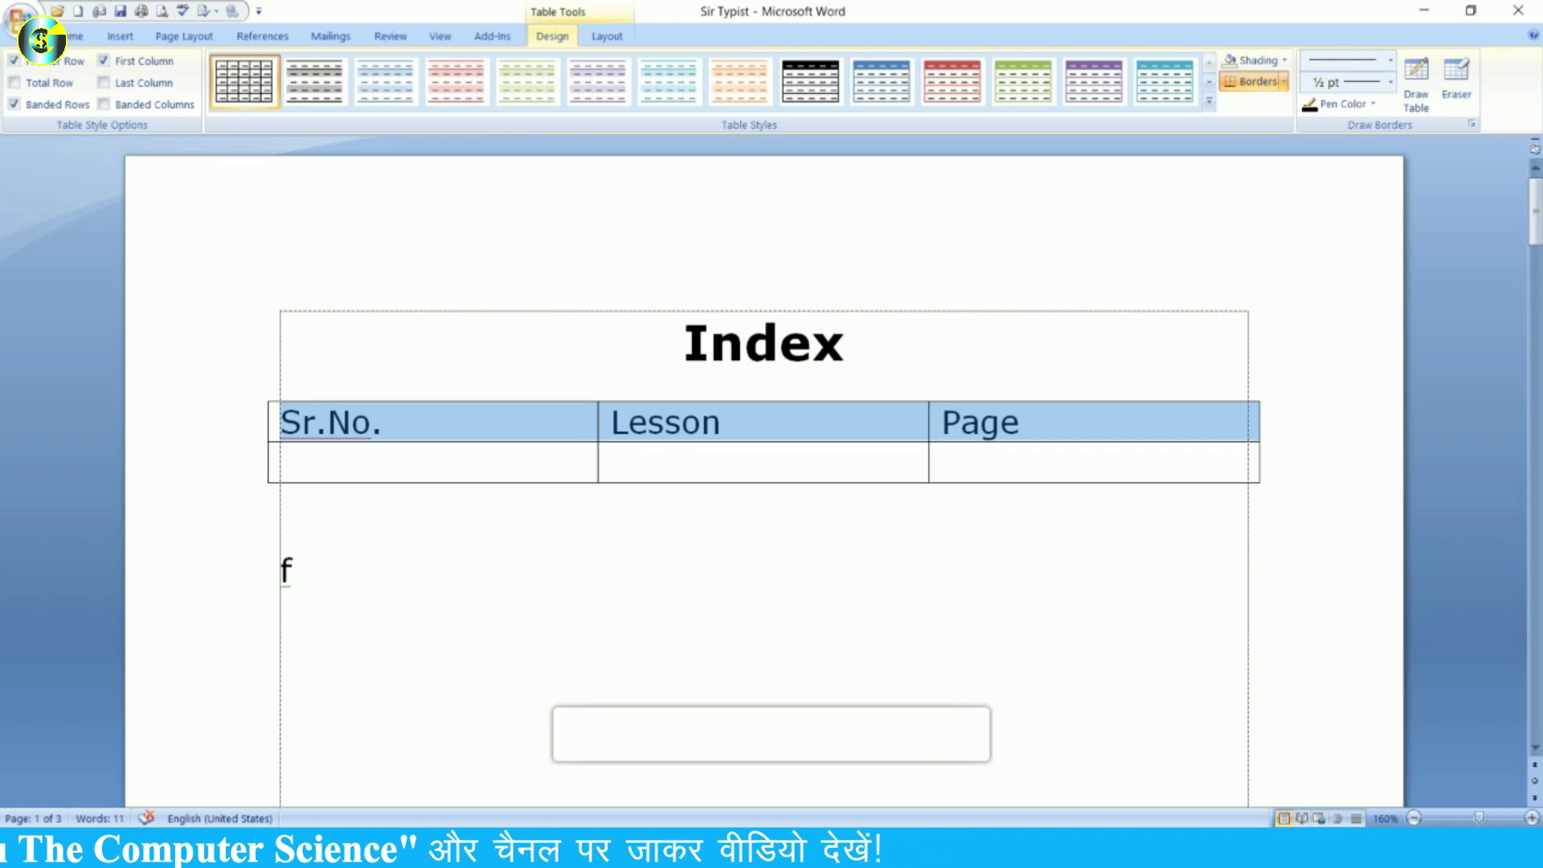
pyautogui.hotkey('ctrl', 'e')
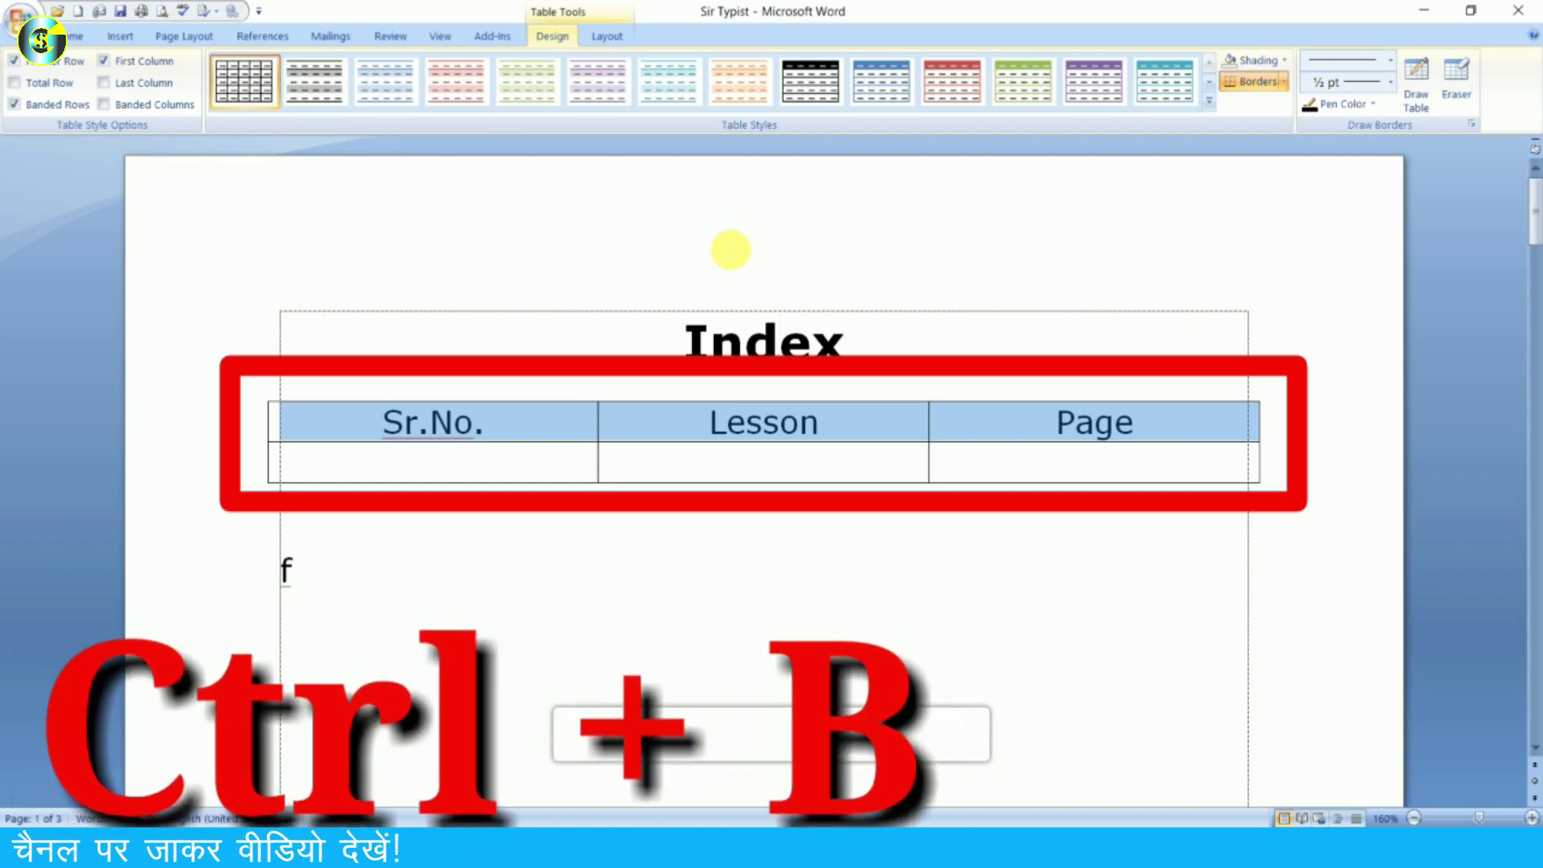
pyautogui.hotkey('ctrl', 'b')
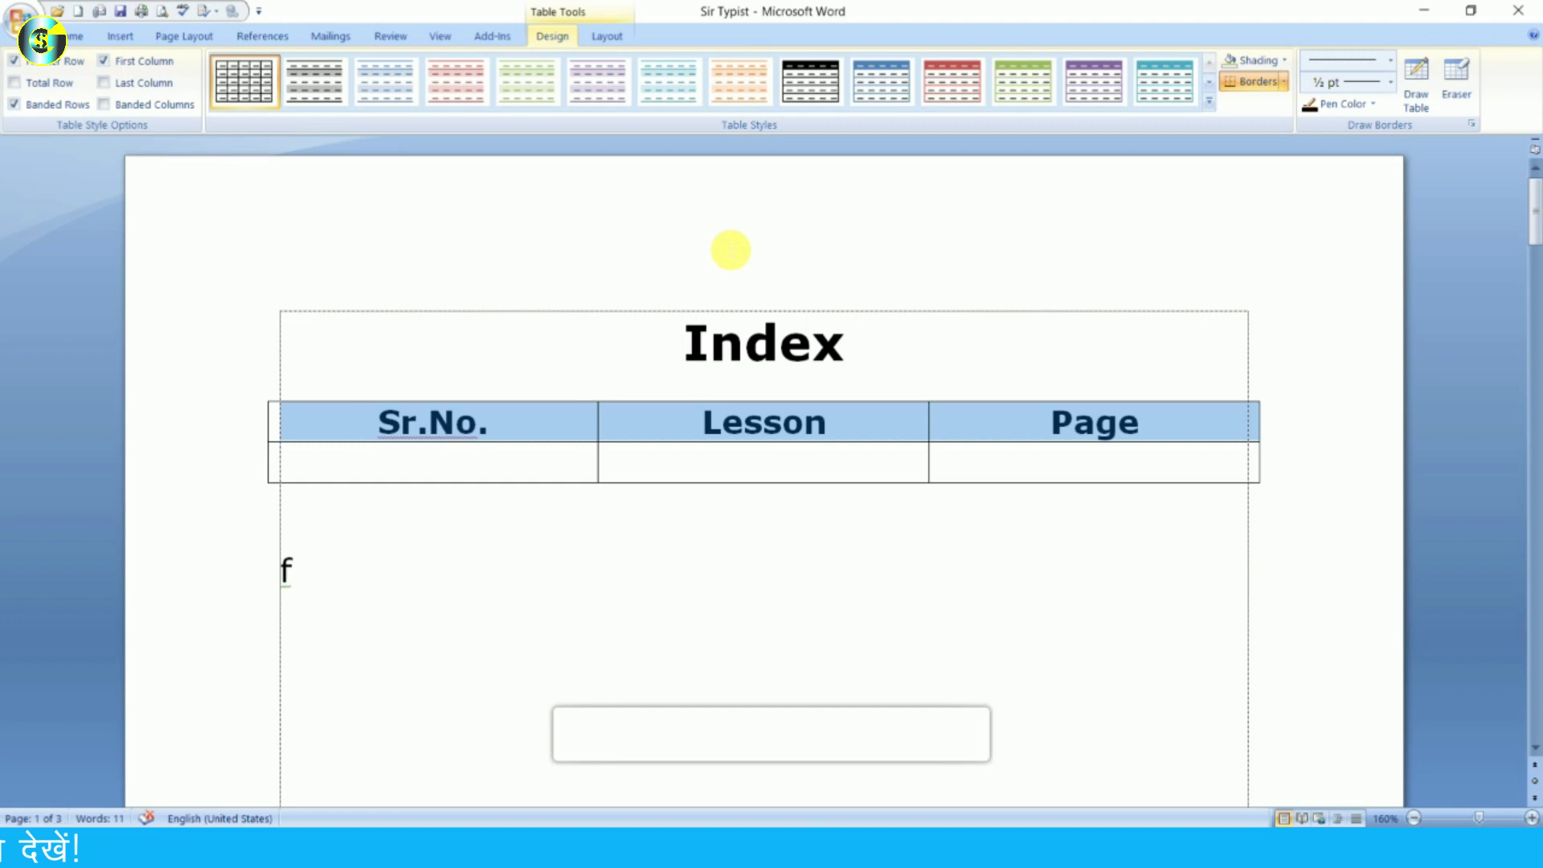
pyautogui.press('Left')
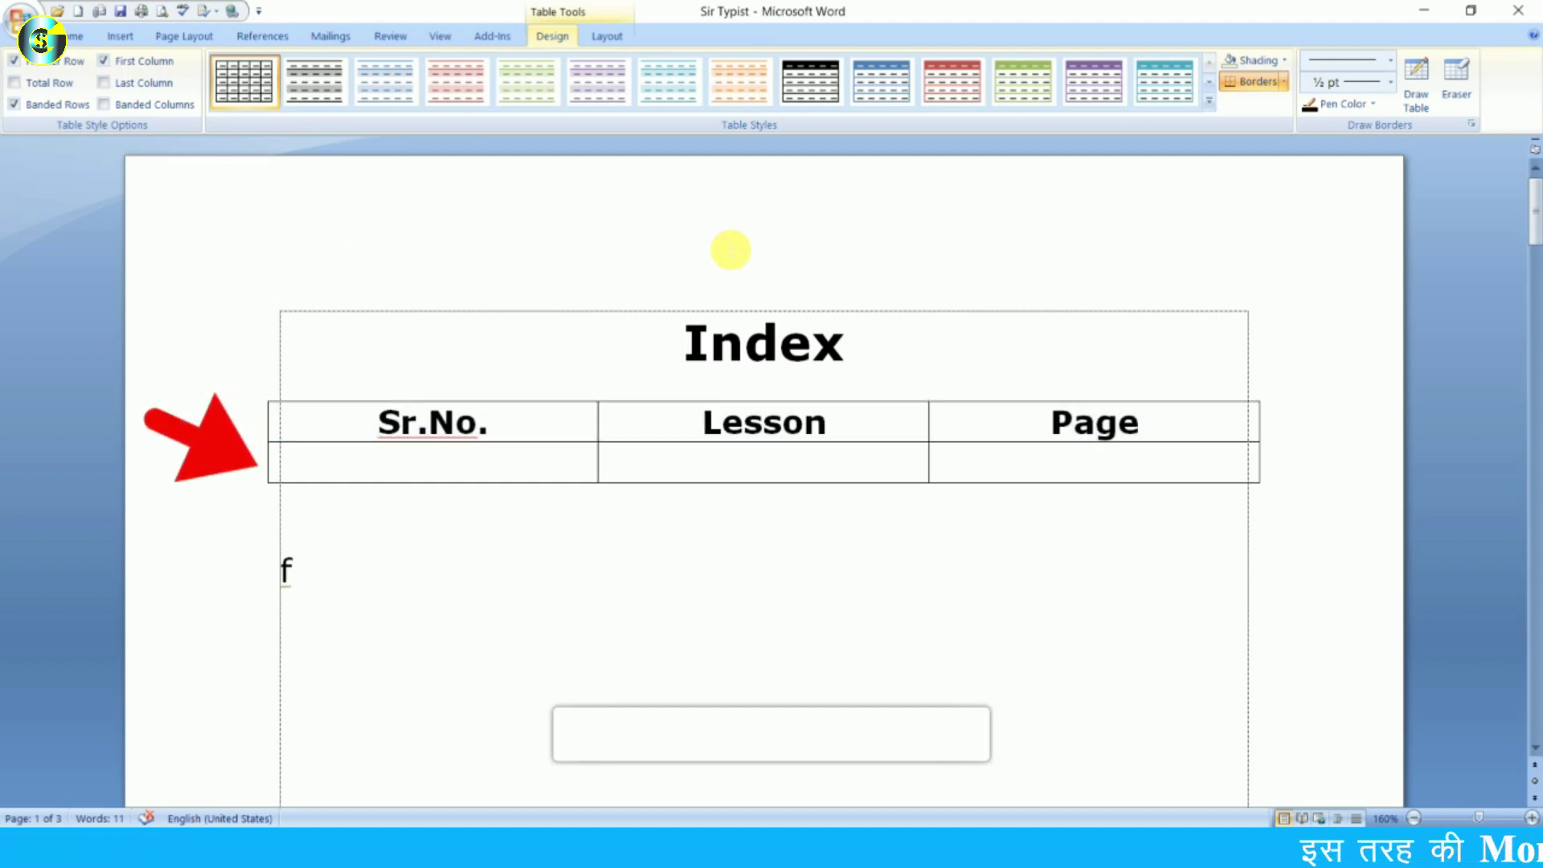
# - Enter a centred '1' in the first row's Sr.No. cell
pyautogui.write('1')
pyautogui.hotkey('shift', 'Home')
pyautogui.hotkey('ctrl', 'e')
pyautogui.press('End')
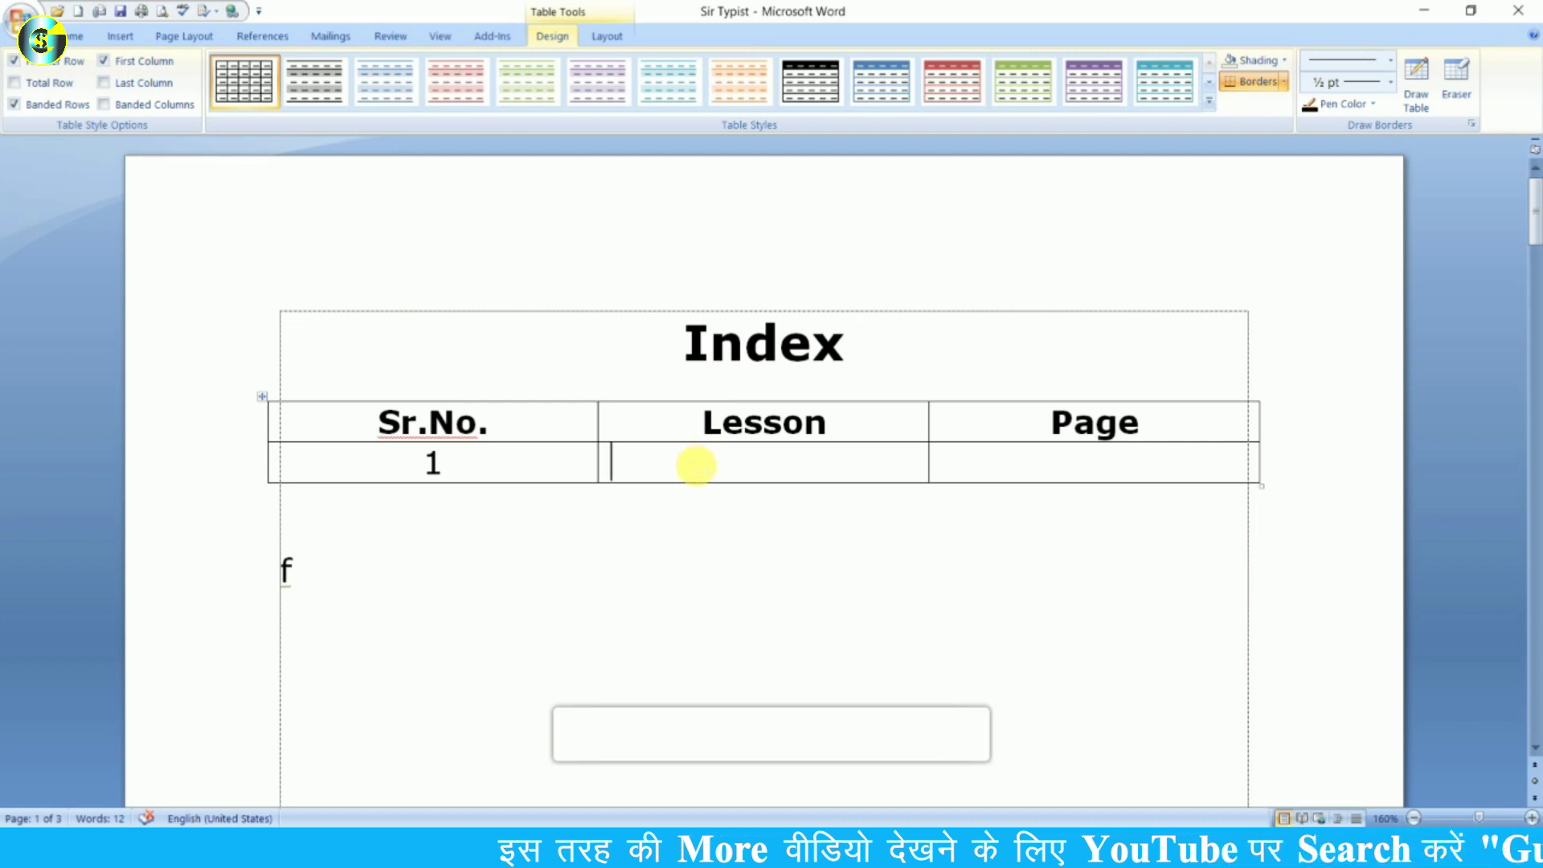
# - Place the cursor in the empty Lesson cell; open then close the Cross-reference dialog
pyautogui.click(697, 466)
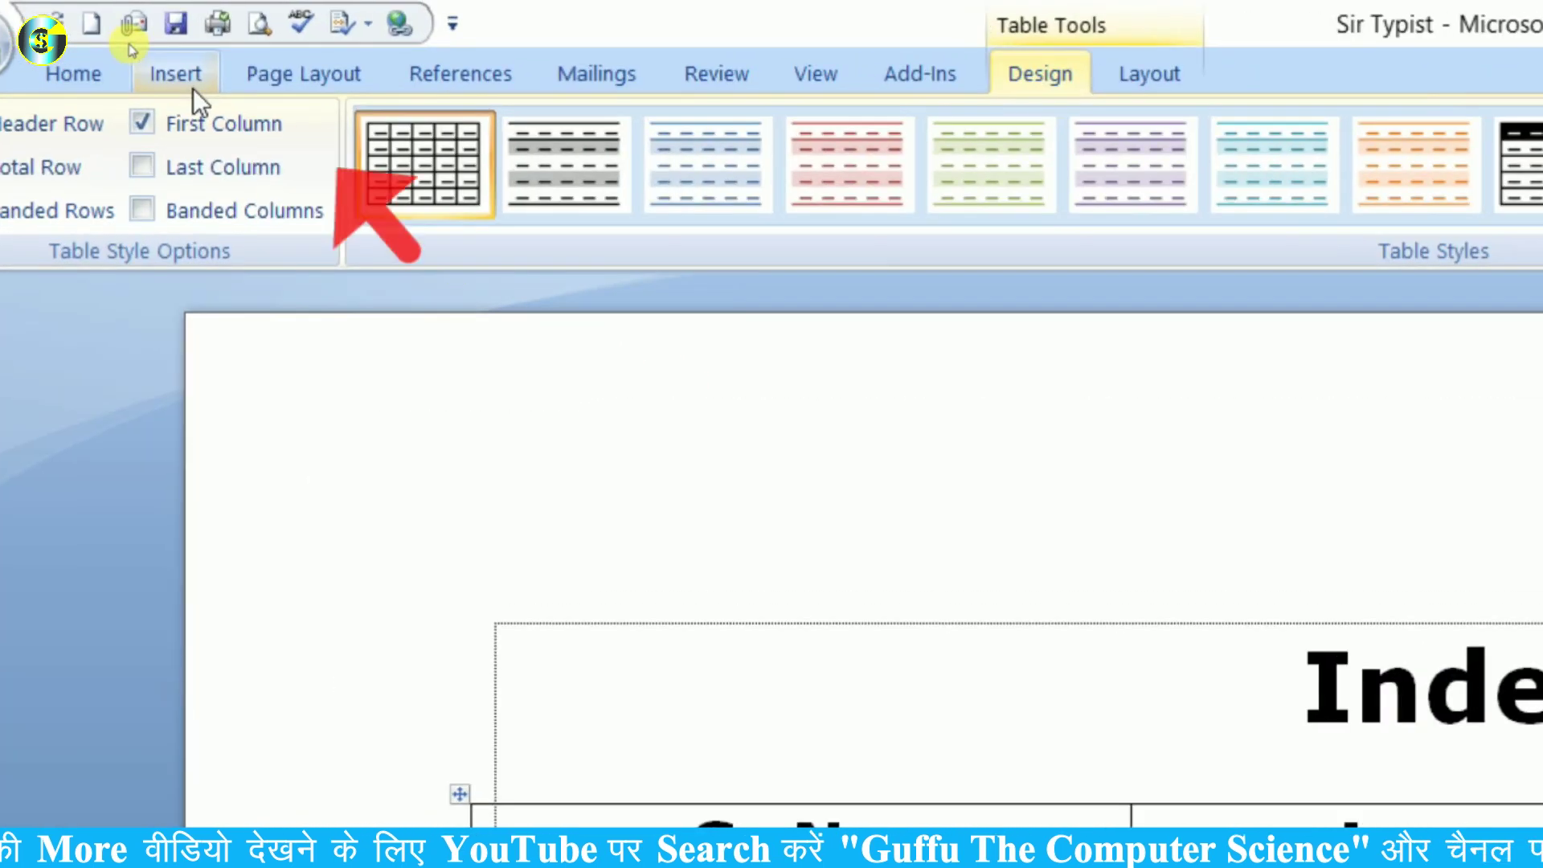
pyautogui.click(127, 42)
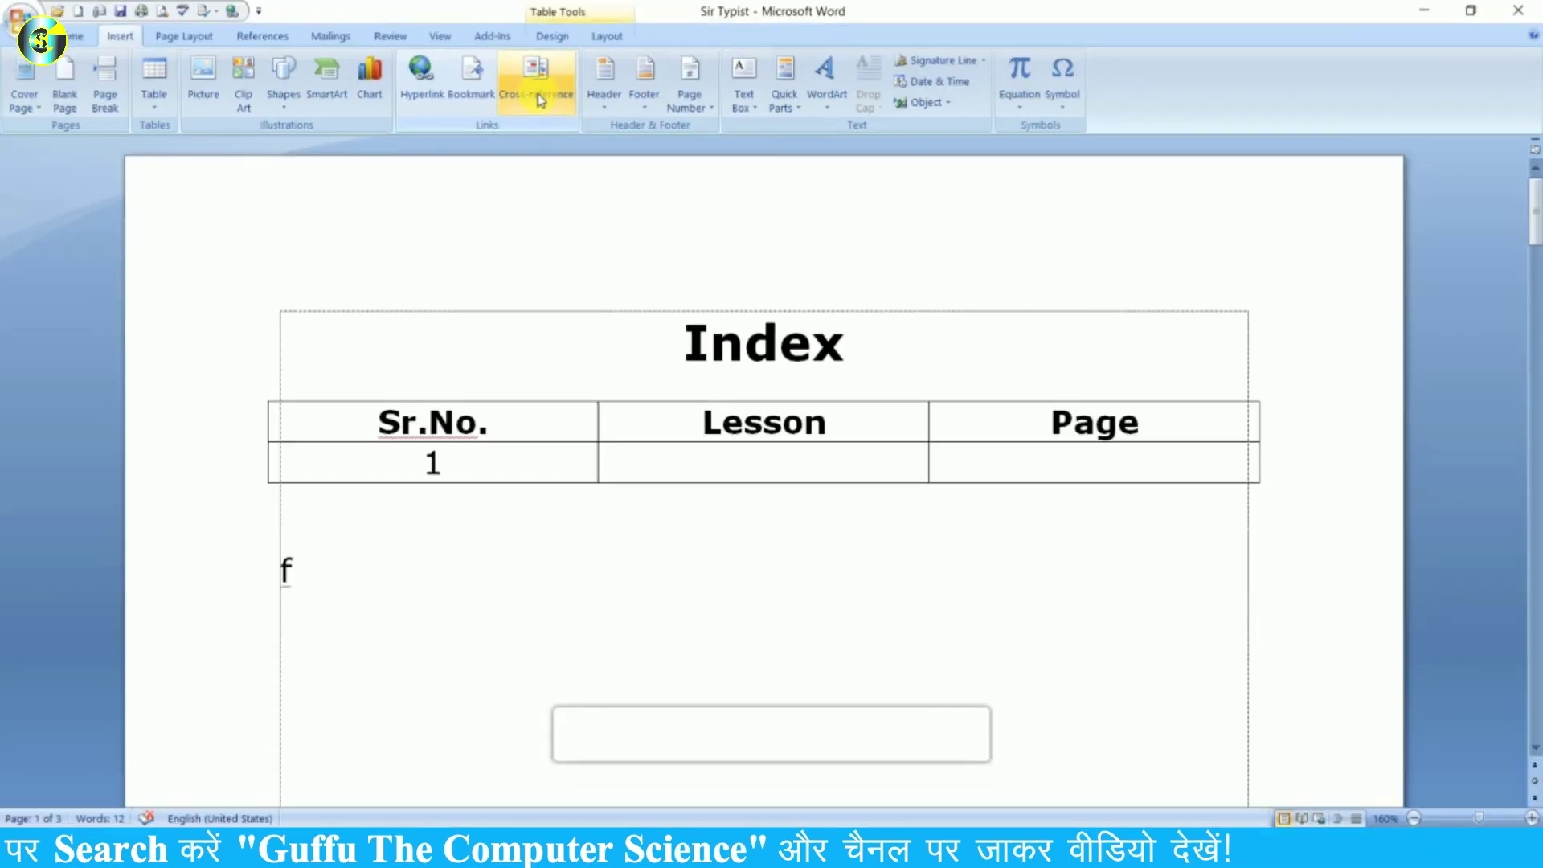
pyautogui.click(541, 98)
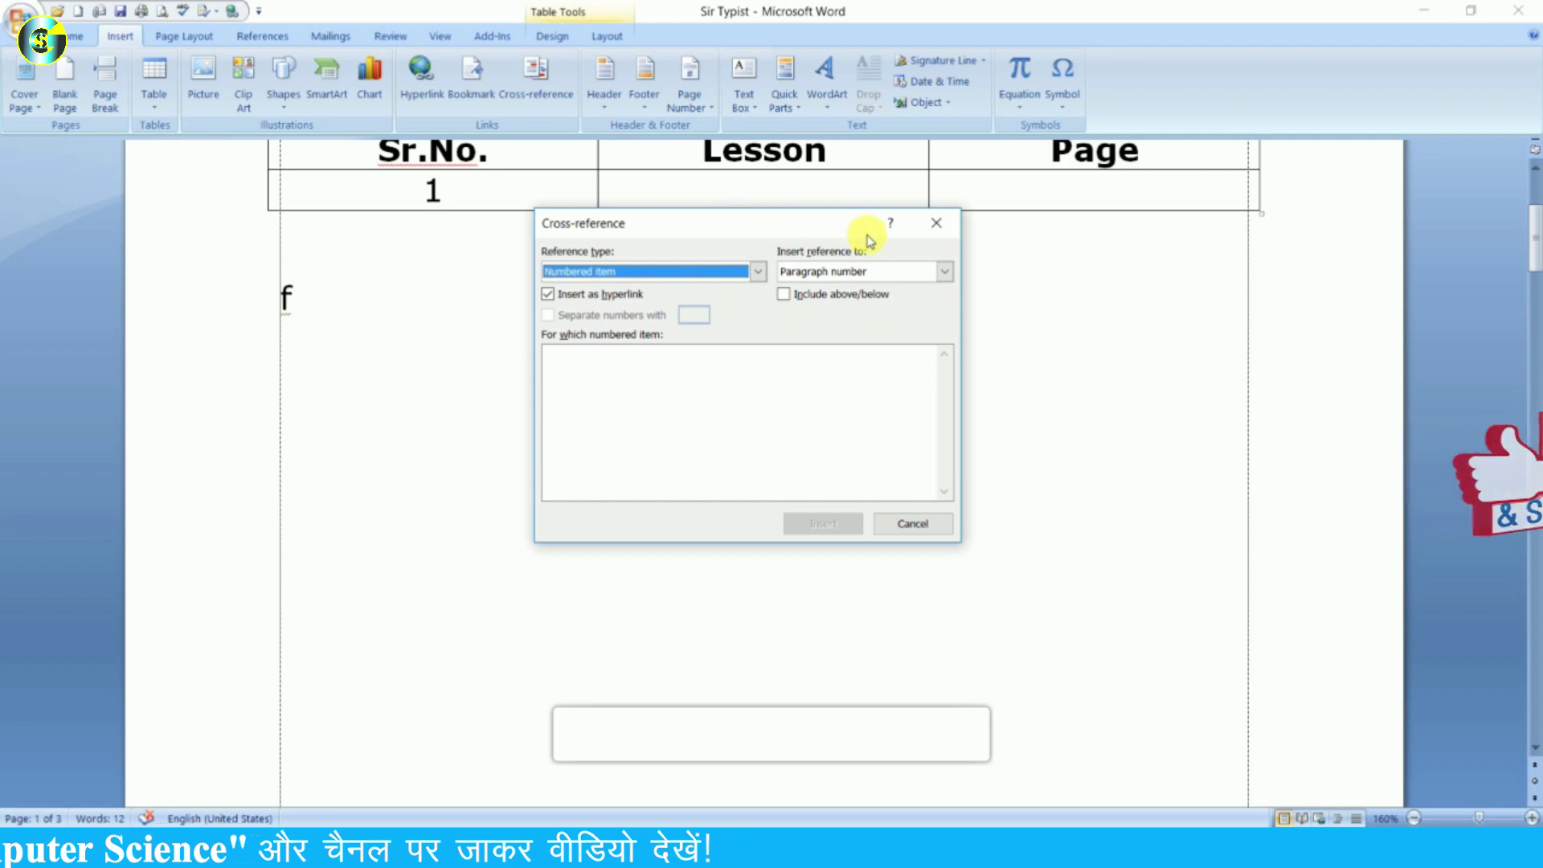
pyautogui.click(937, 223)
pyautogui.scroll(2, 820, 341)
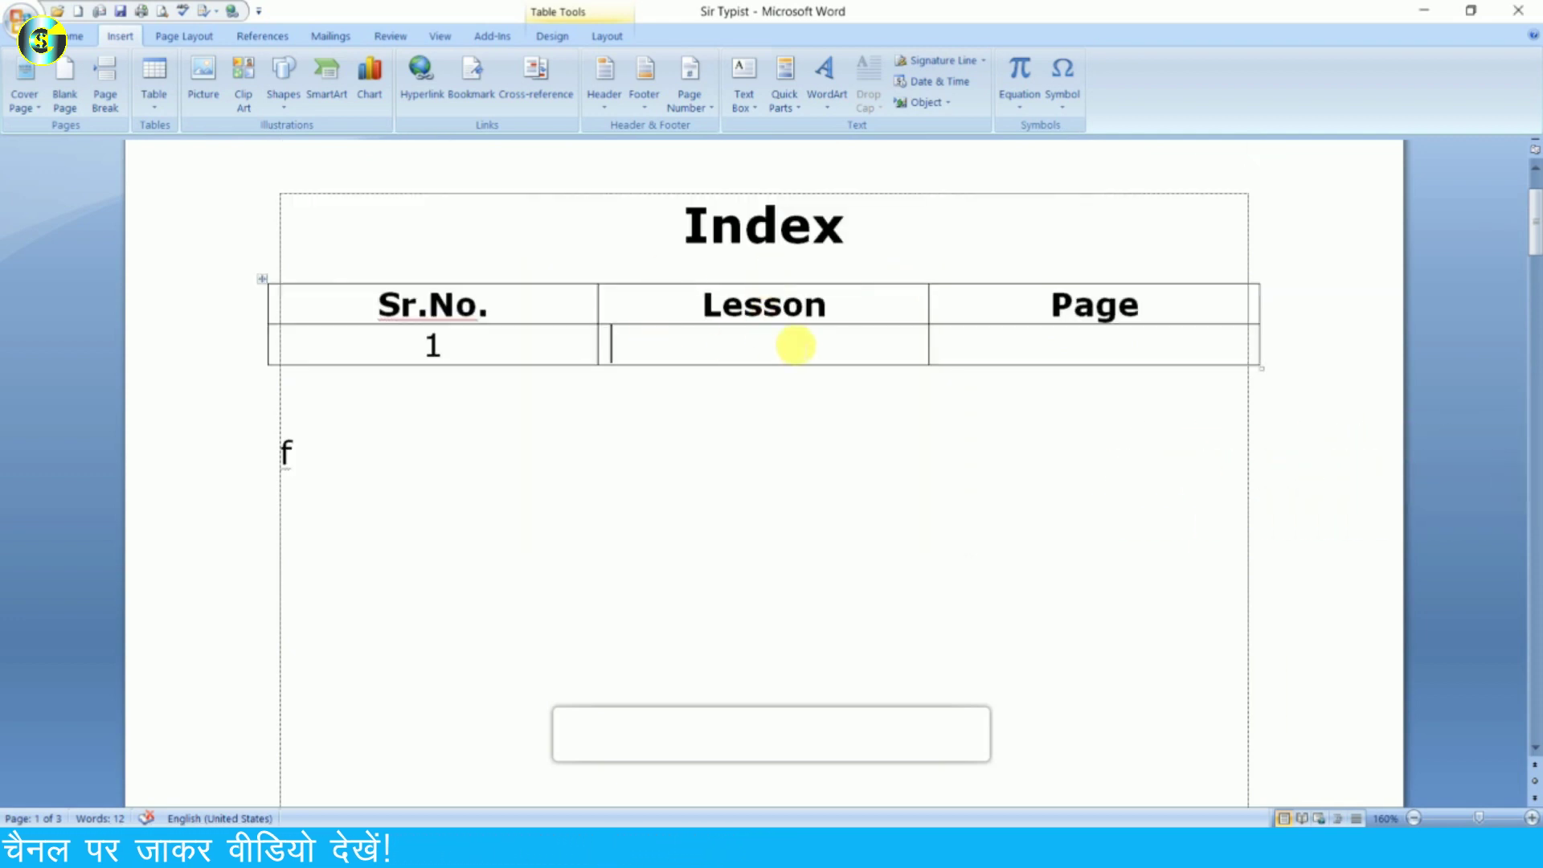
# - Reopen the Cross-reference dialog with Alt+N, R, F and nudge it to the right
pyautogui.press('alt')
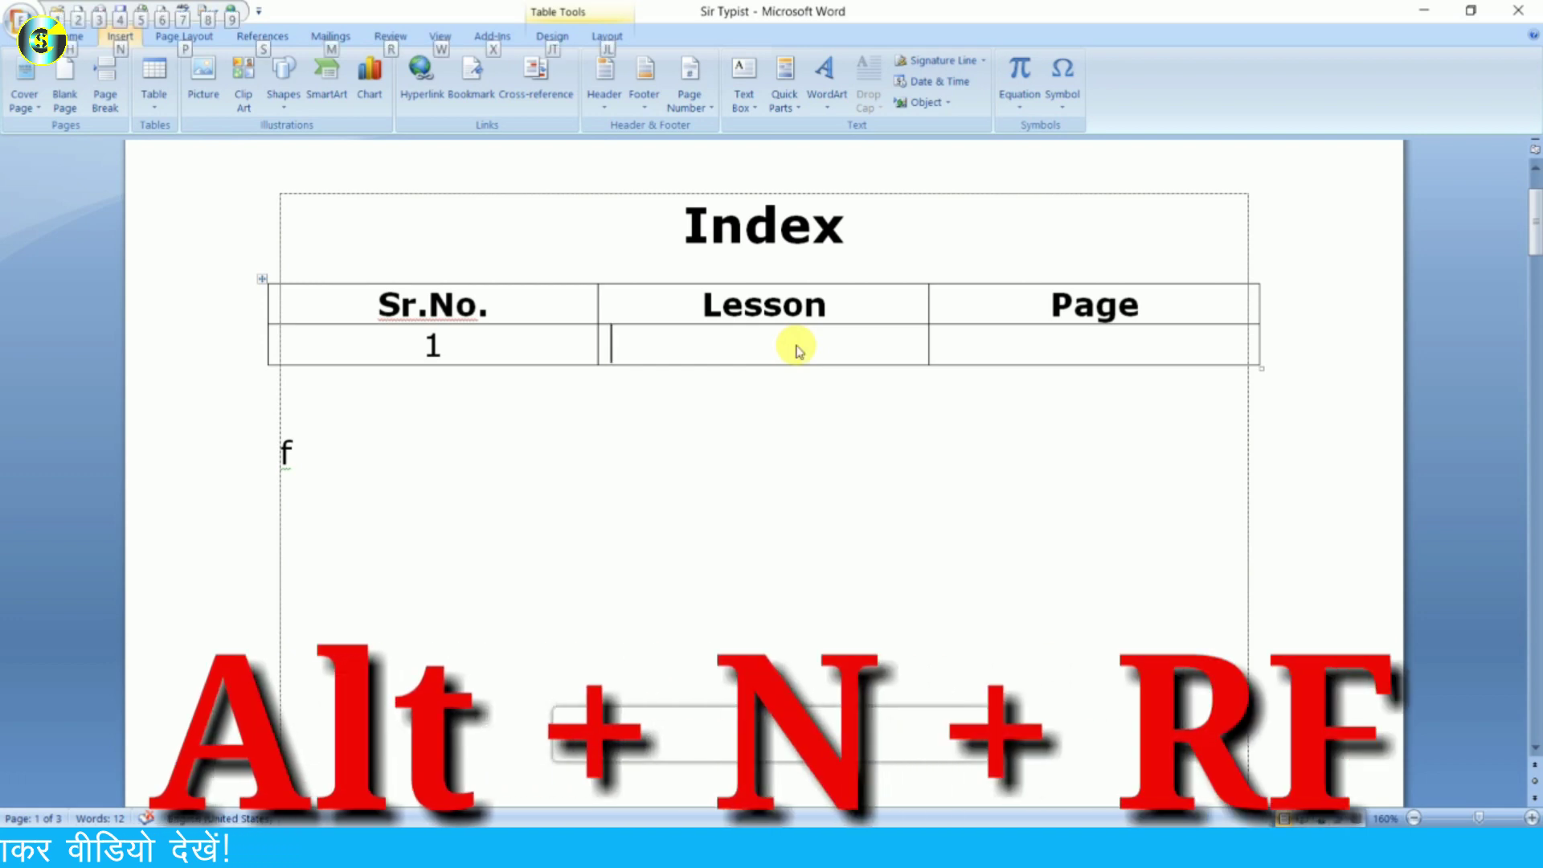
pyautogui.press('n')
pyautogui.press('r')
pyautogui.press('f')
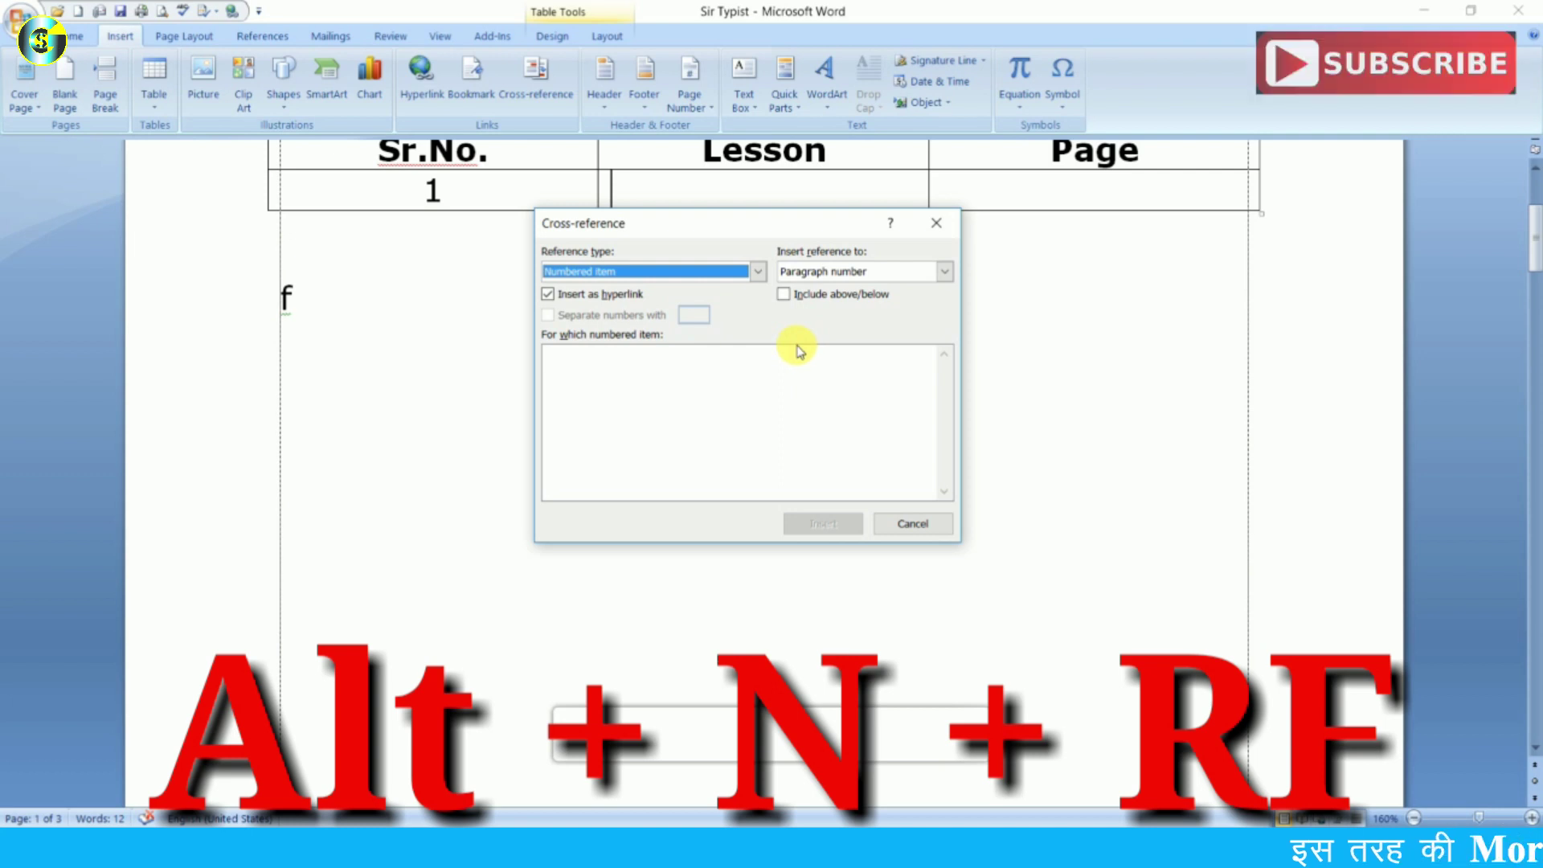
pyautogui.moveTo(756, 225); pyautogui.dragTo(763, 223)
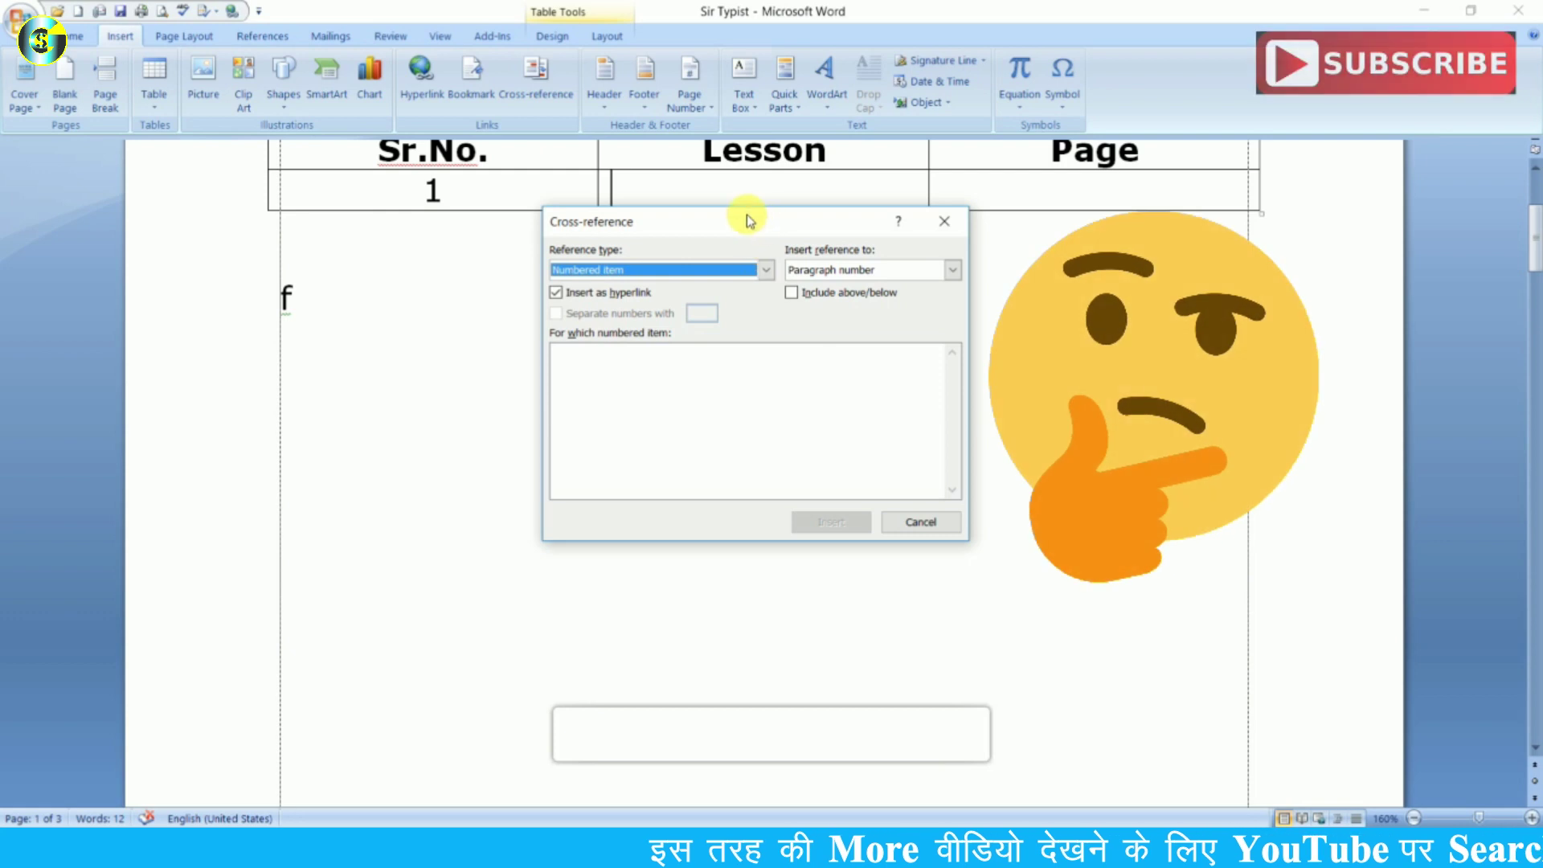
# - Insert a Heading cross-reference showing the first heading's text, then move to the Page cell
pyautogui.click(764, 270)
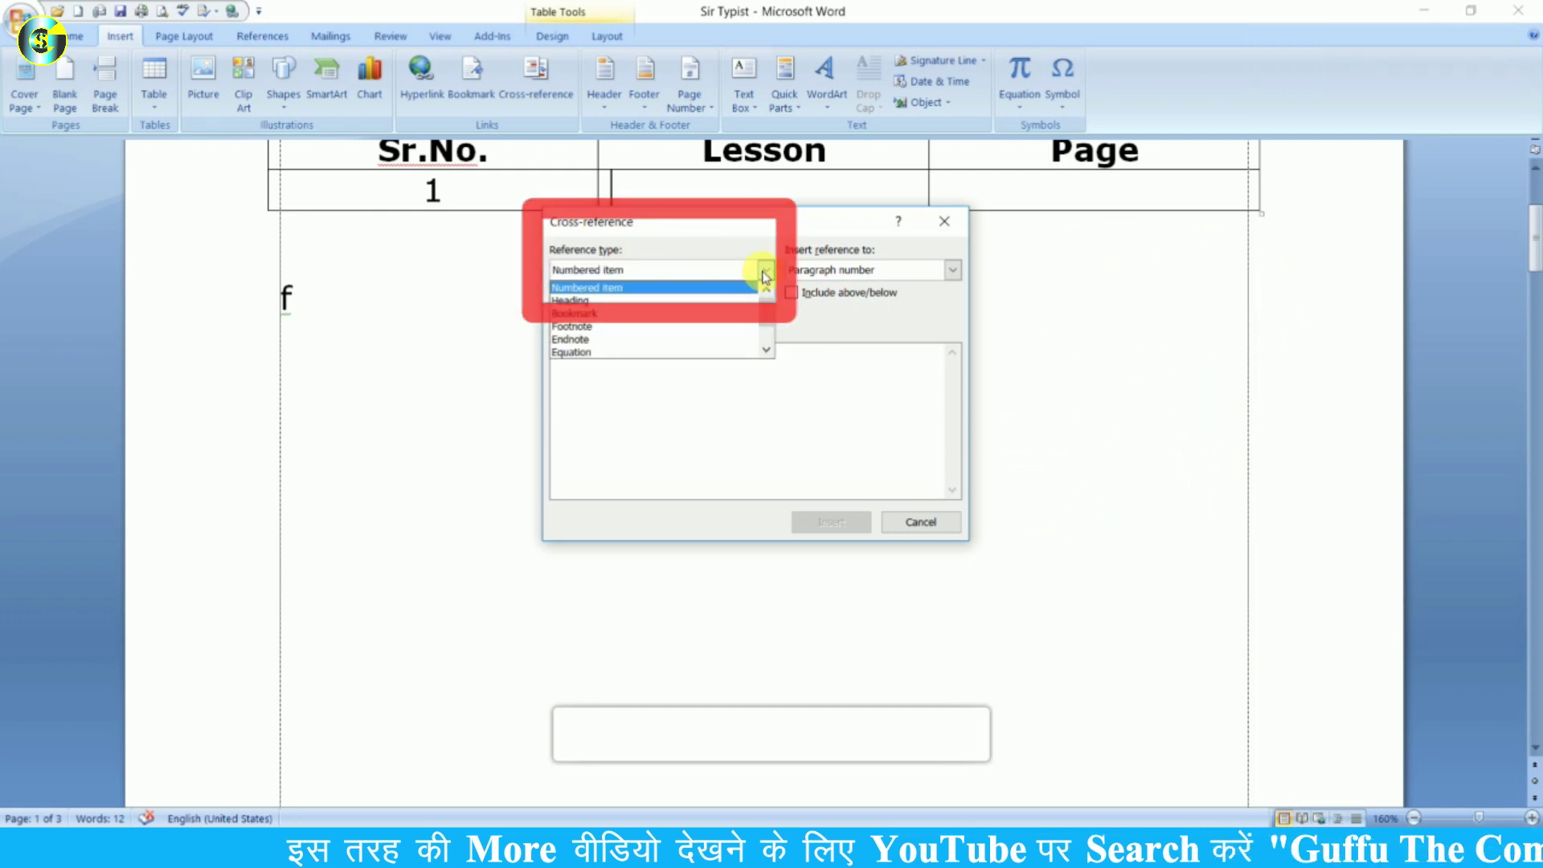
pyautogui.click(606, 303)
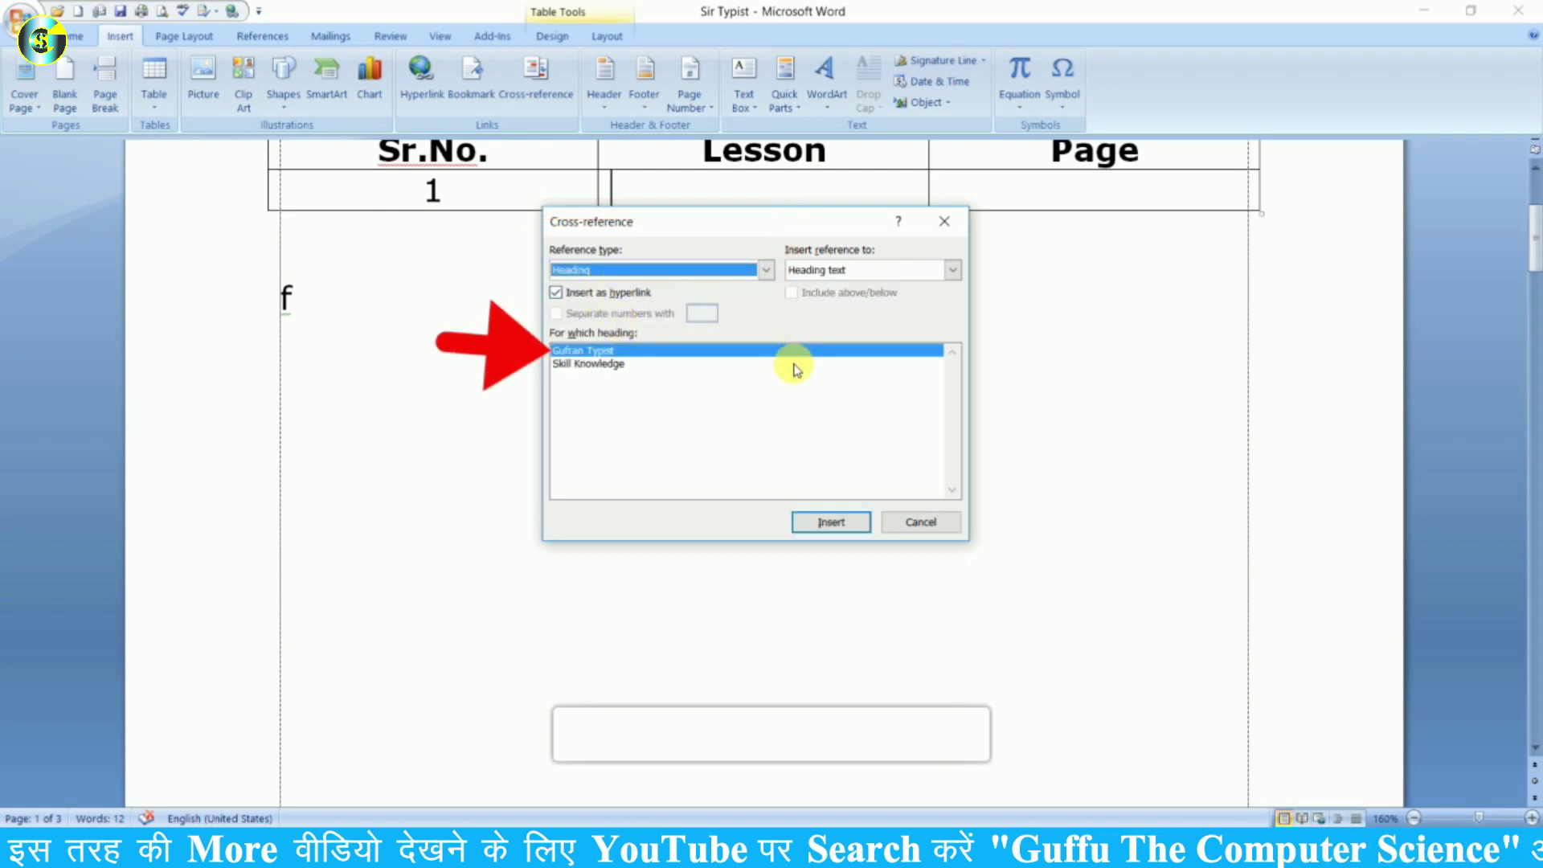
pyautogui.click(578, 354)
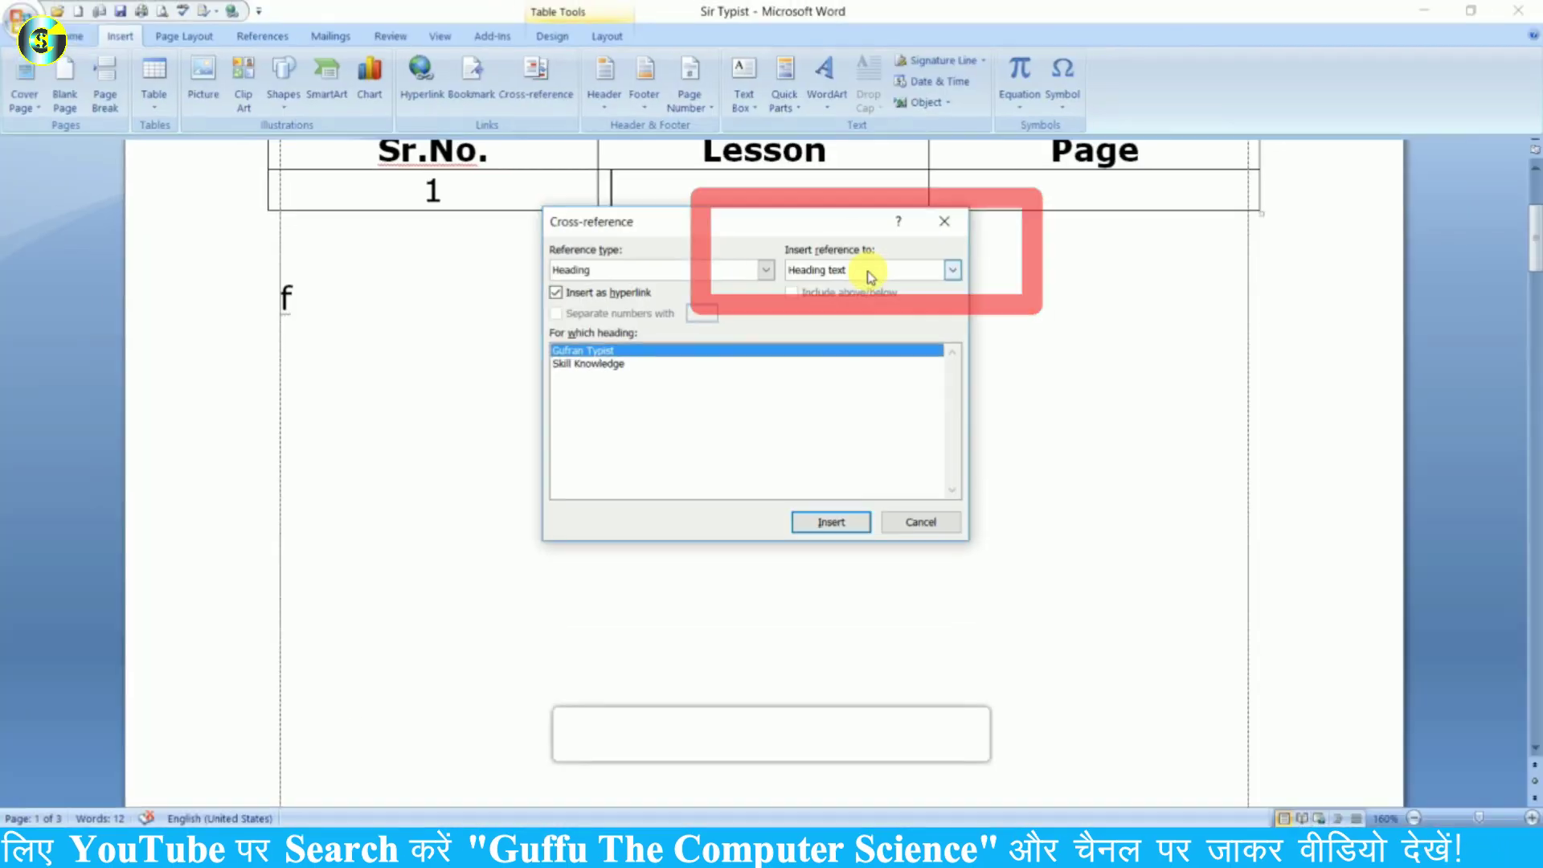
pyautogui.click(868, 273)
pyautogui.click(840, 292)
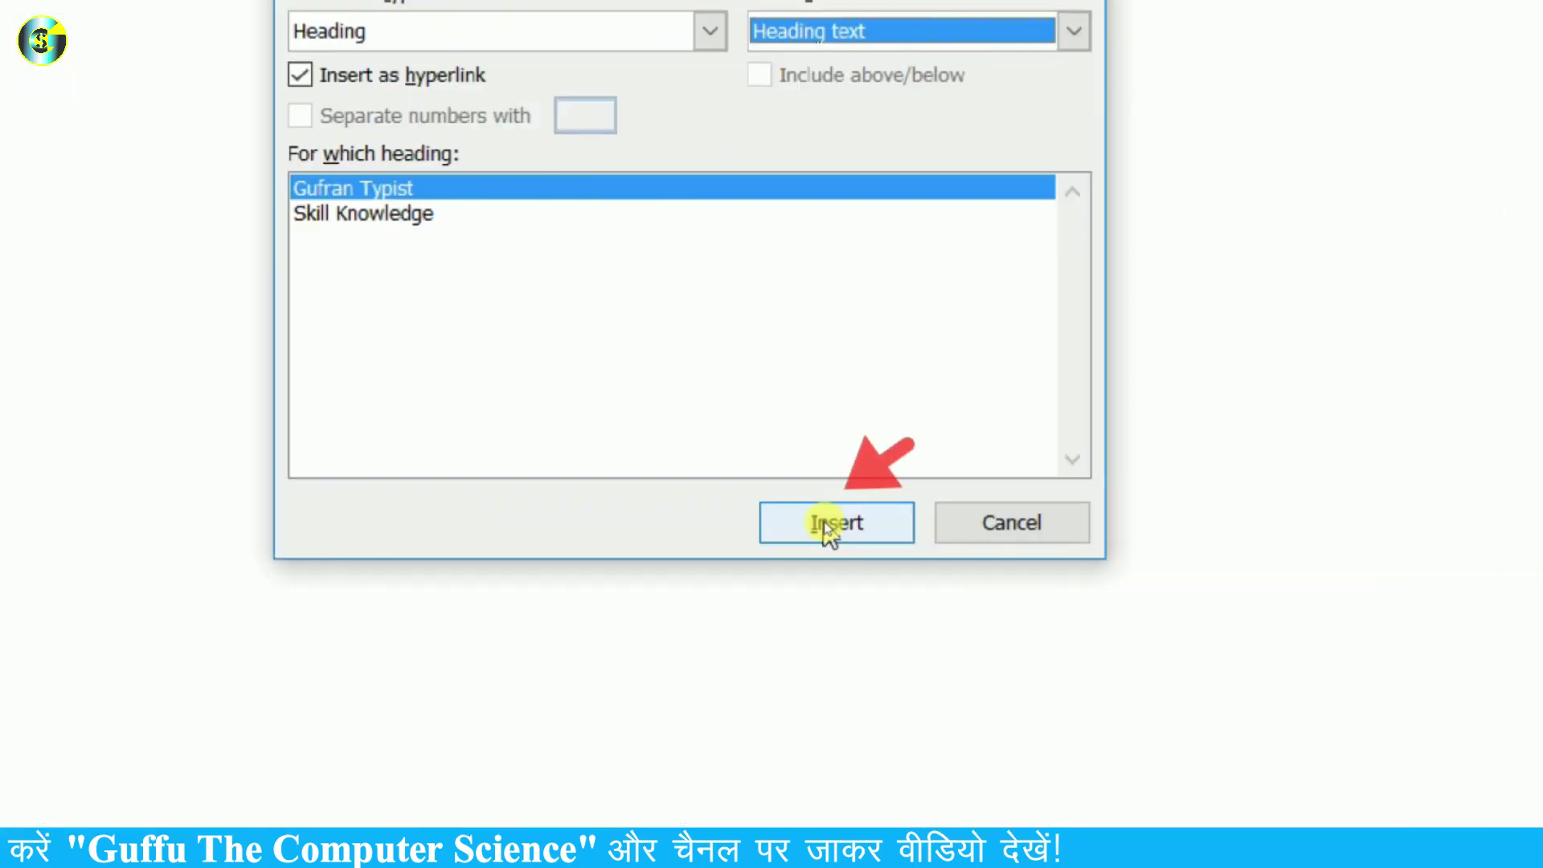
pyautogui.click(828, 523)
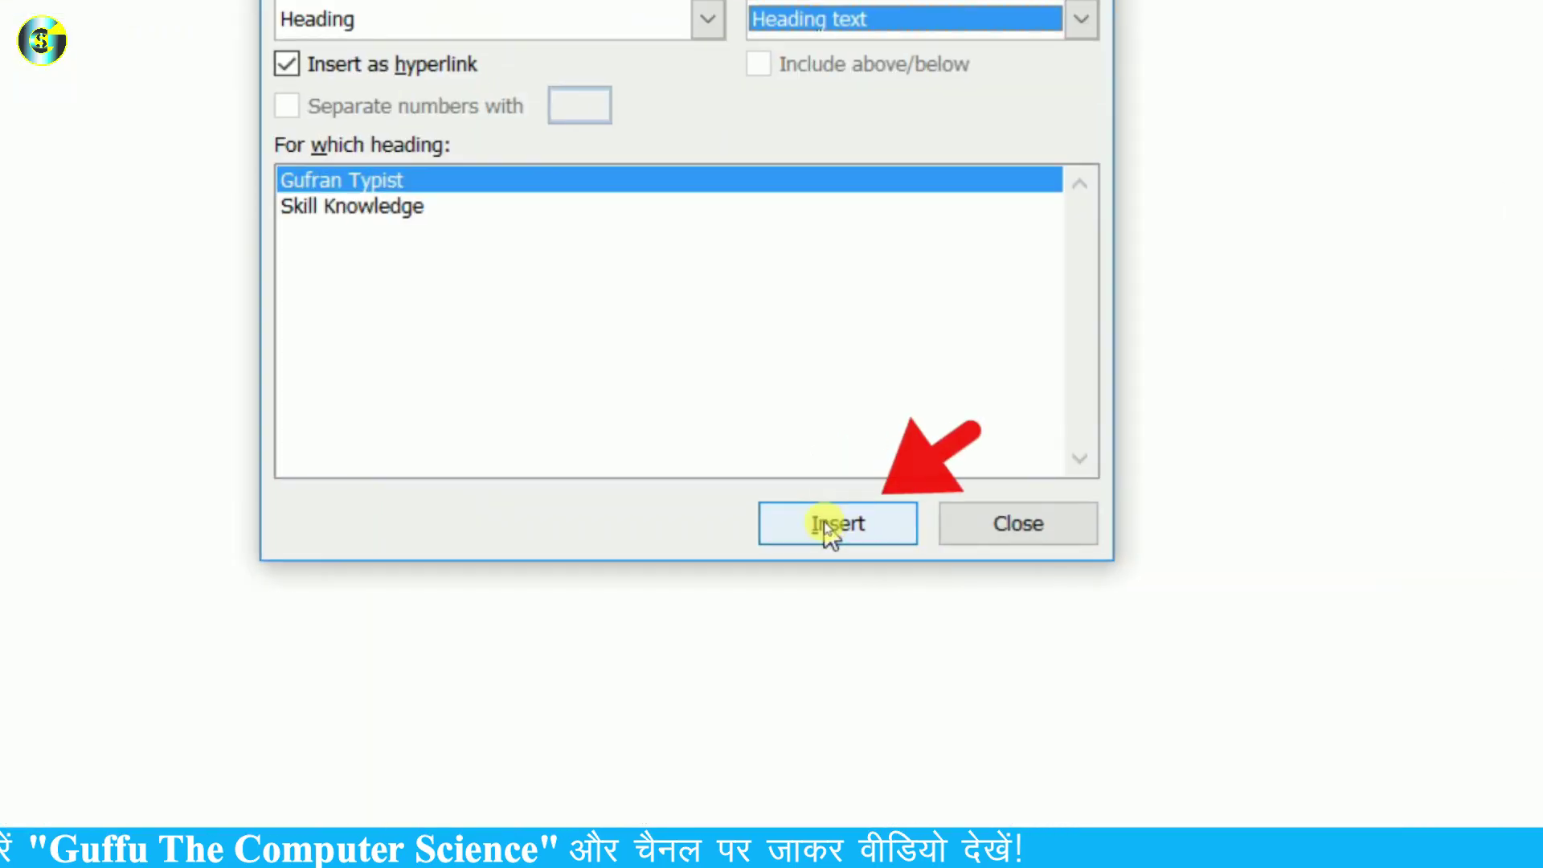
pyautogui.click(921, 523)
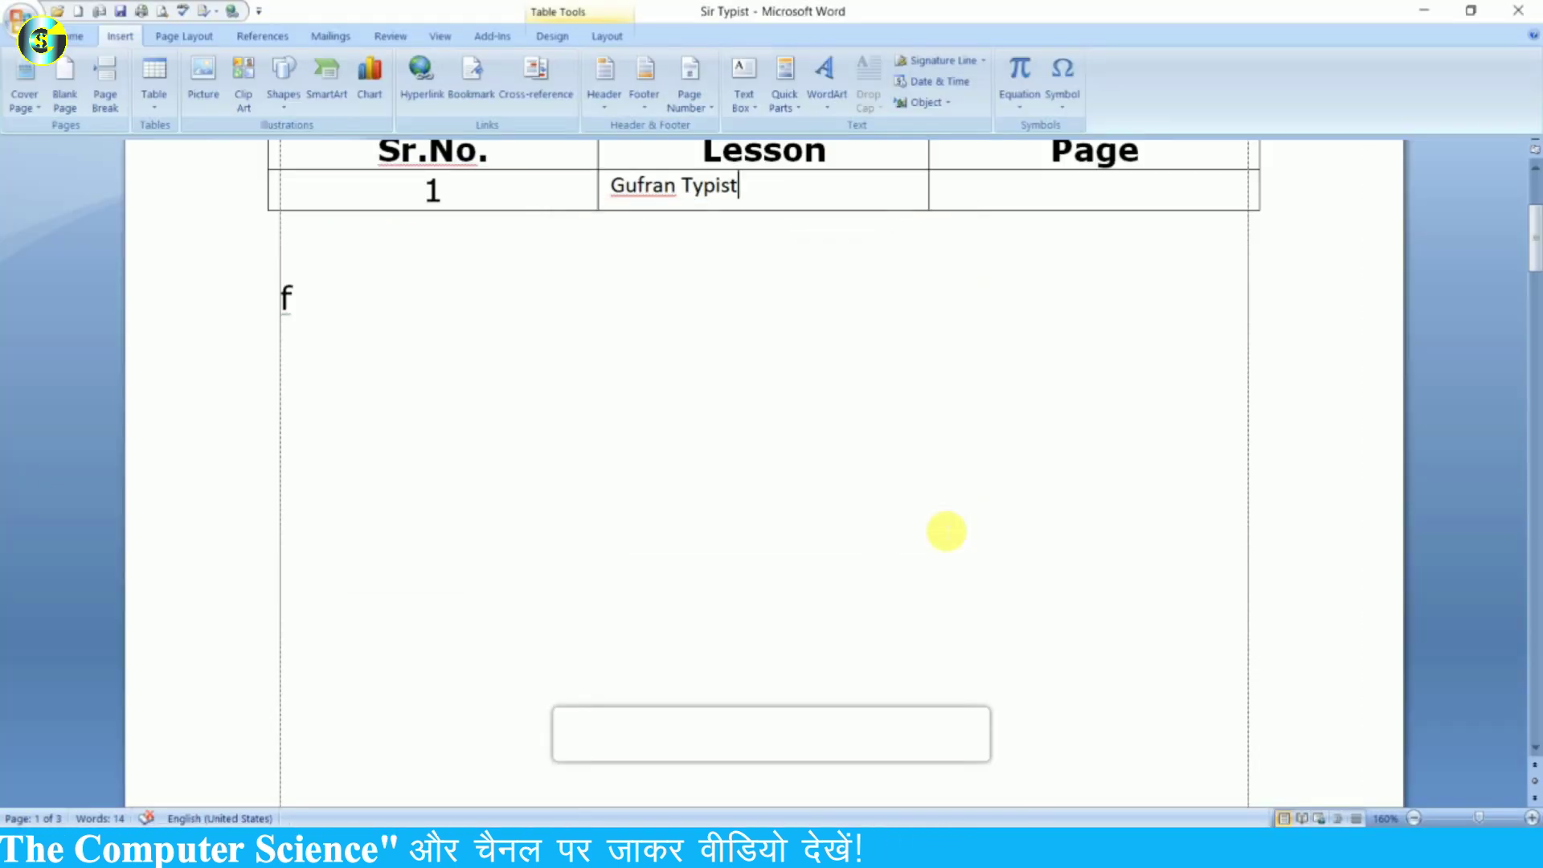
pyautogui.scroll(1, 953, 498)
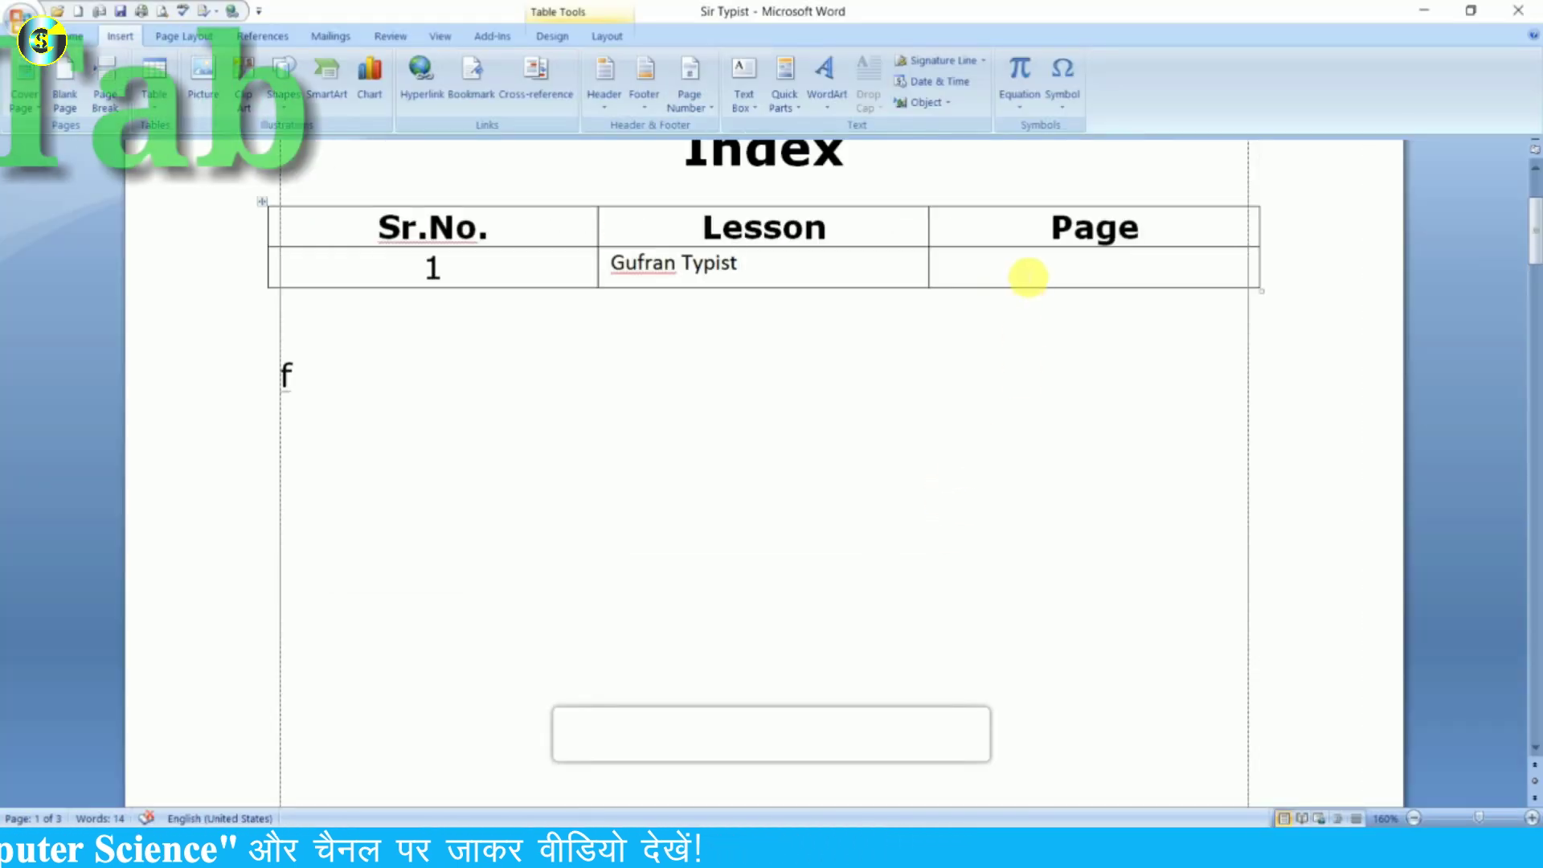
pyautogui.press('Tab')
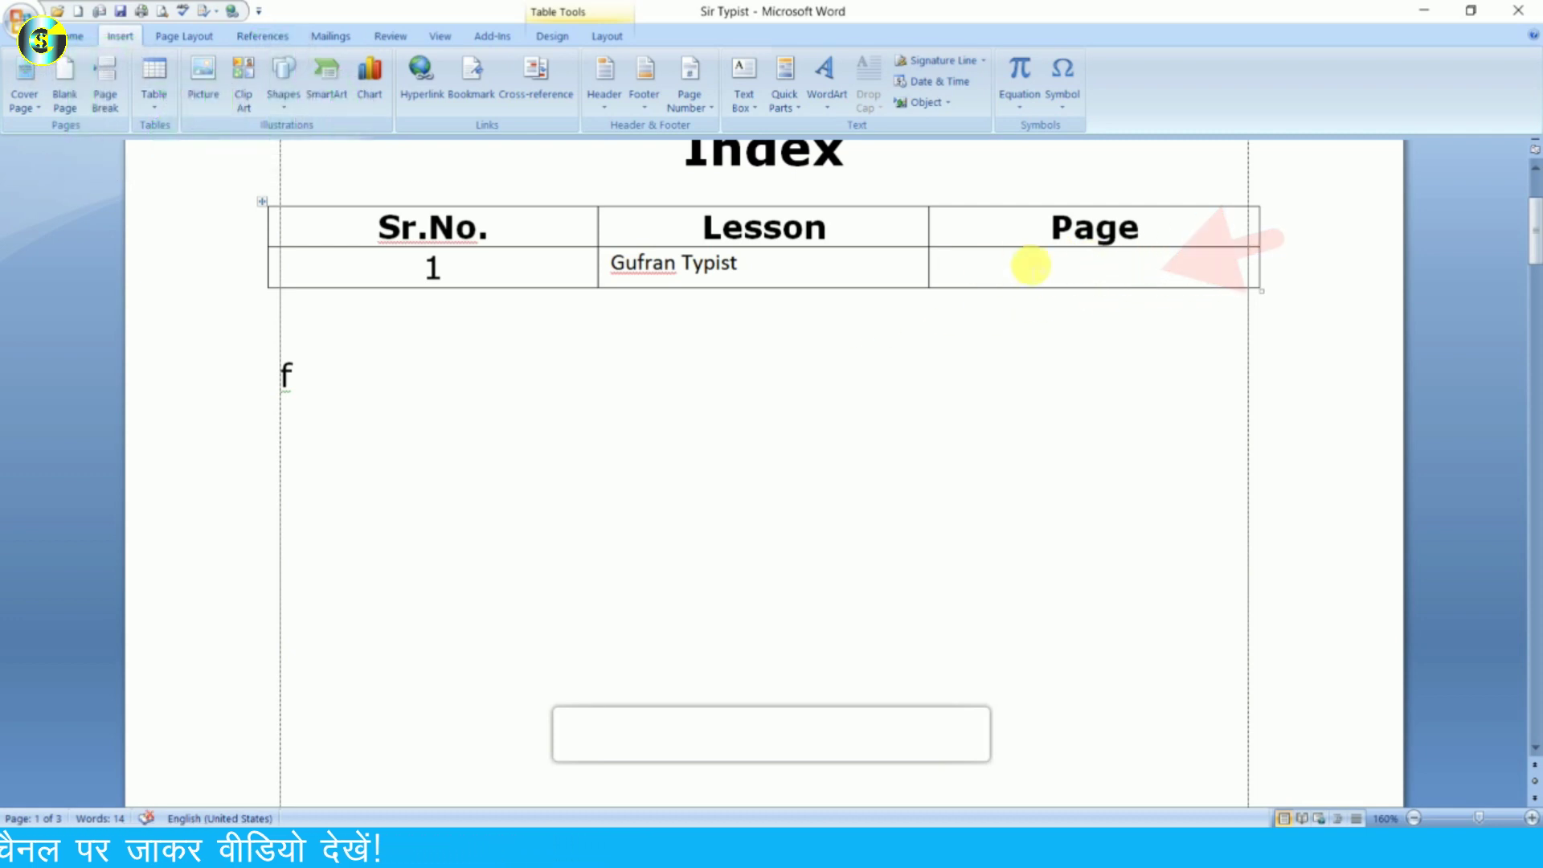
# - Insert a page-number cross-reference to the Gufran Typist heading, showing 2, in row 1's Page cell
pyautogui.click(536, 76)
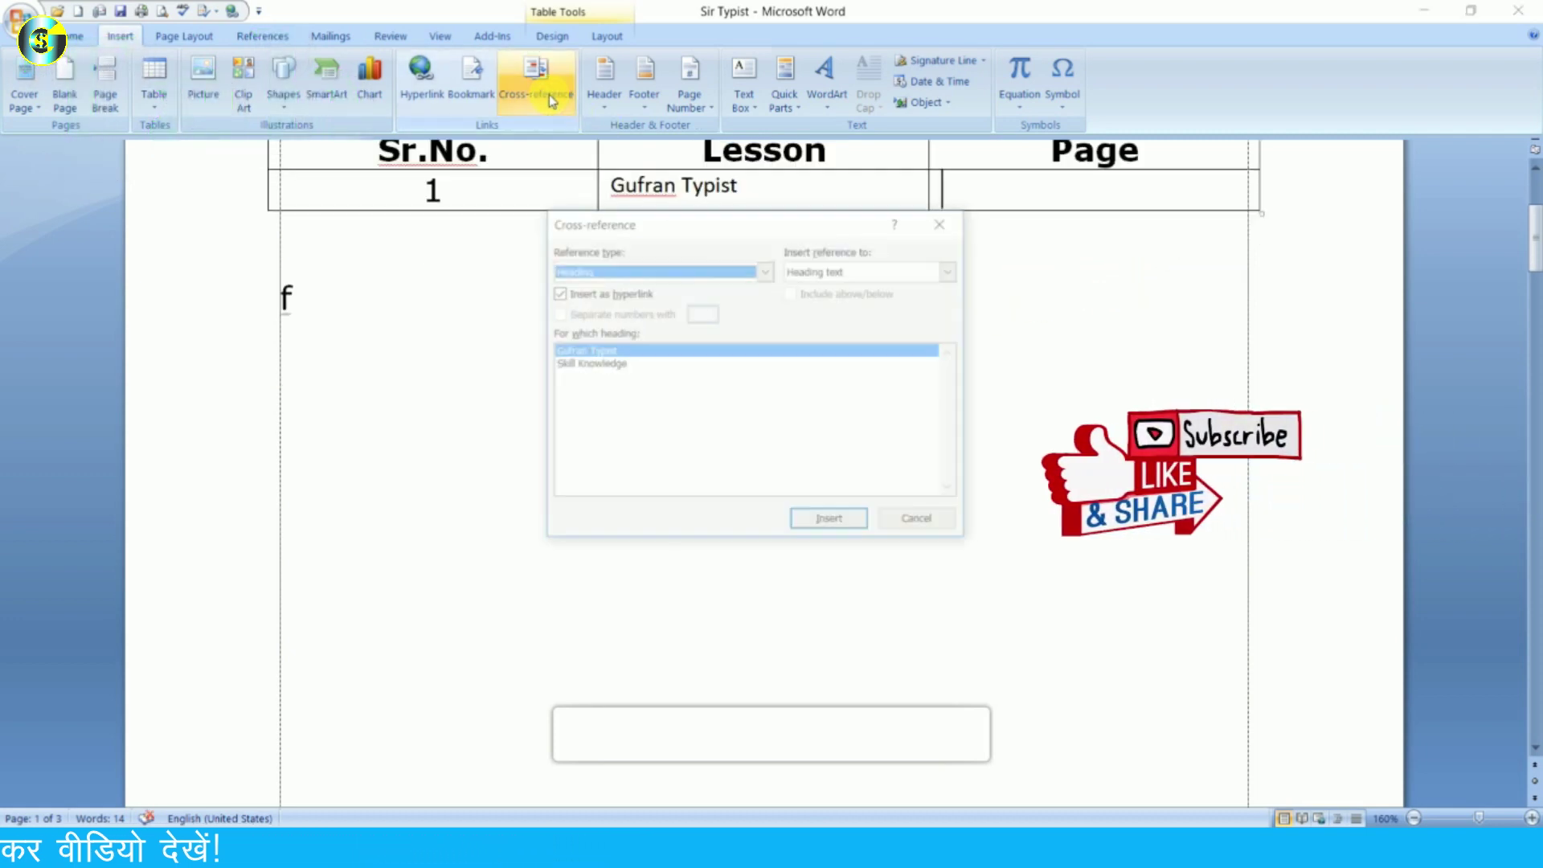
pyautogui.moveTo(745, 217); pyautogui.dragTo(919, 239)
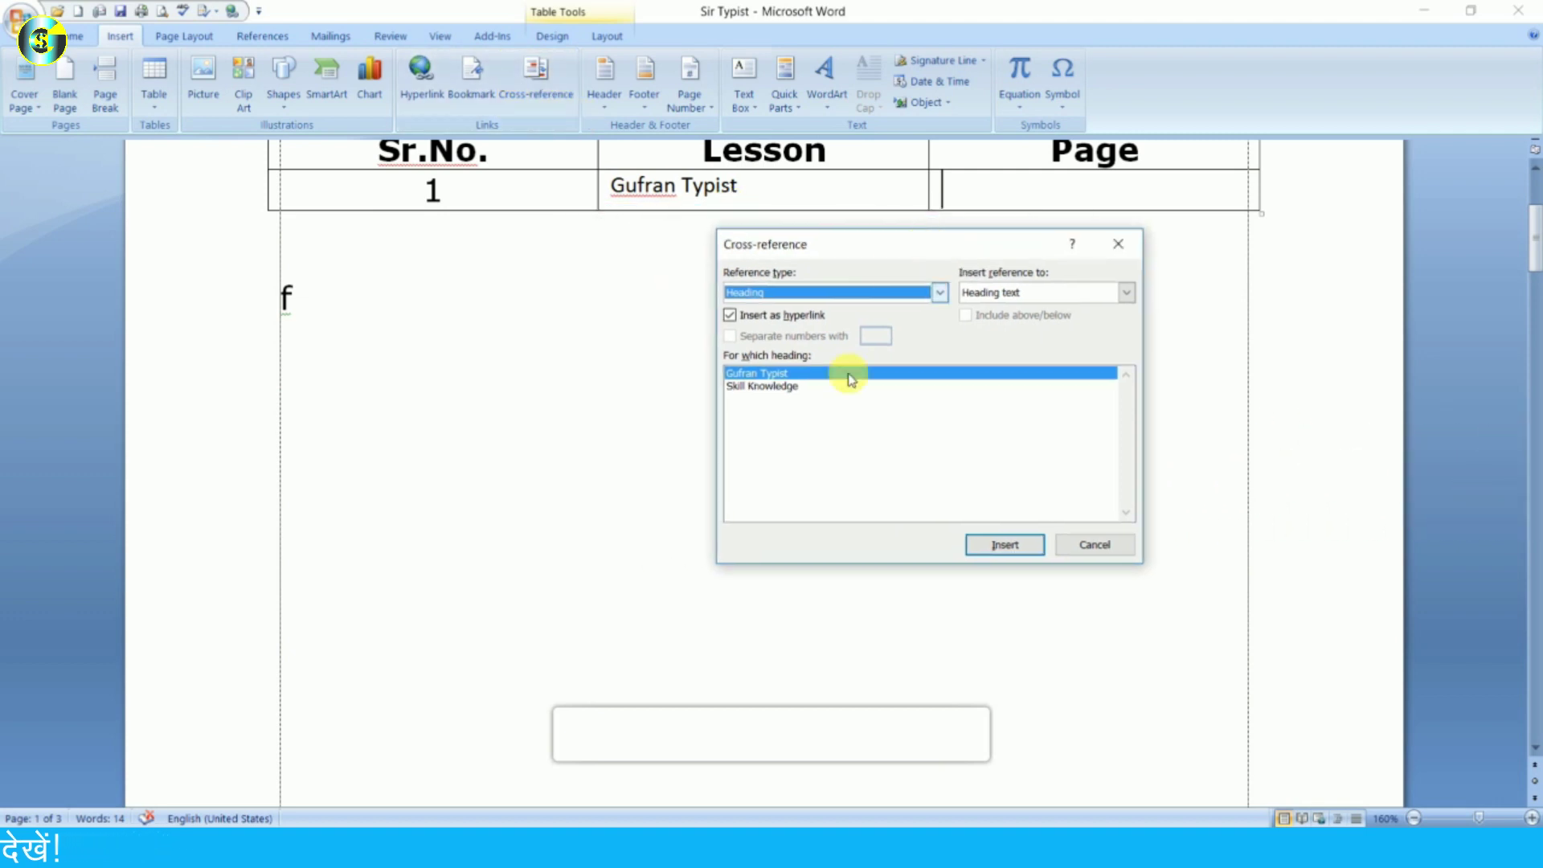
pyautogui.click(1008, 303)
pyautogui.click(1009, 322)
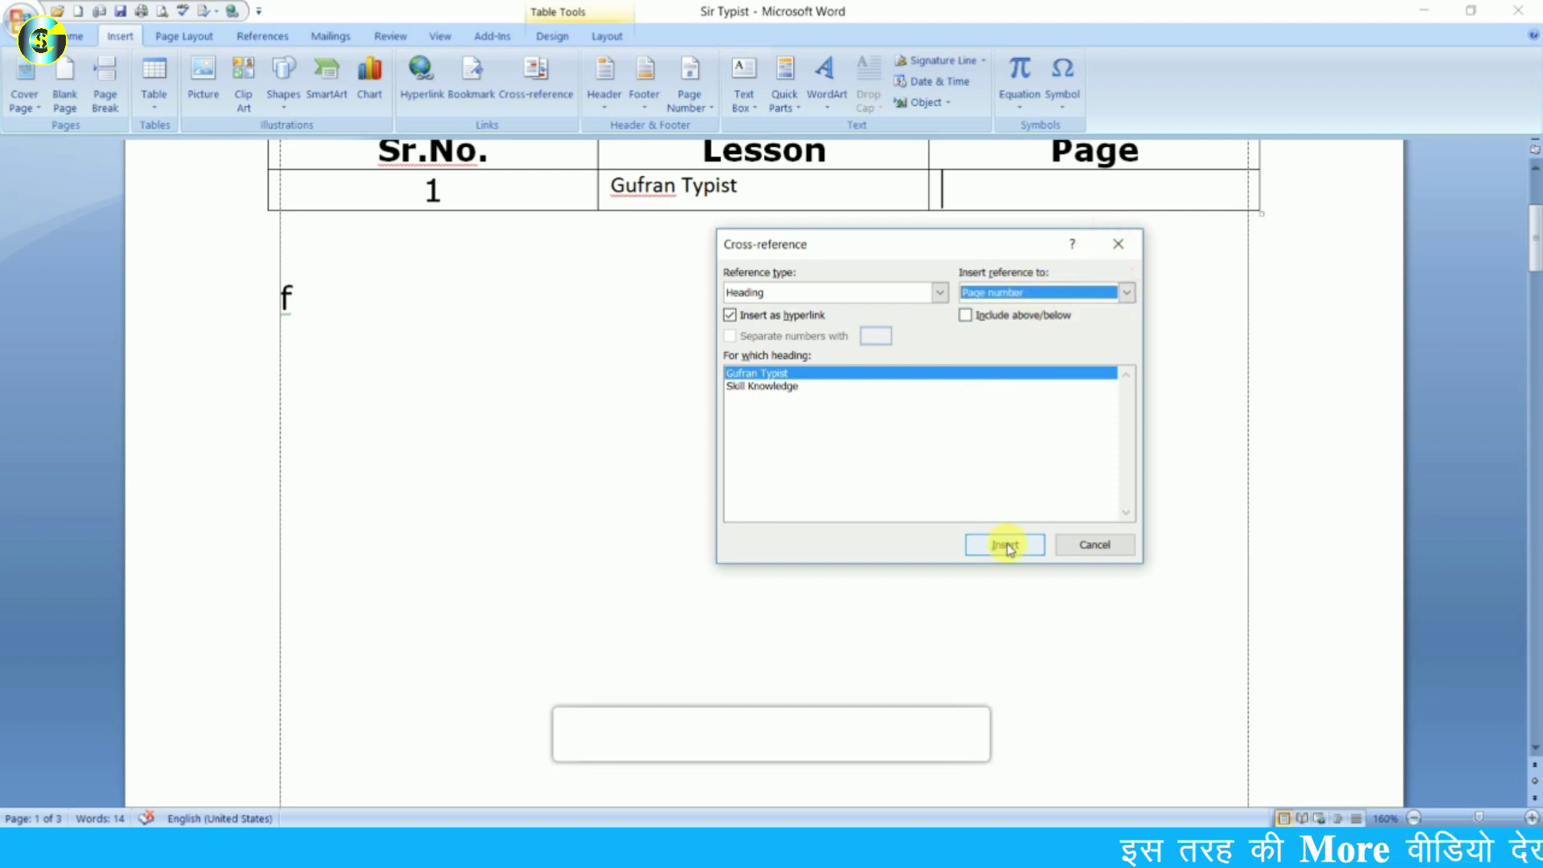
pyautogui.click(1008, 547)
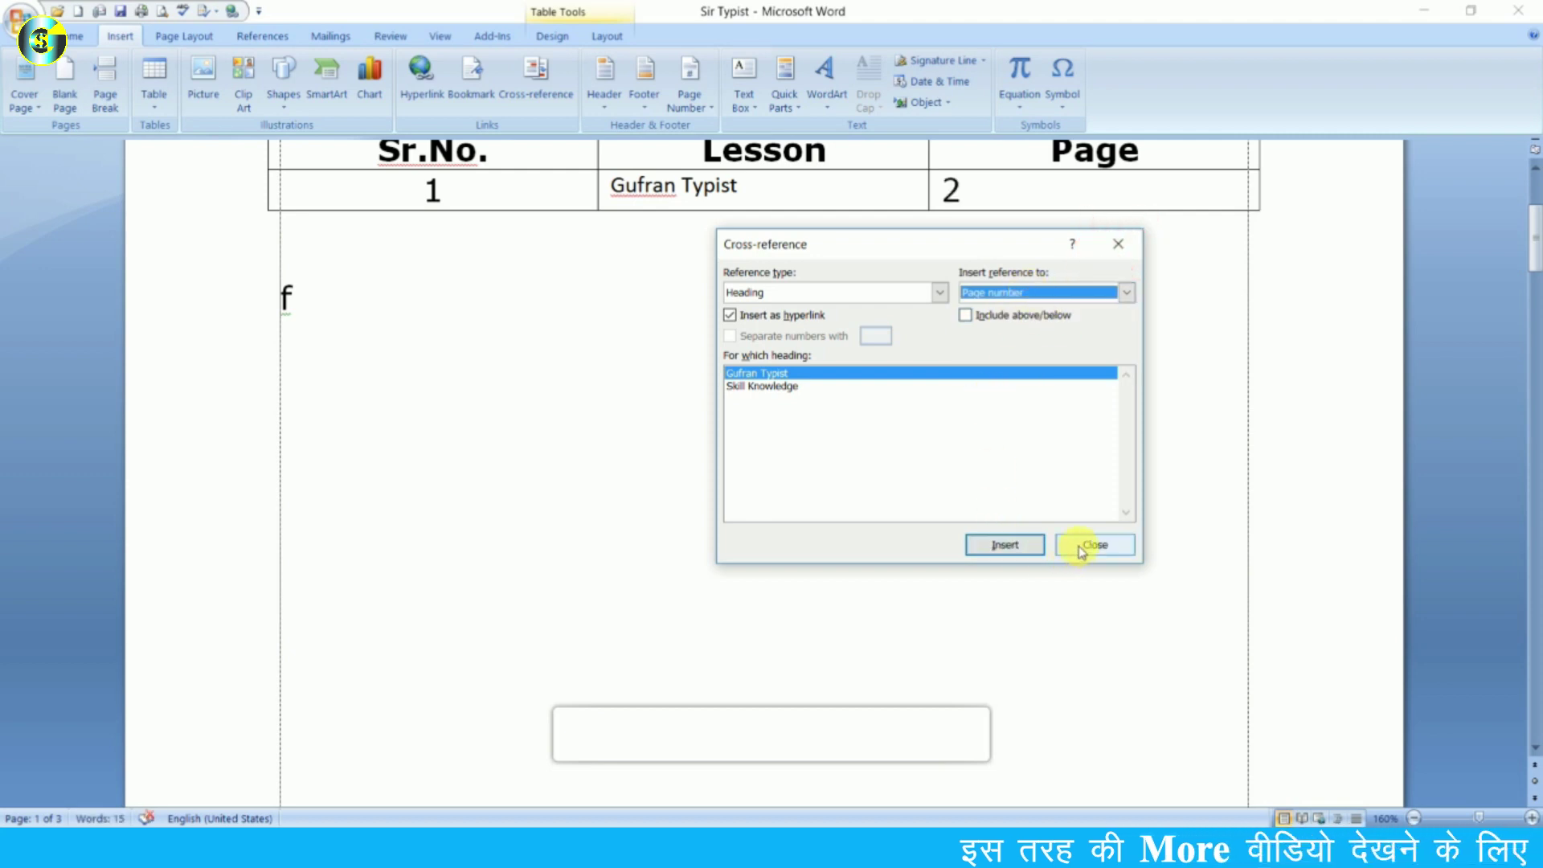
pyautogui.click(1081, 549)
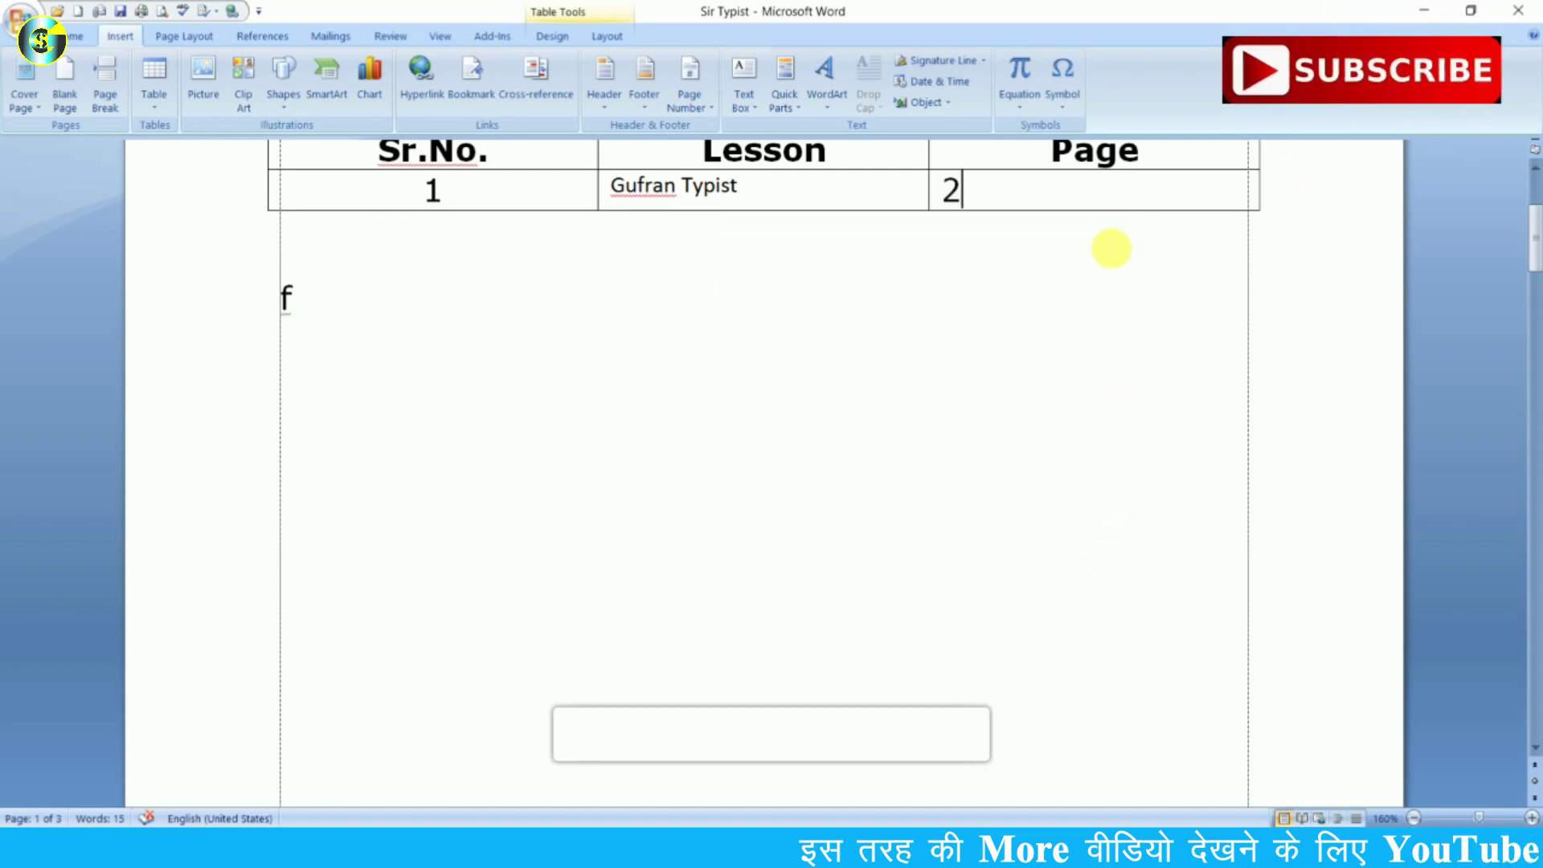
# - Add a second table row and enter 2 as its number
pyautogui.press('Tab')
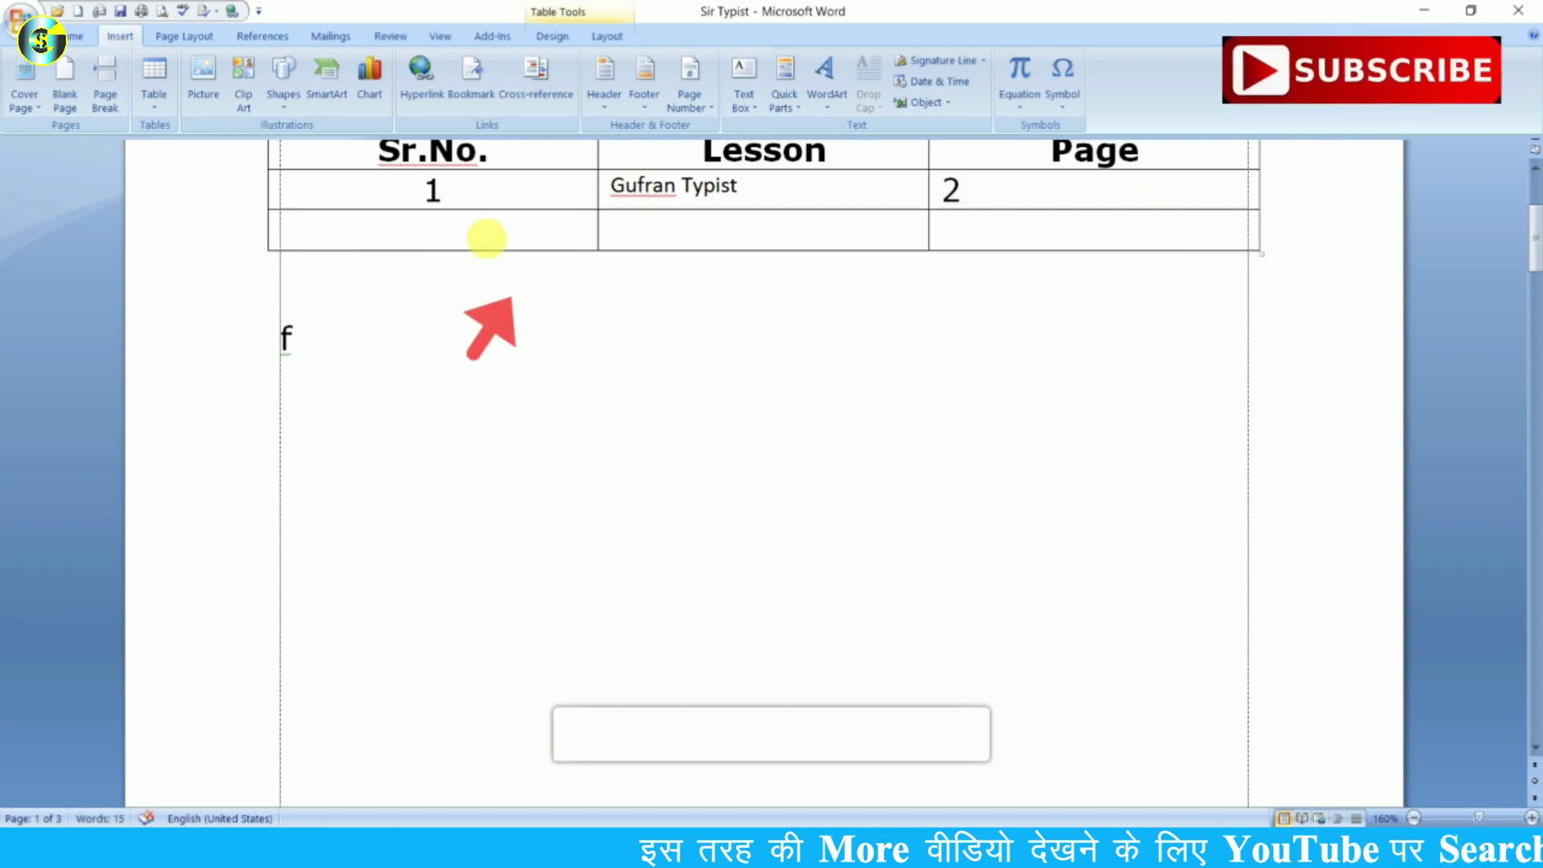
pyautogui.write('2')
pyautogui.press('Tab')
# - Insert a heading-text cross-reference to 'Skill Knowledge' in row 2's Lesson cell
pyautogui.scroll(1, 722, 345)
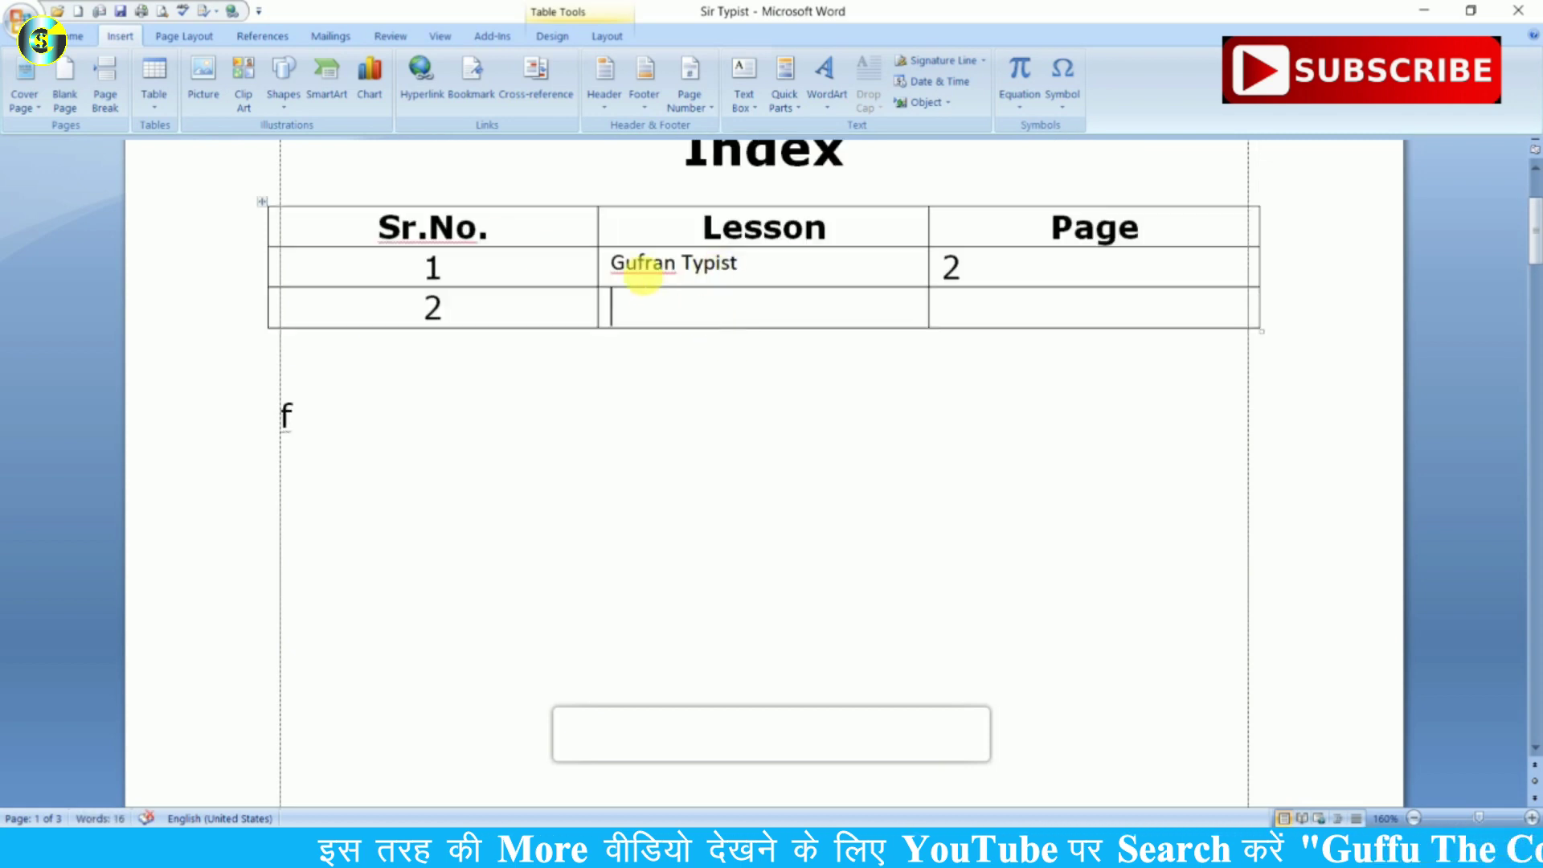
pyautogui.click(536, 76)
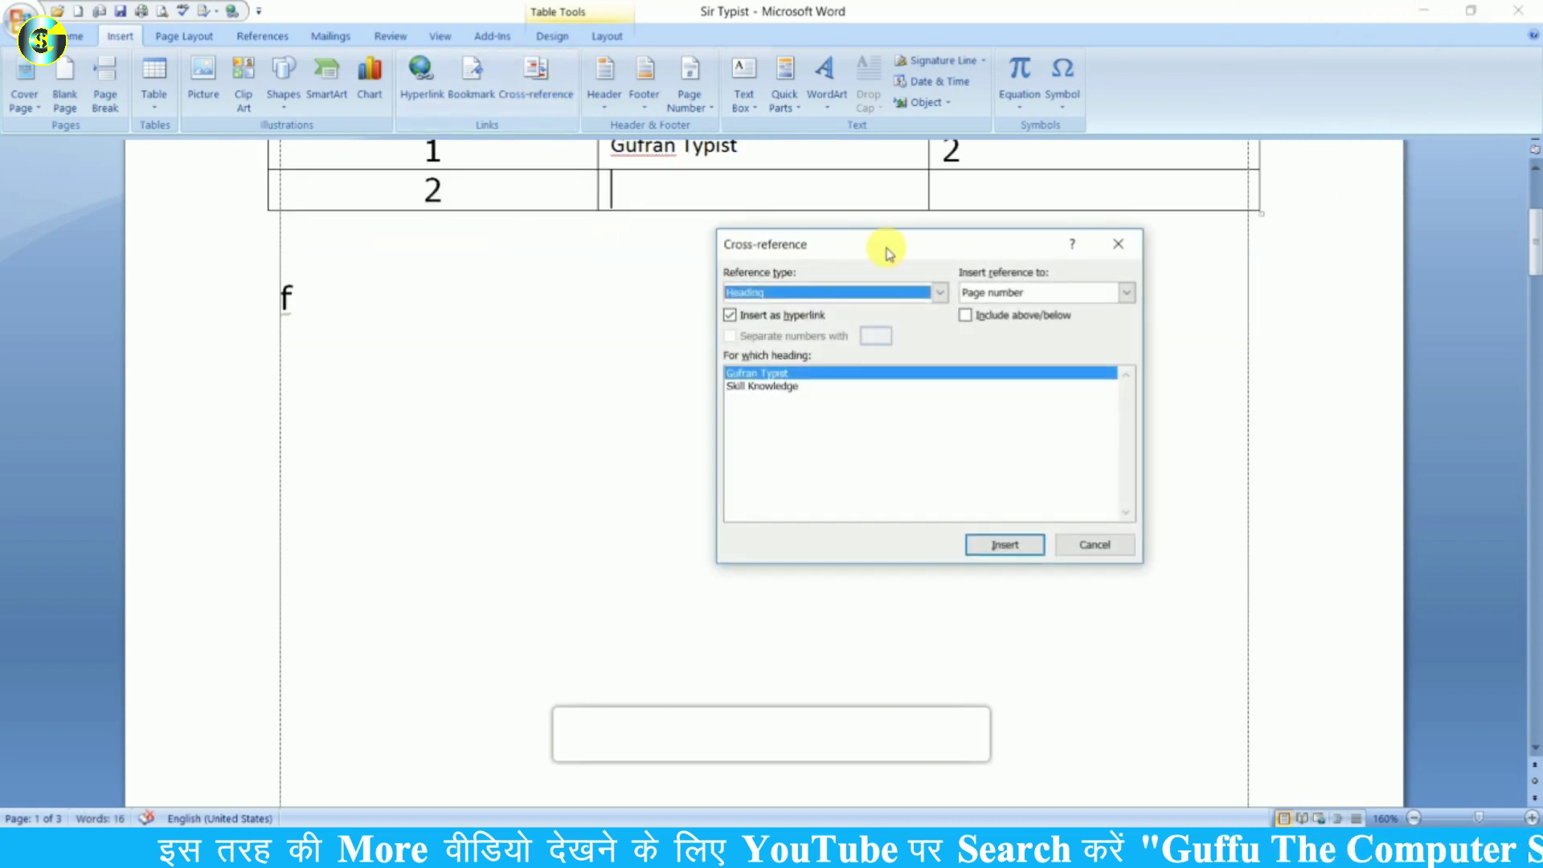
pyautogui.moveTo(889, 254); pyautogui.dragTo(826, 259)
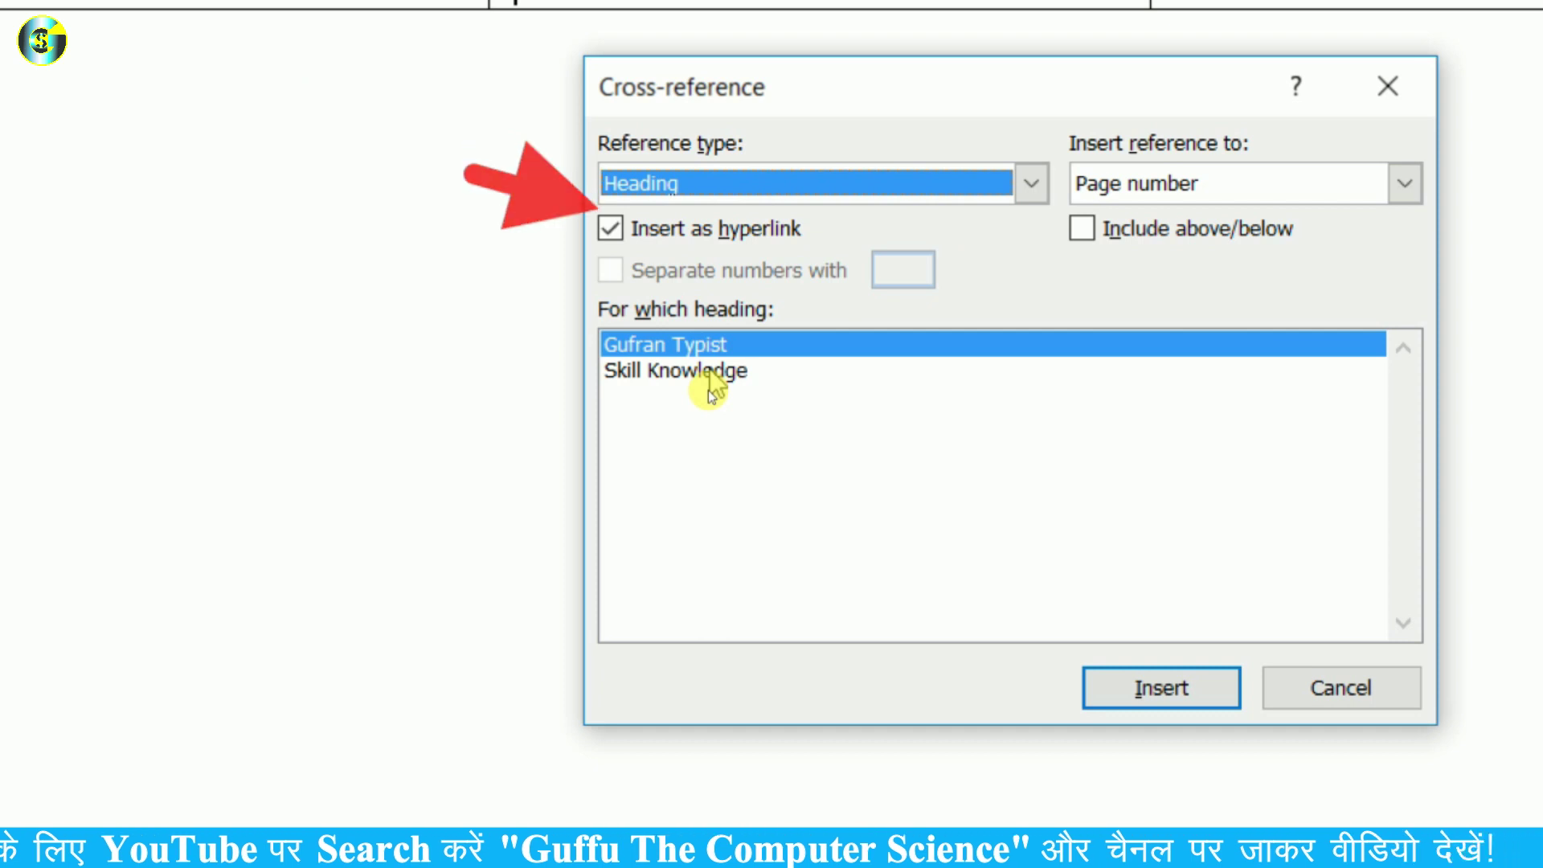
pyautogui.click(709, 378)
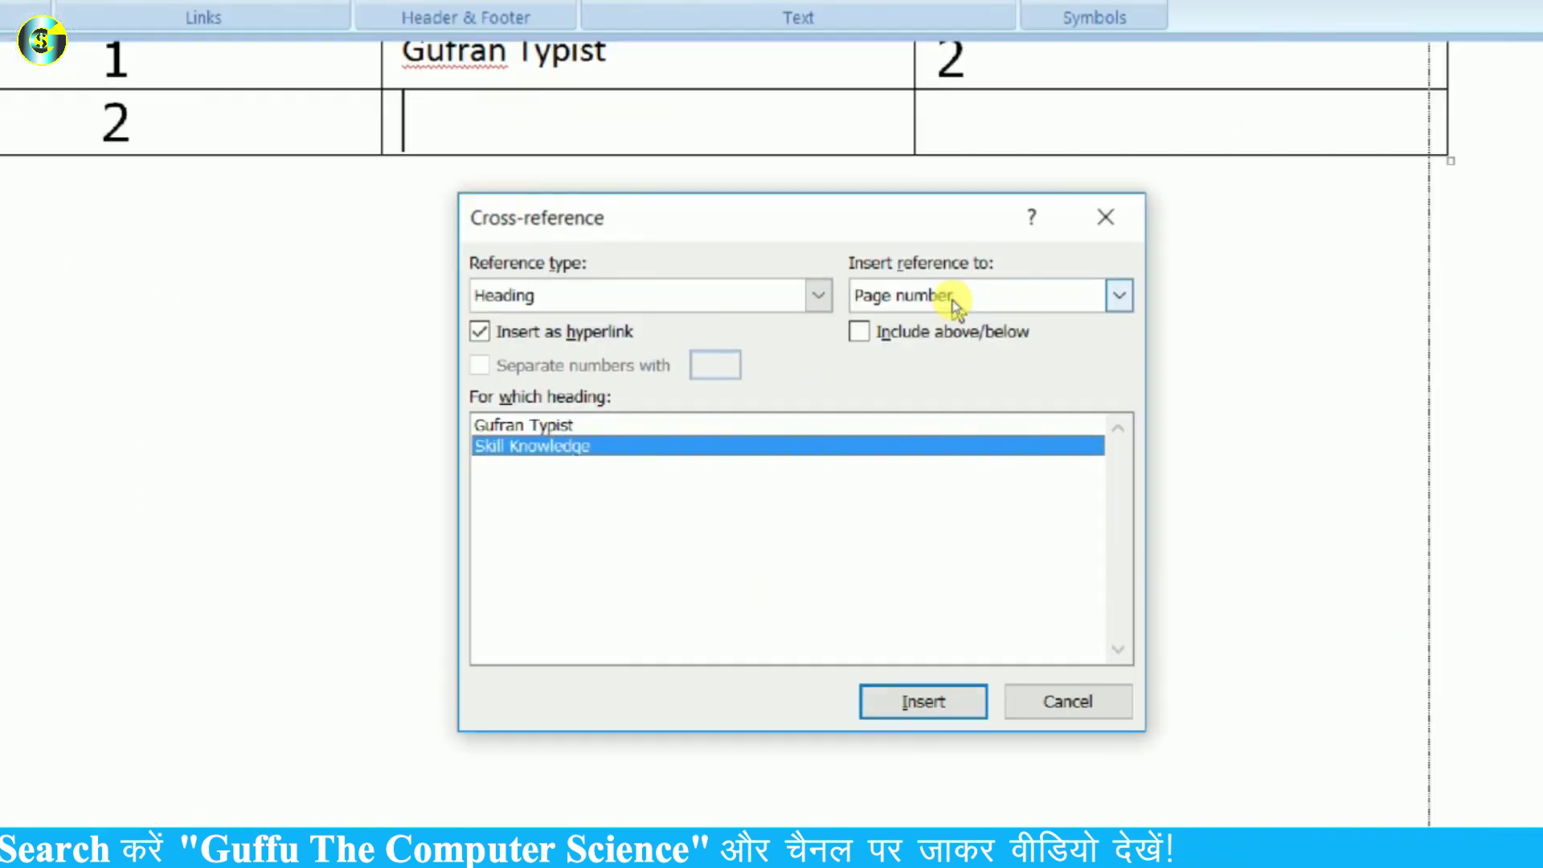
pyautogui.click(955, 299)
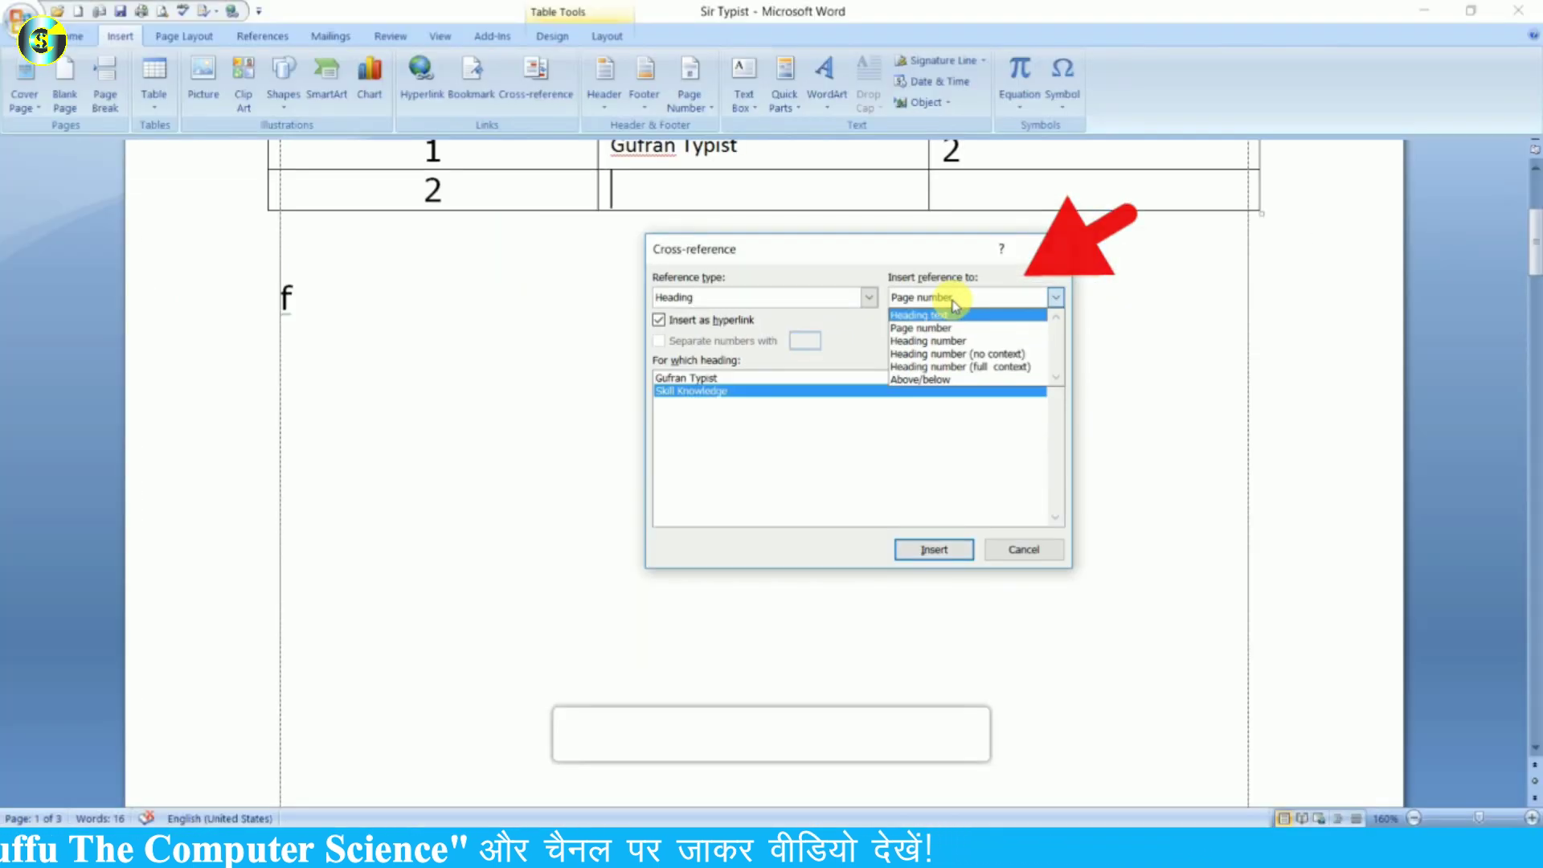
pyautogui.click(955, 309)
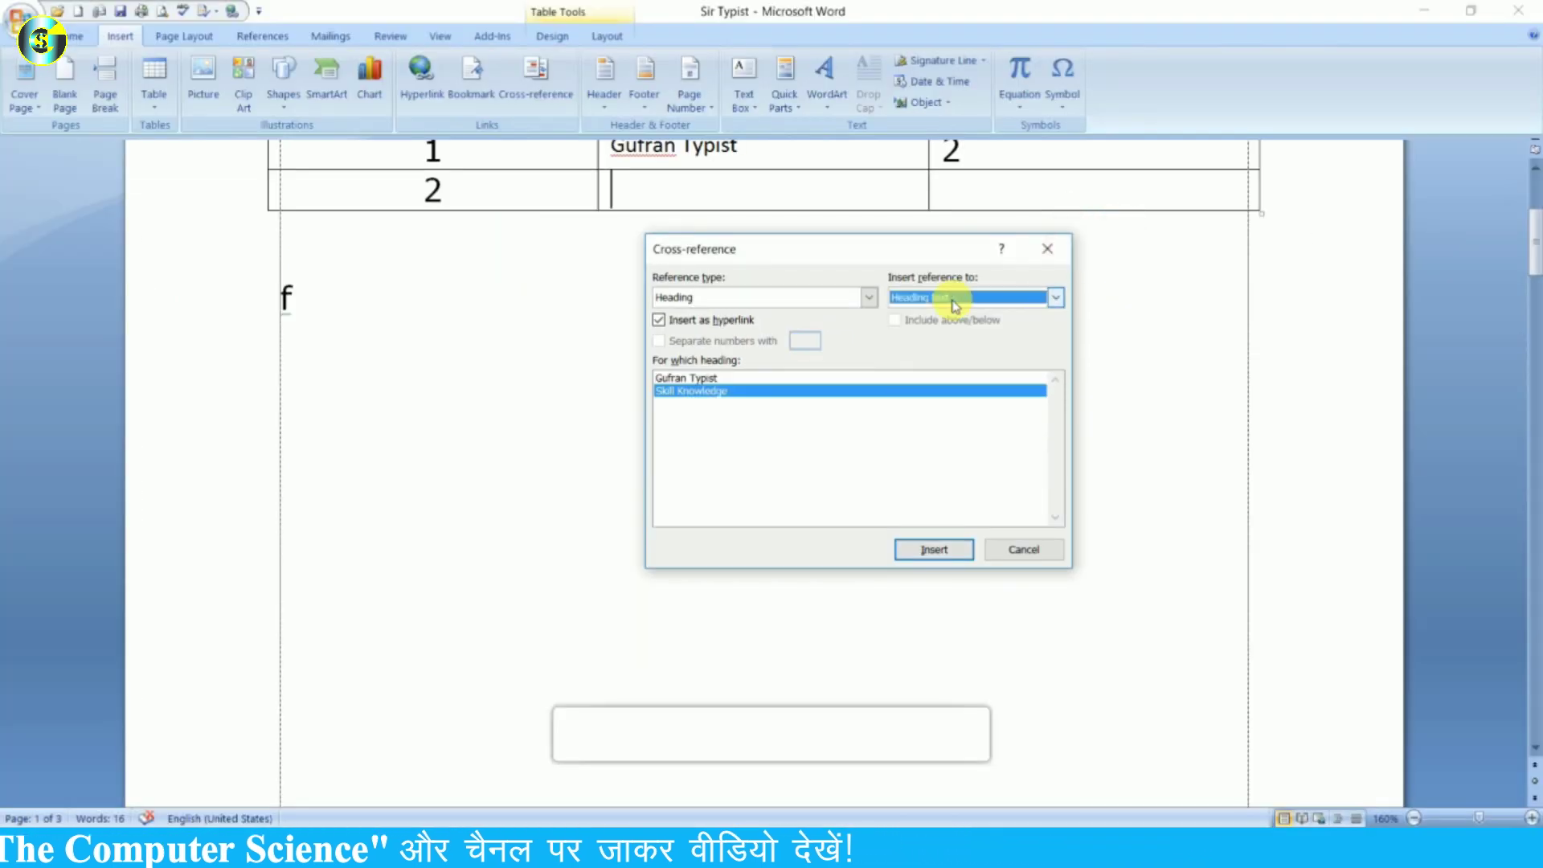
pyautogui.click(935, 550)
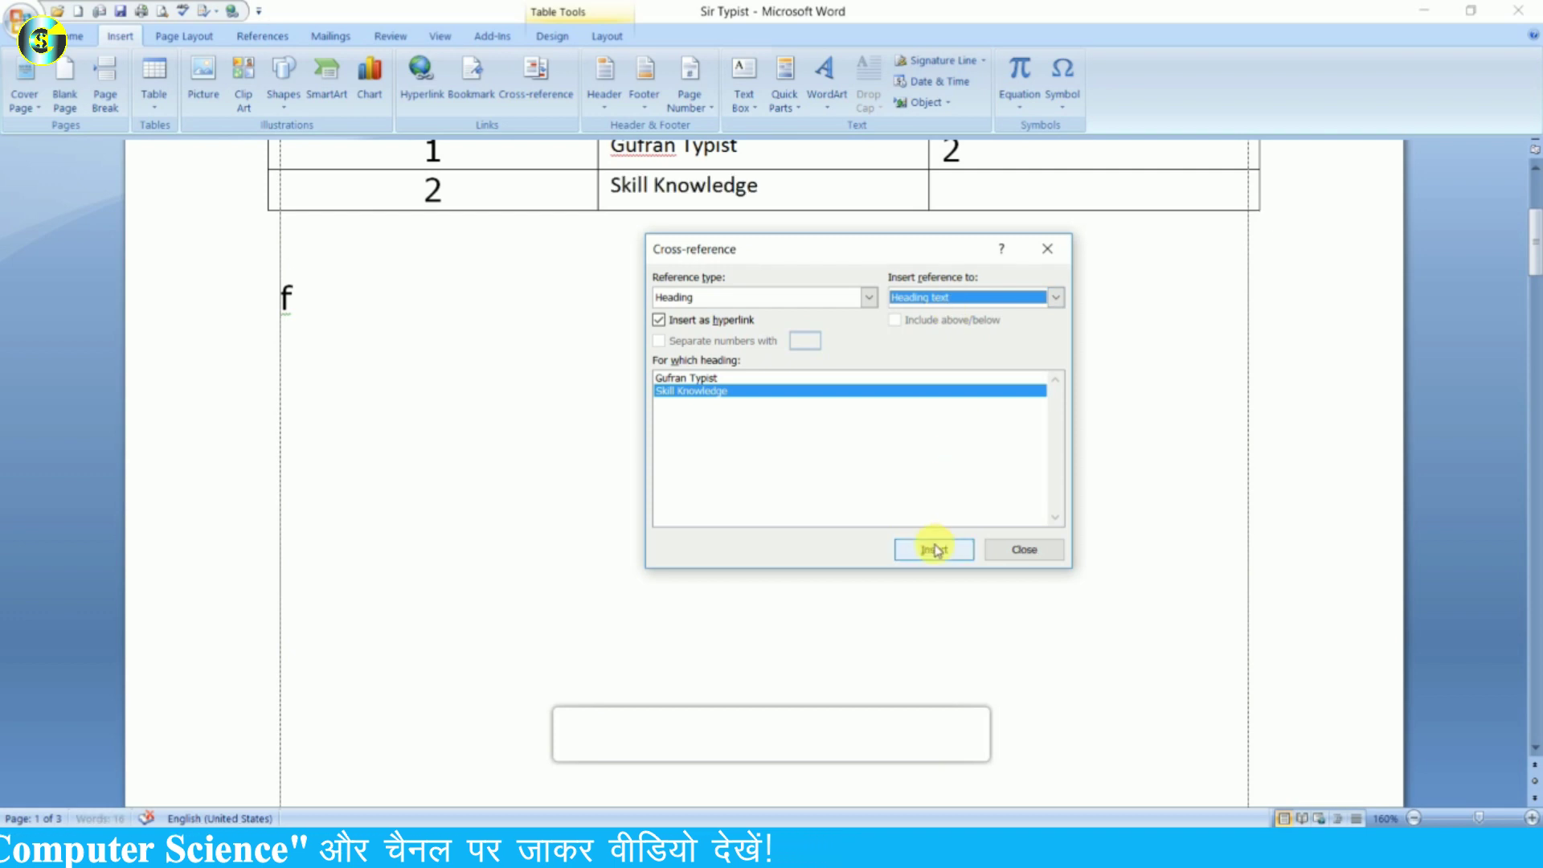
pyautogui.click(1025, 550)
pyautogui.scroll(3, 1029, 514)
pyautogui.press('Tab')
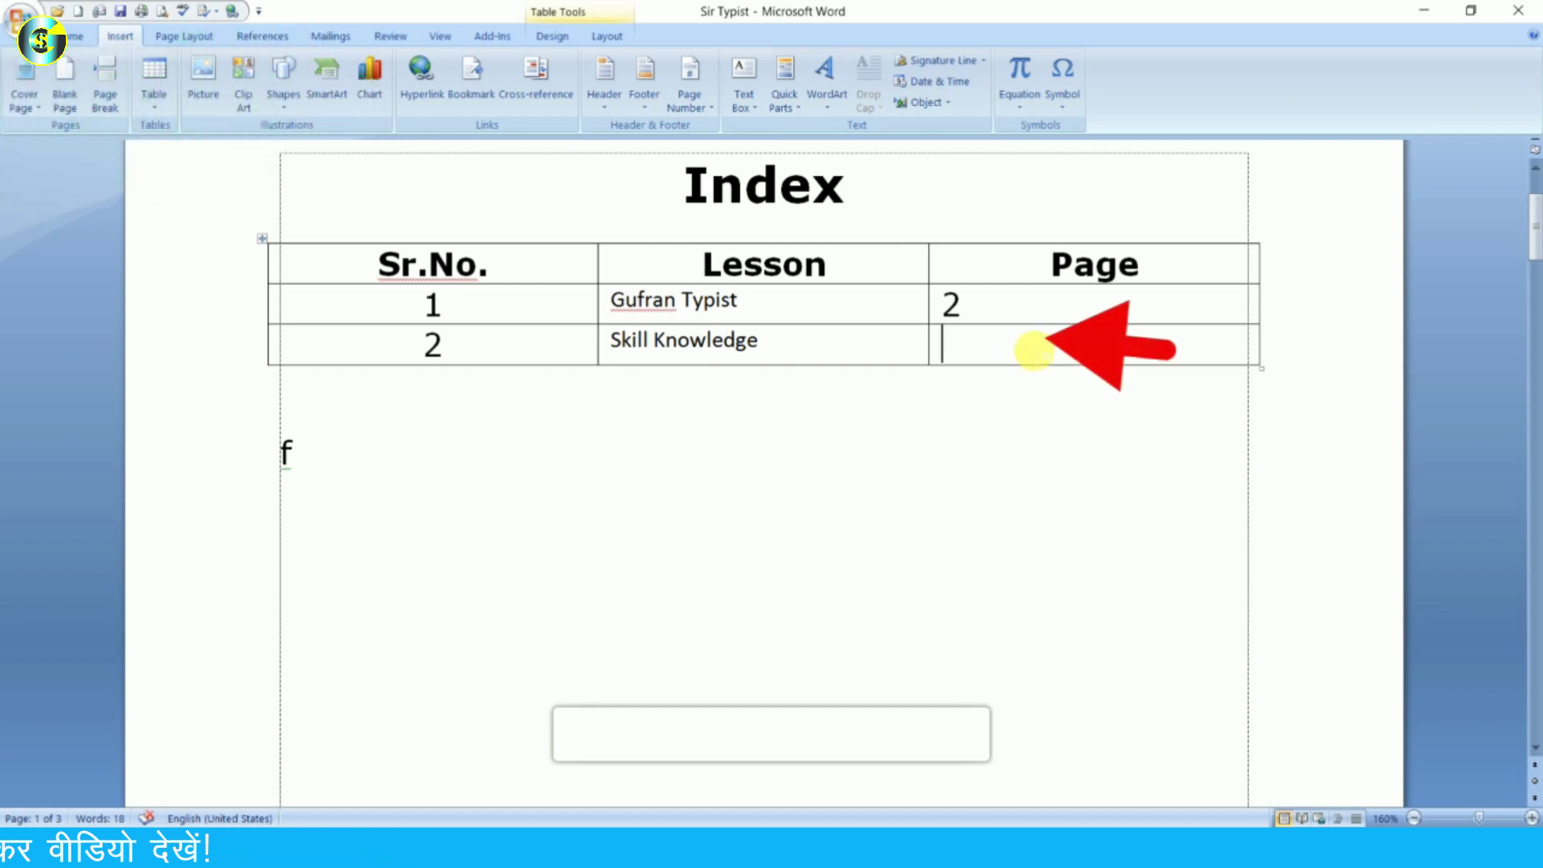
# - Insert a page-number cross-reference to Skill Knowledge, showing 3, in row 2's Page cell
pyautogui.click(539, 89)
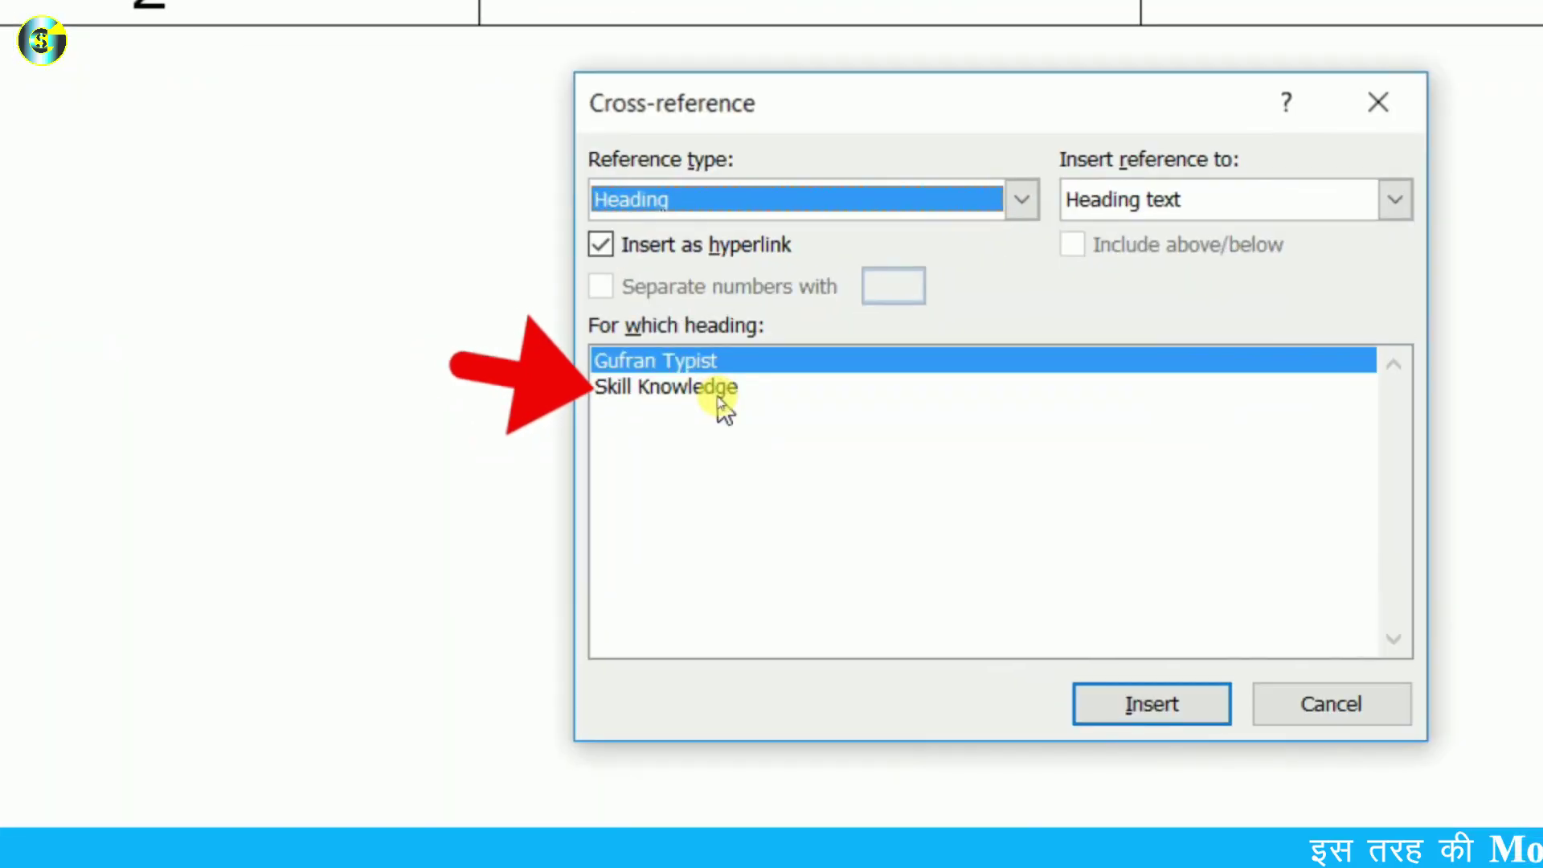
pyautogui.click(717, 396)
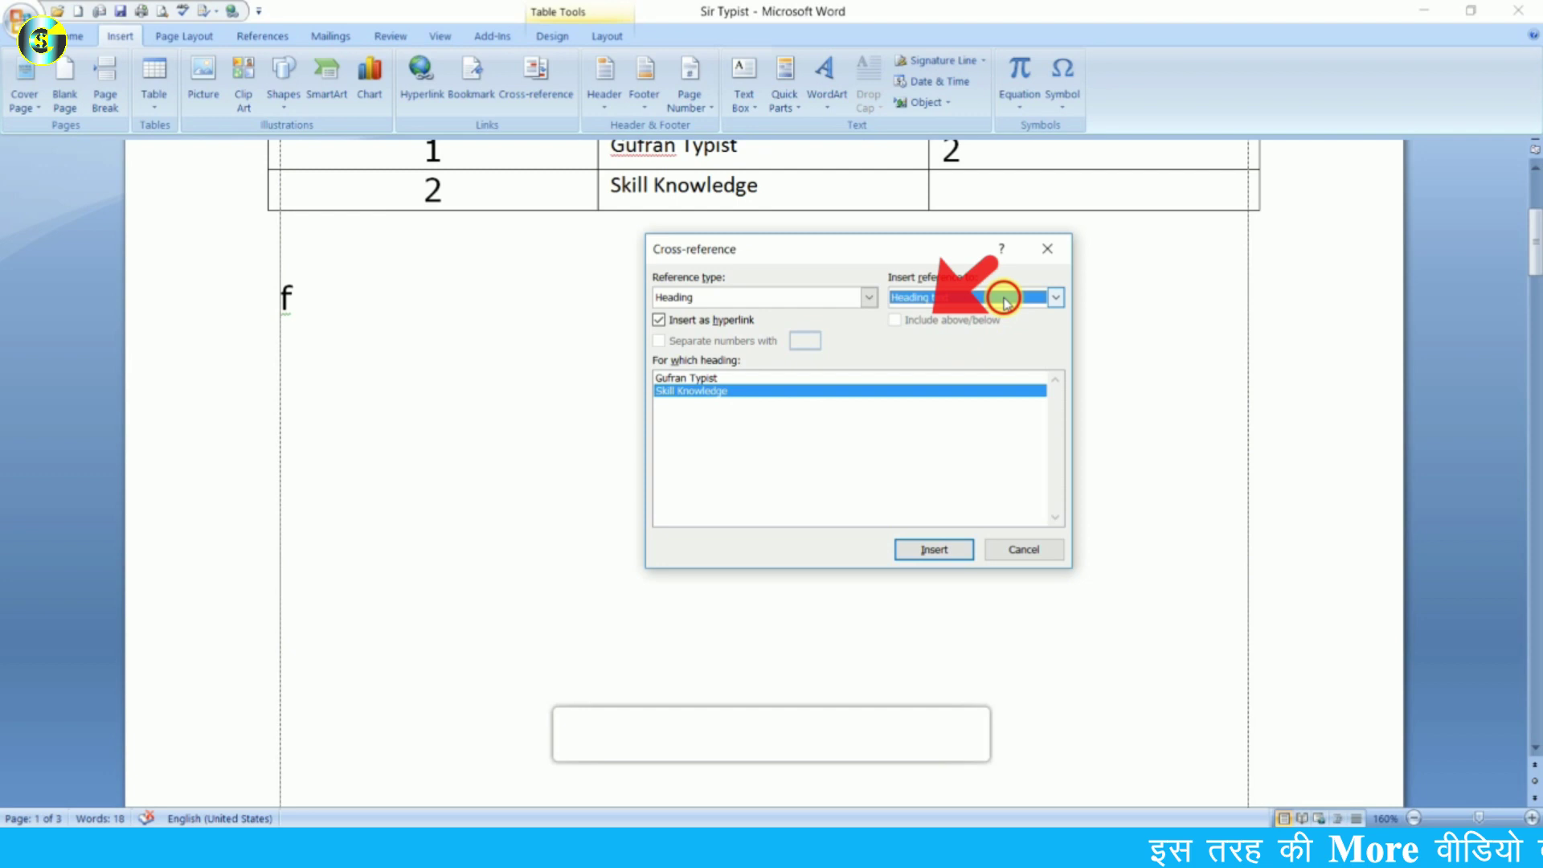
pyautogui.click(1005, 298)
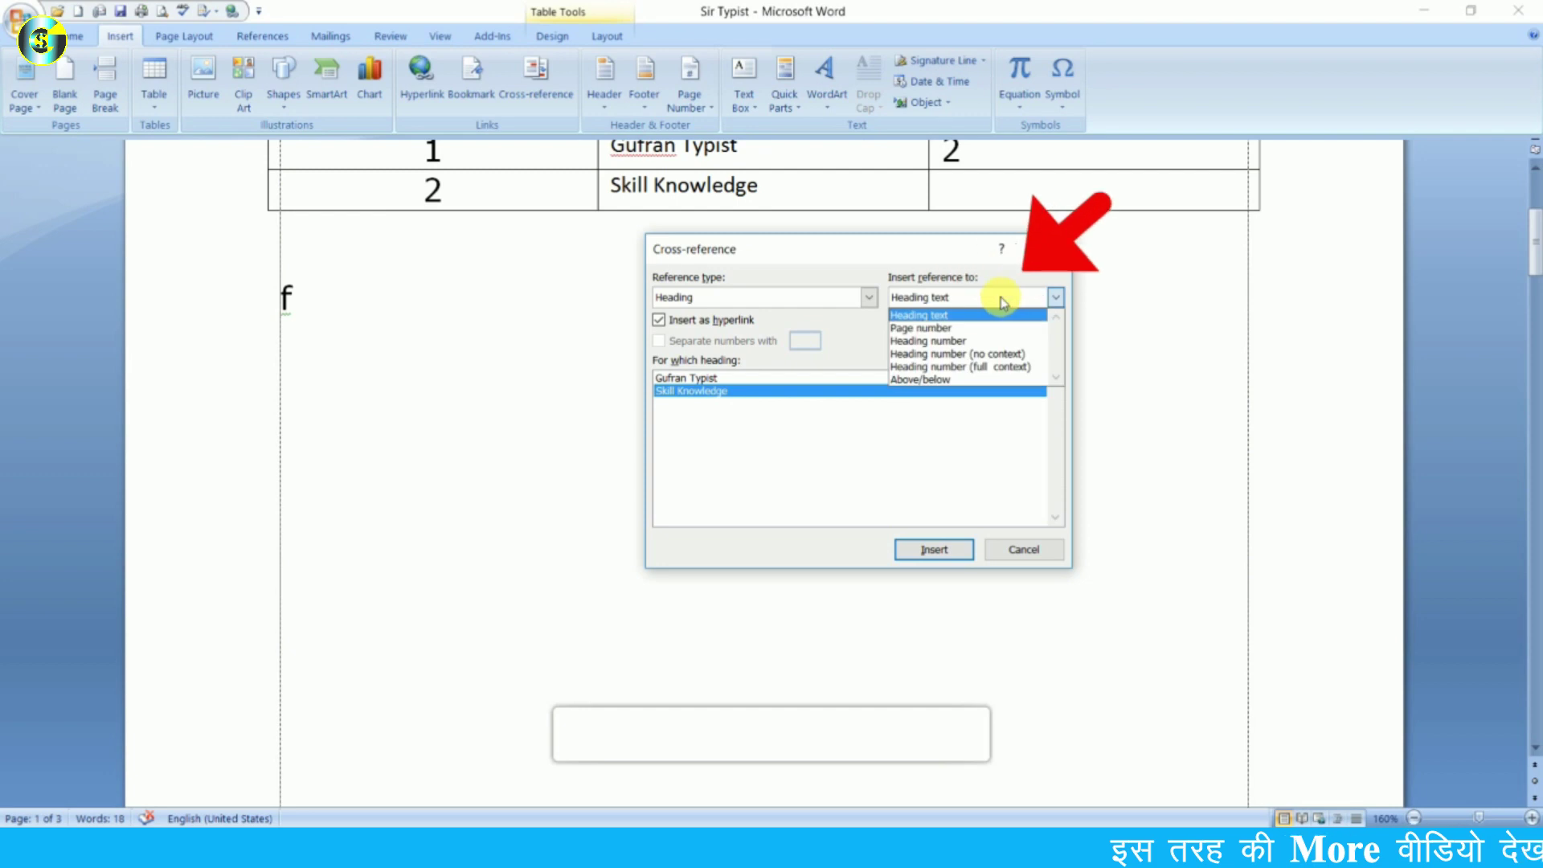
pyautogui.click(925, 328)
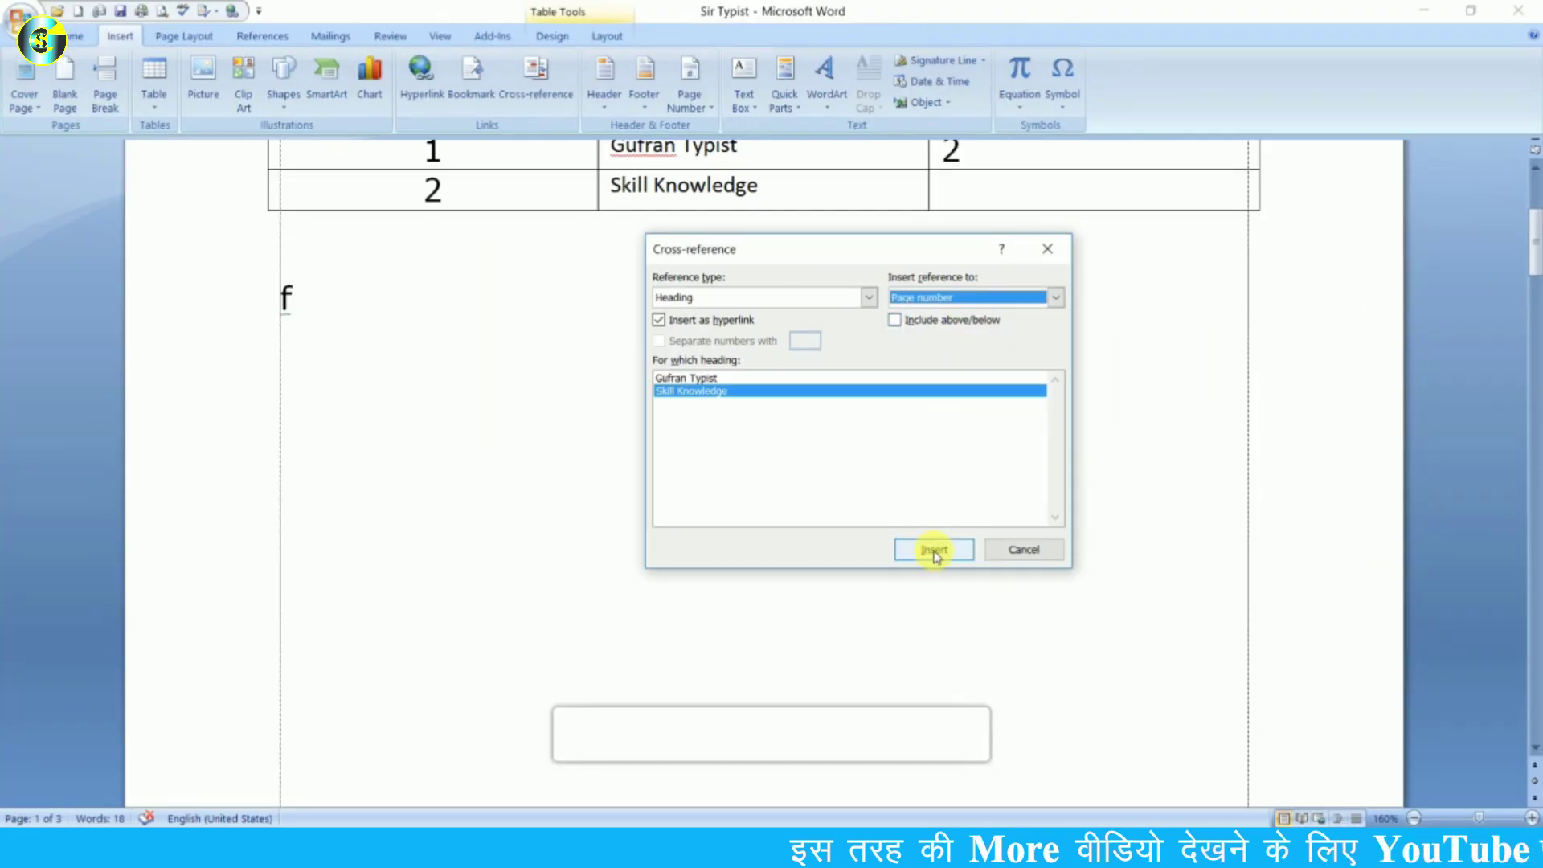
pyautogui.click(935, 554)
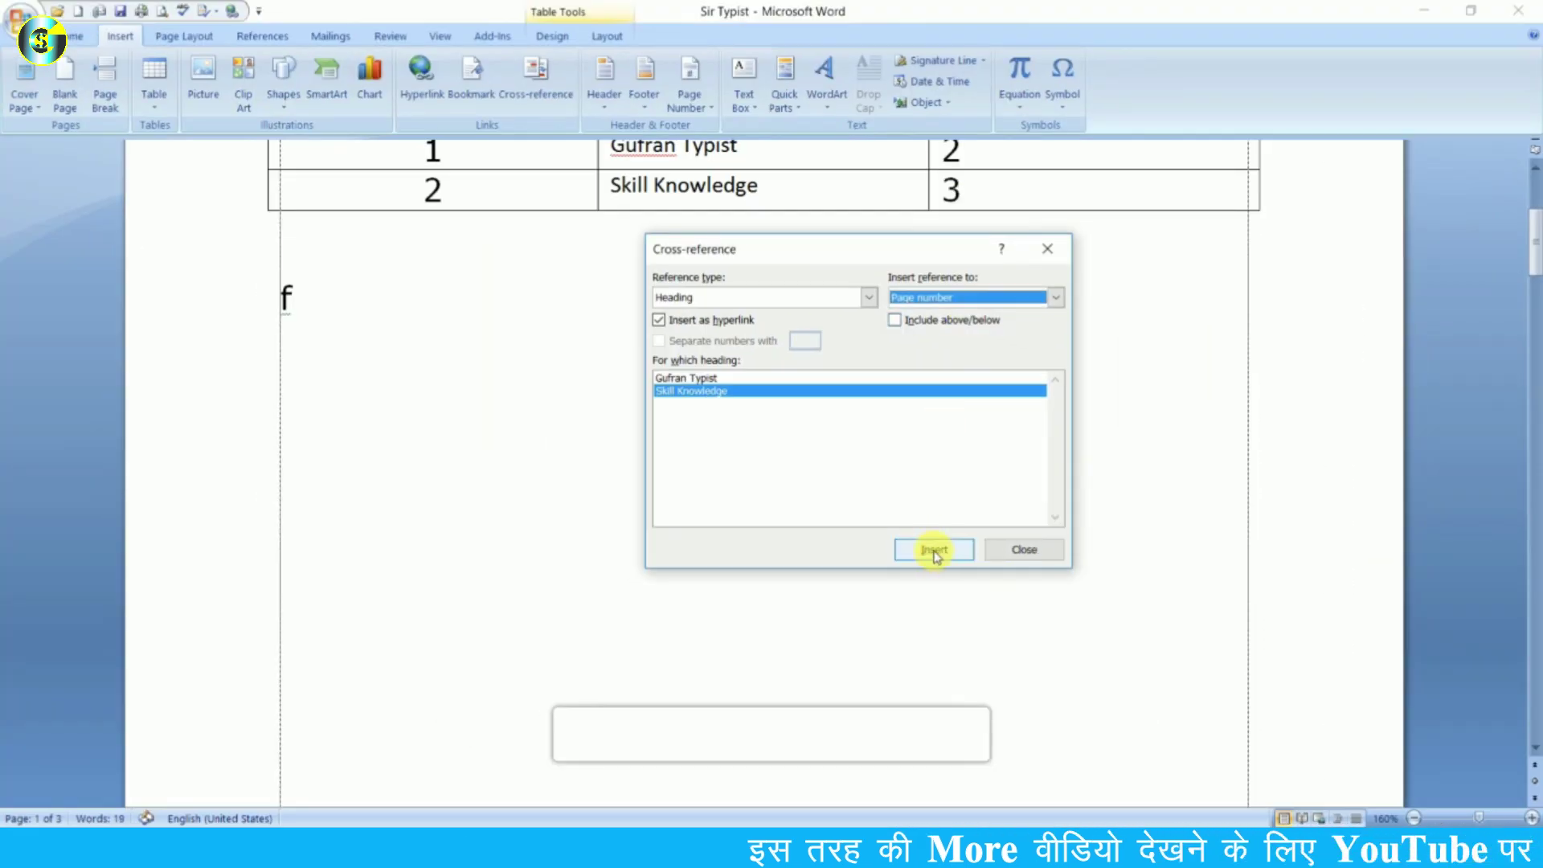
pyautogui.click(1025, 551)
pyautogui.scroll(3, 891, 496)
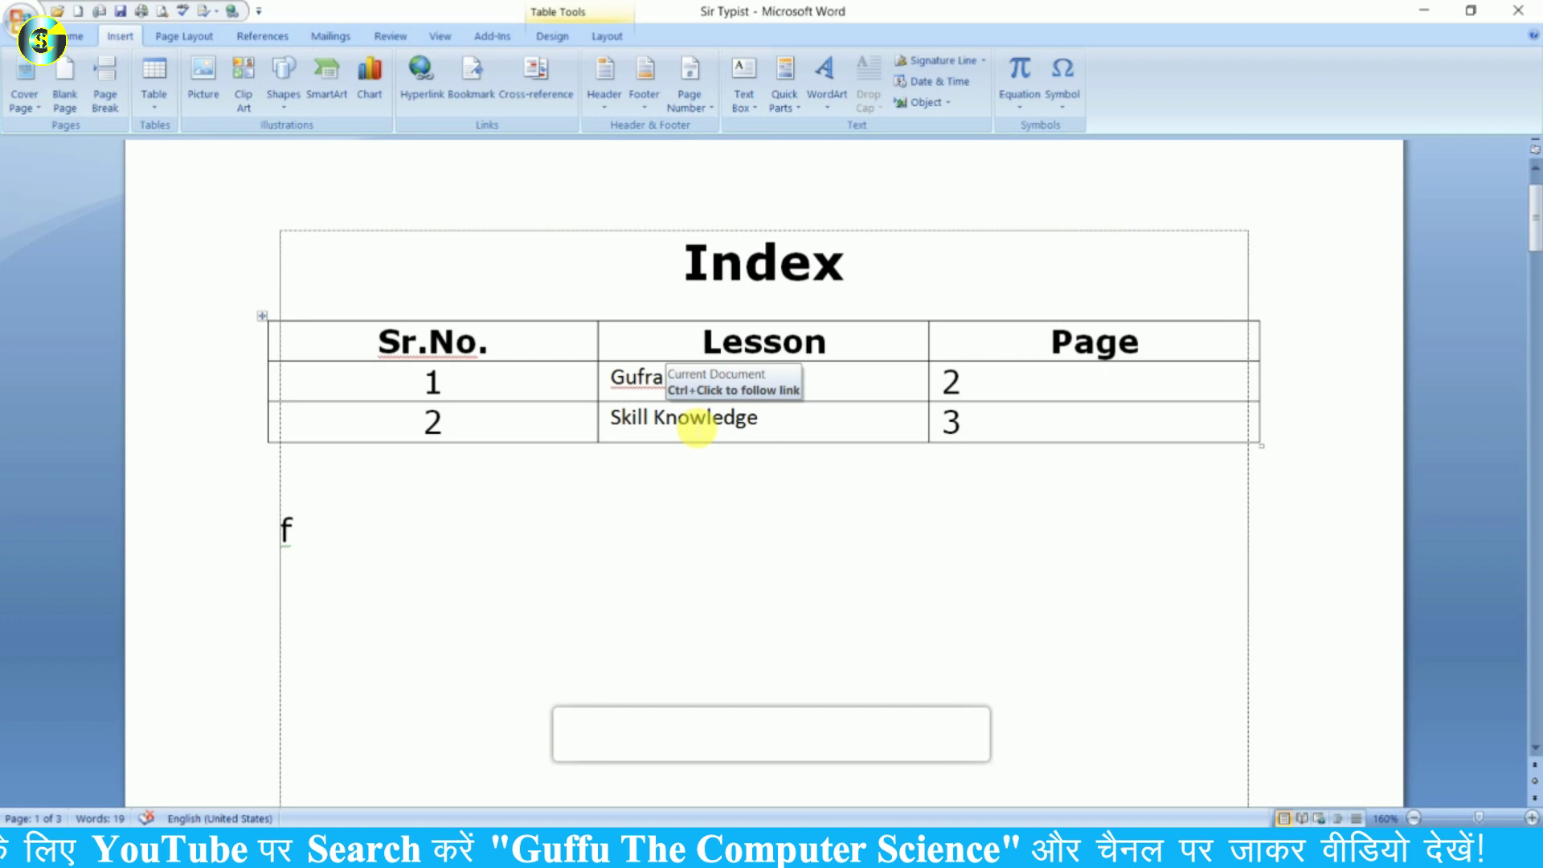
pyautogui.click(693, 419)
pyautogui.keyDown('ctrl'); pyautogui.click(693, 419); pyautogui.keyUp('ctrl')
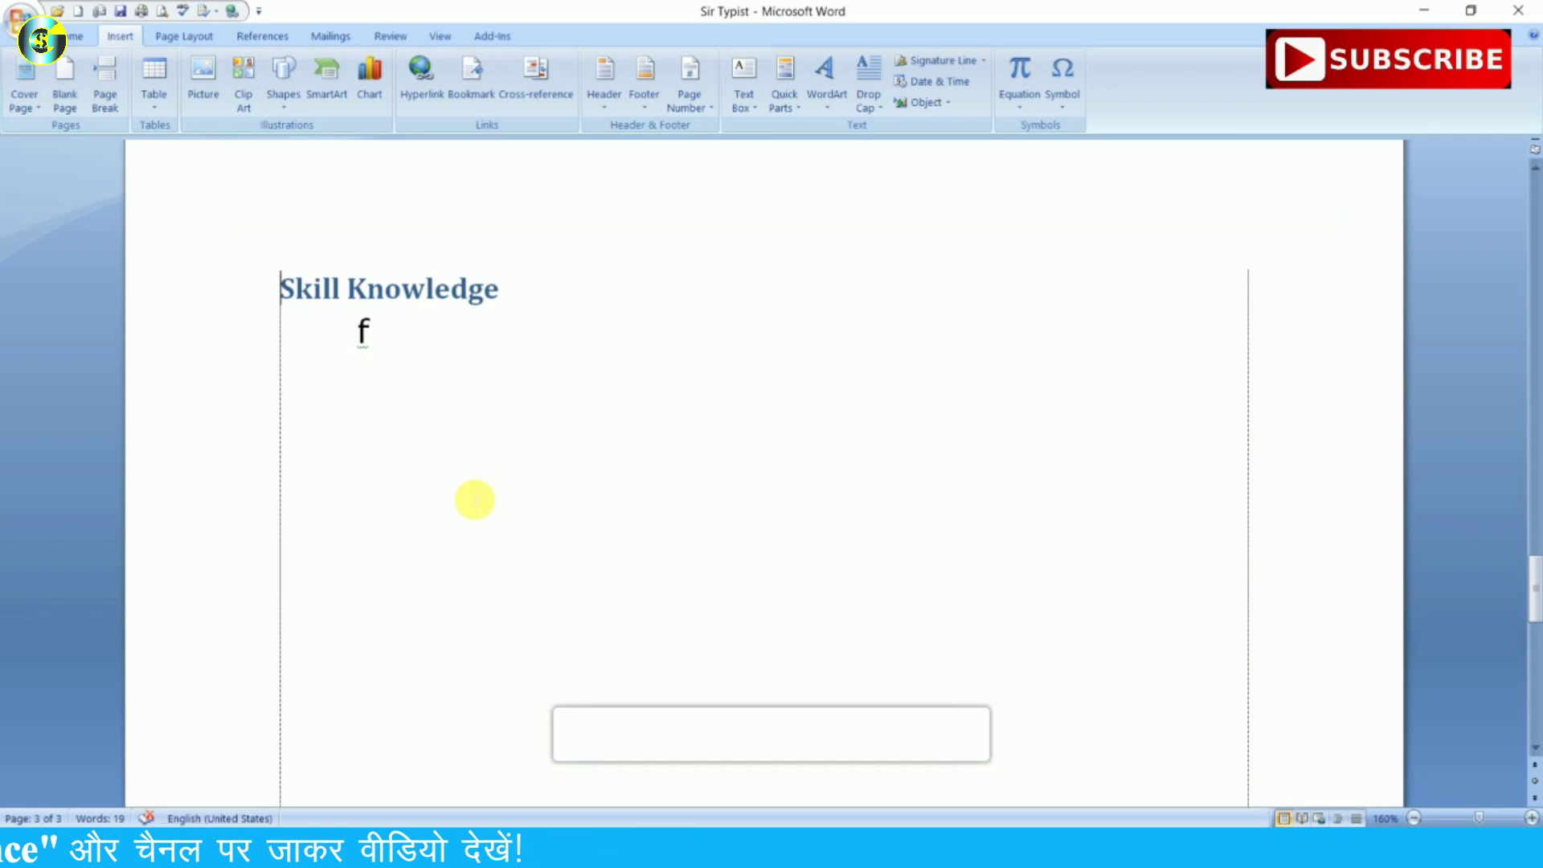
pyautogui.hotkey('ctrl', 'Home')
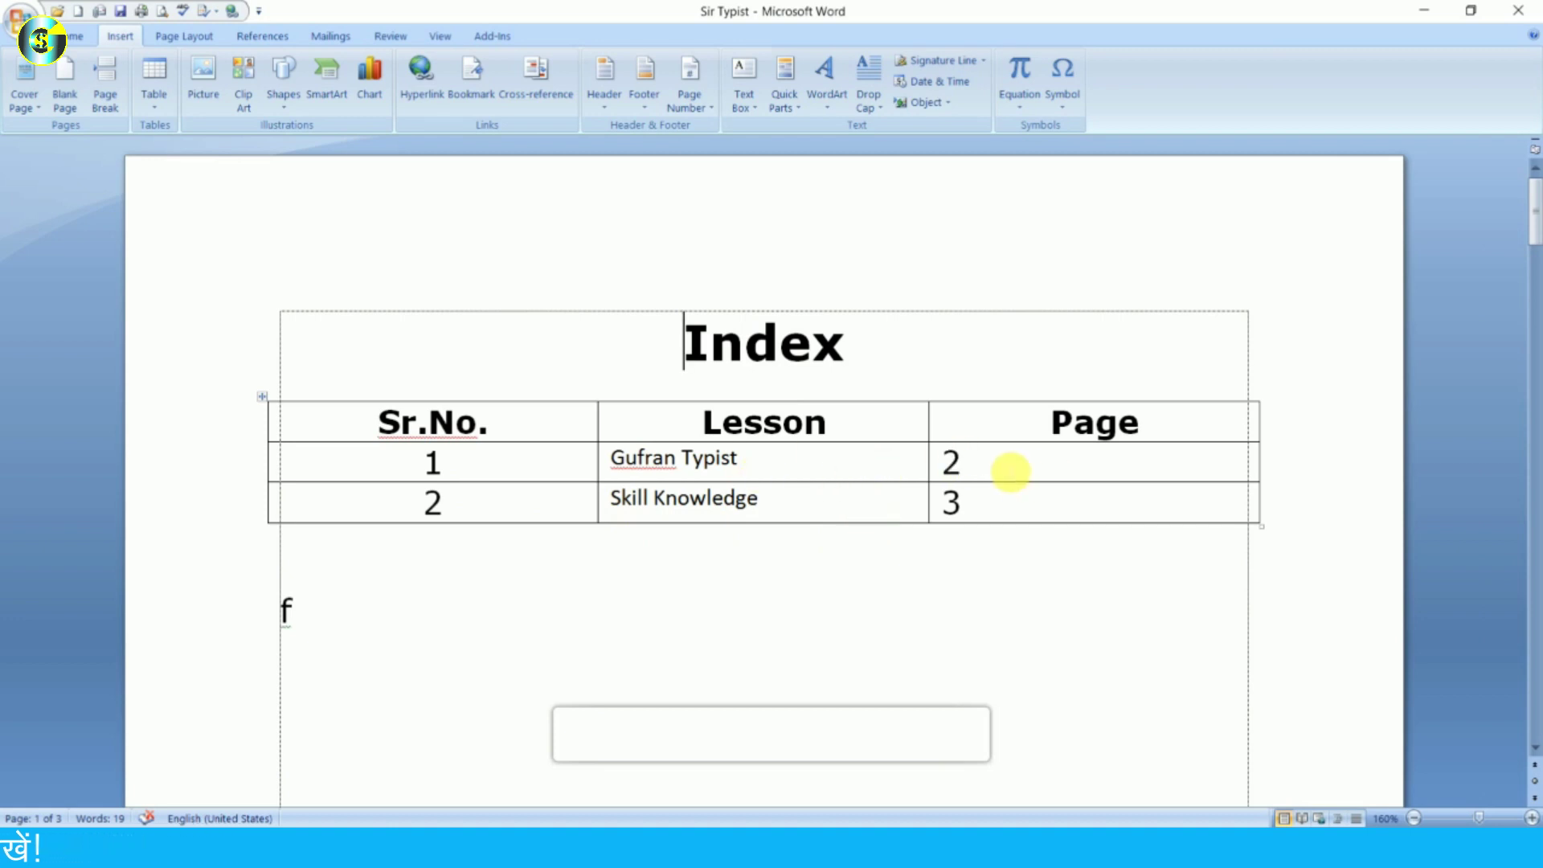
pyautogui.click(1010, 472)
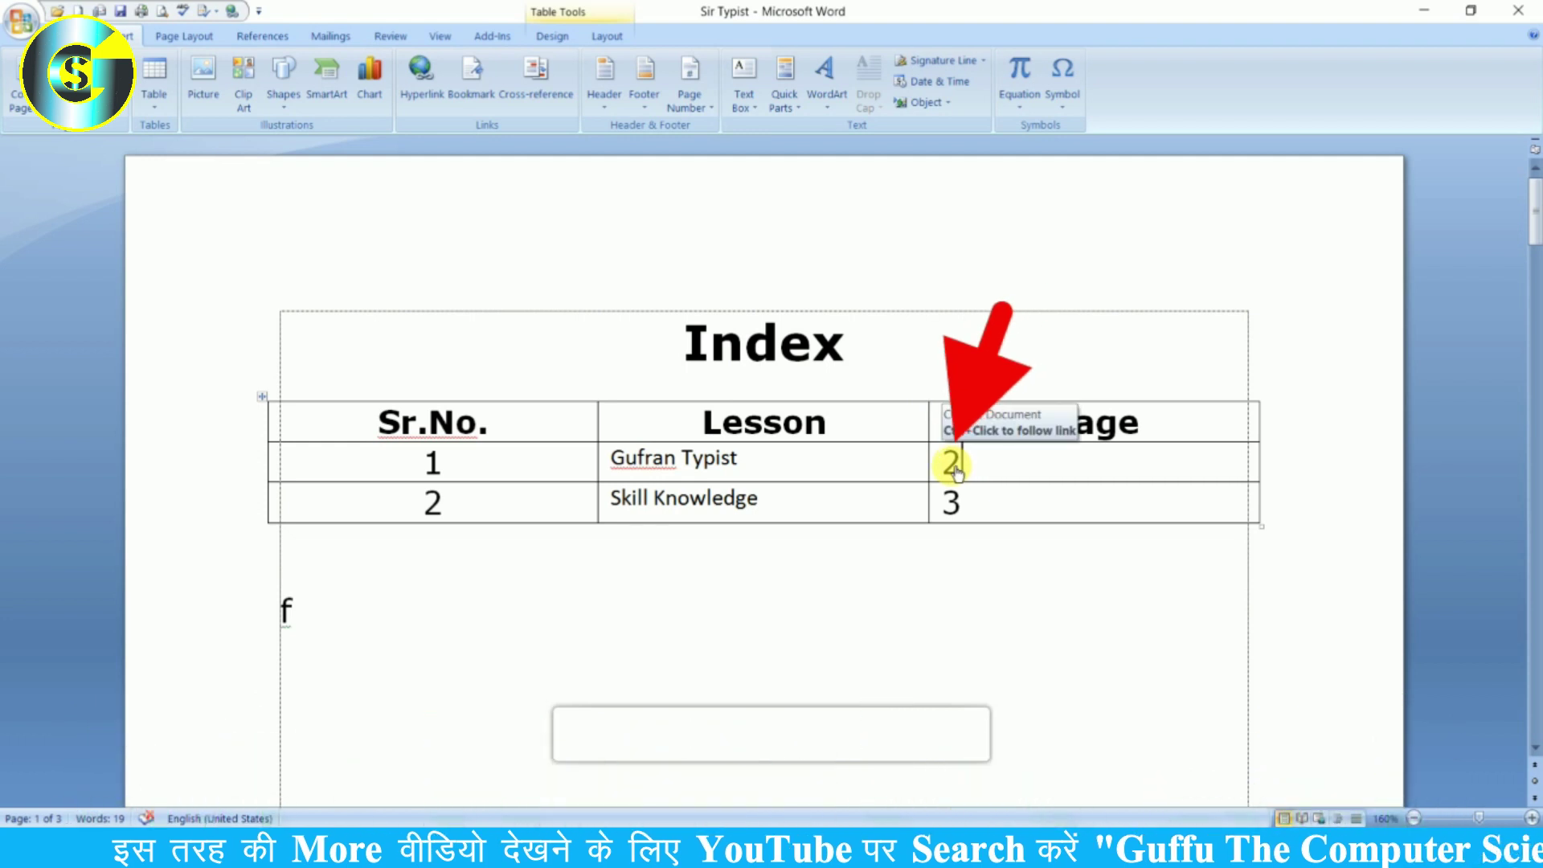
pyautogui.keyDown('ctrl'); pyautogui.click(955, 469); pyautogui.keyUp('ctrl')
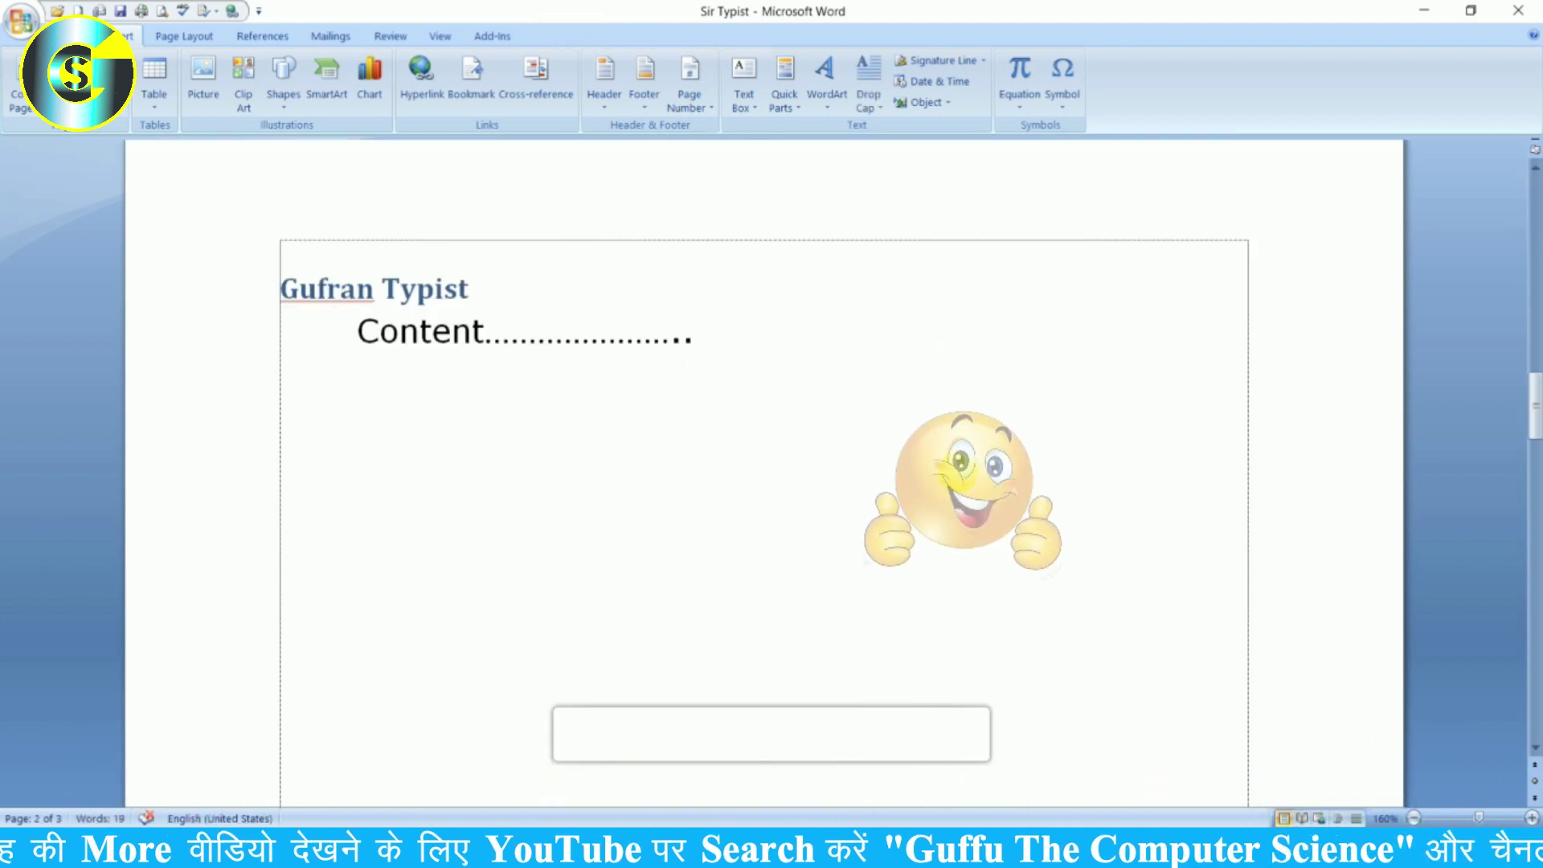